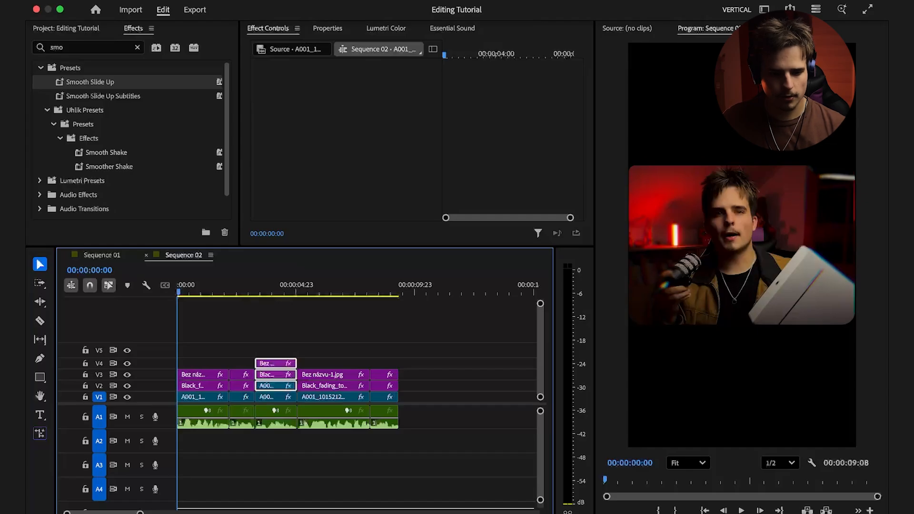
Step: Create single-line captions for Sequence 02 from its transcript, with a 7-character maximum length, 1.2-second minimum duration and no gap
click(527, 1)
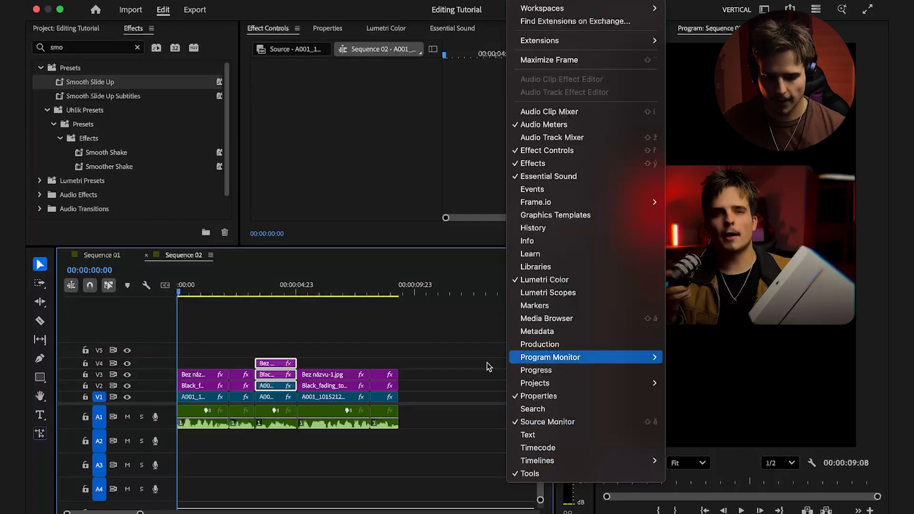
click(554, 435)
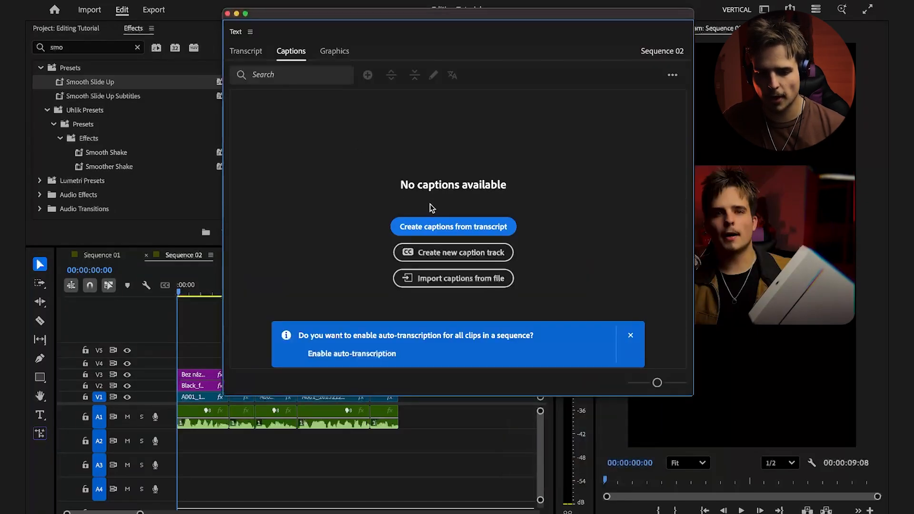
click(434, 227)
drag(413, 189, 416, 96)
click(360, 212)
drag(485, 89, 494, 34)
drag(493, 306, 358, 309)
drag(459, 352, 358, 348)
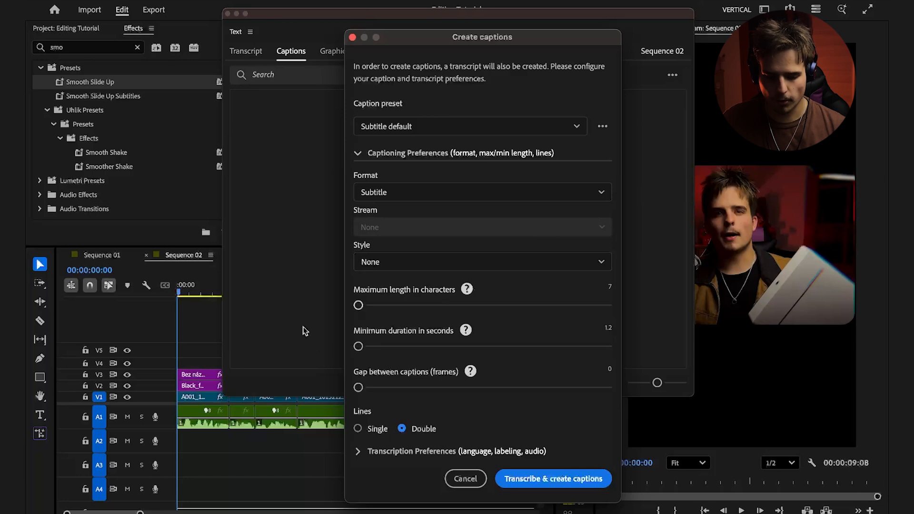
click(358, 430)
click(518, 476)
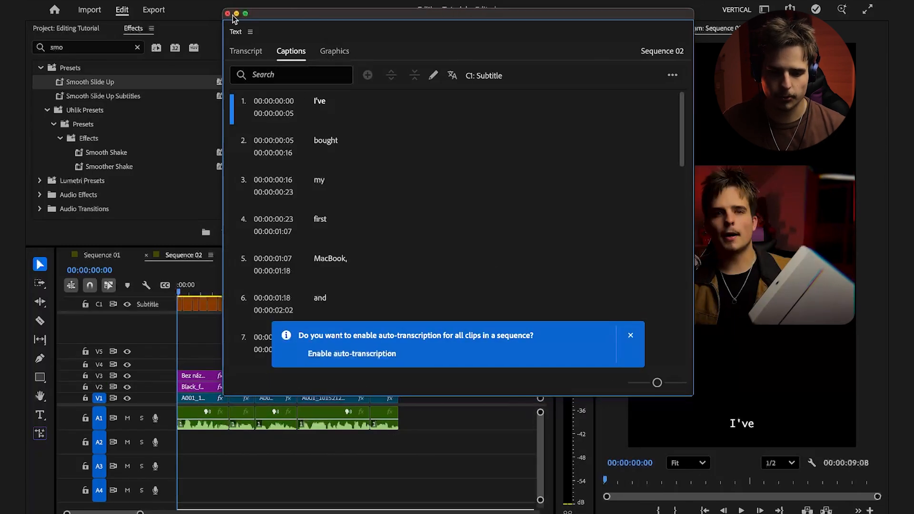
click(227, 14)
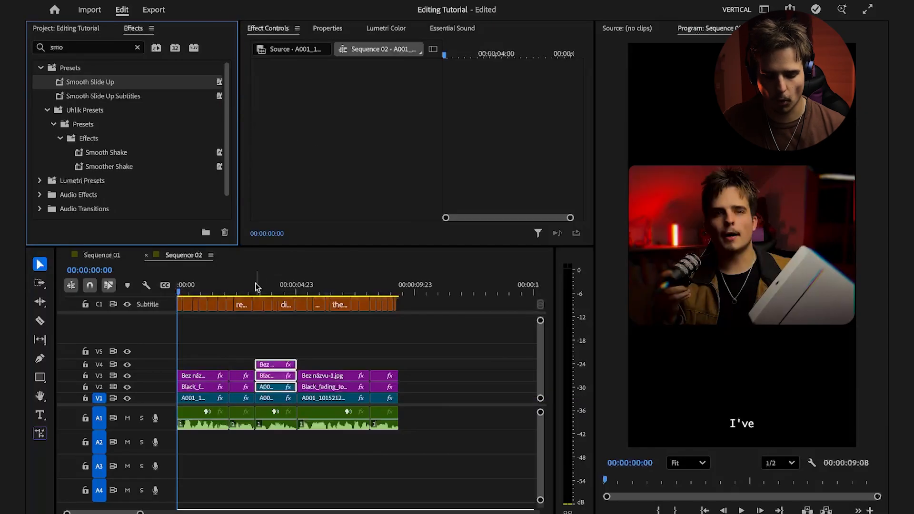
Step: Play the start of the sequence to check the generated captions and return the playhead to the beginning
scroll(244, 294, up, 5)
key(space)
key(space)
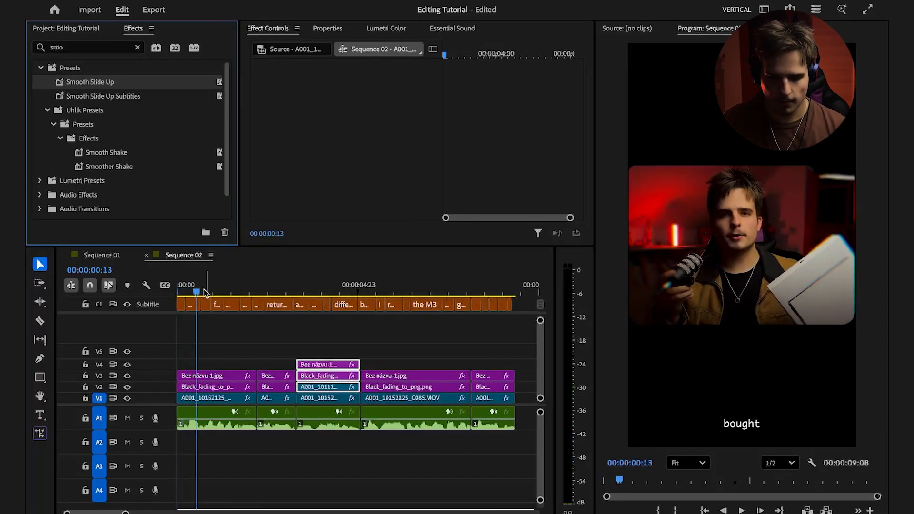
click(205, 292)
key(Home)
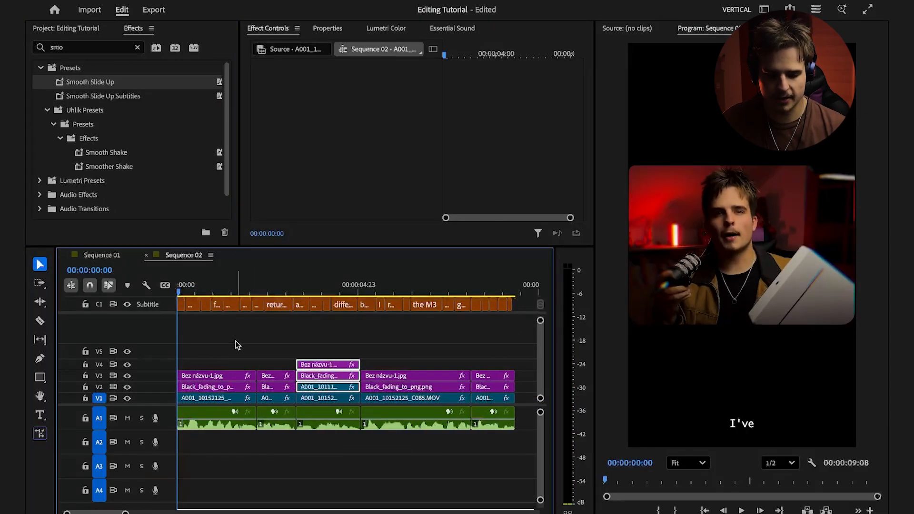
Step: Set the first caption's font to Degular Bold at size 78
scroll(235, 344, up, 3)
scroll(229, 349, up, 2)
click(183, 304)
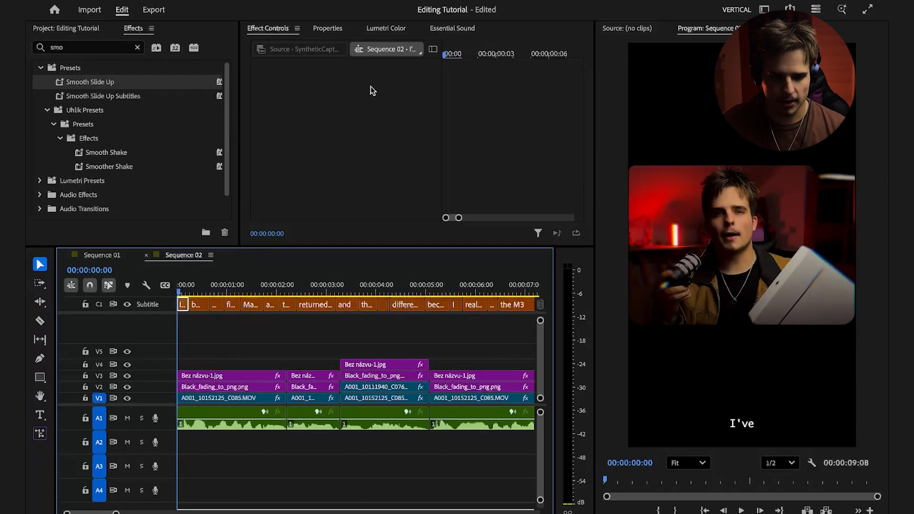
click(339, 29)
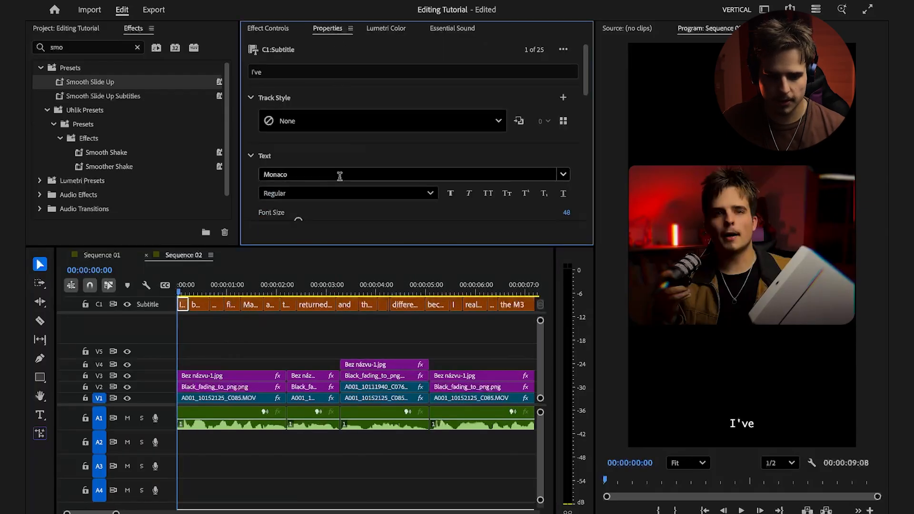
scroll(335, 162, down, 1)
click(311, 162)
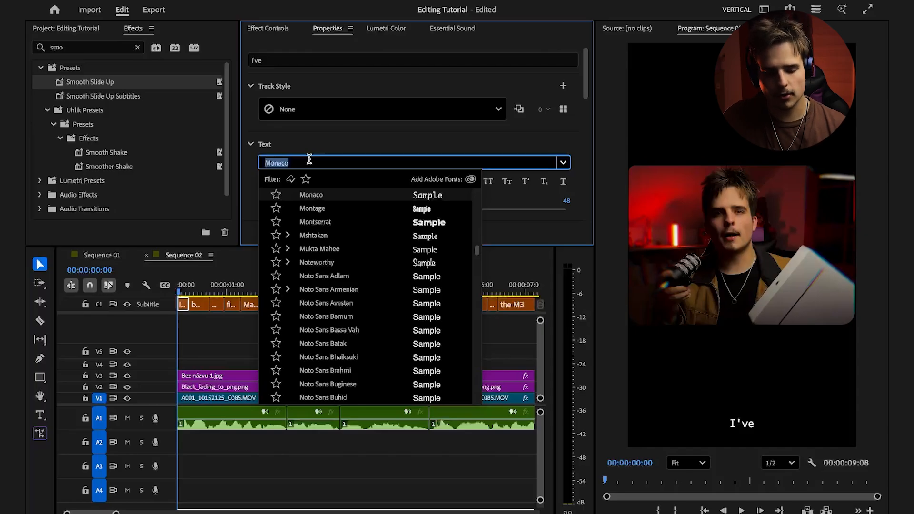
text(degul)
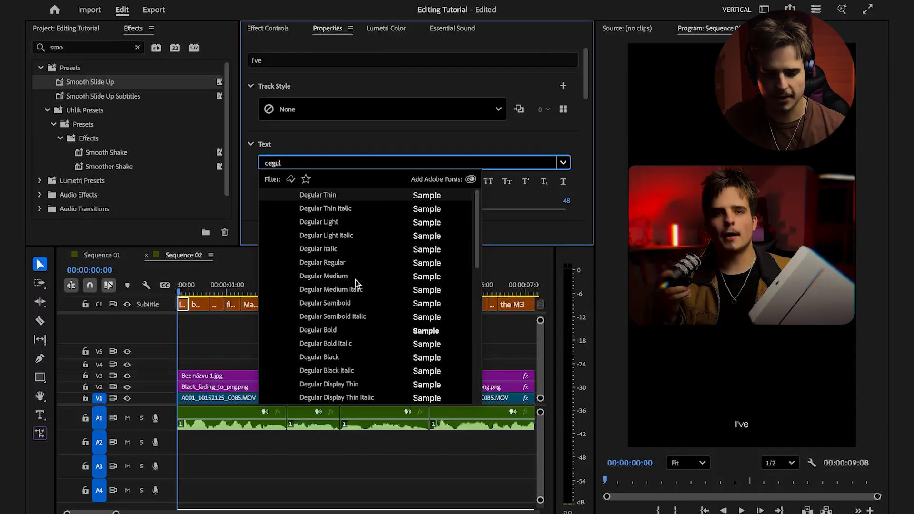
click(334, 329)
mouse_move(304, 209)
mouse_down()
mouse_move(338, 204)
mouse_move(322, 204)
mouse_up()
Step: Place the first caption in the centre zone with a vertical offset of 114 and turn off its shadow
scroll(323, 204, down, 3)
click(288, 203)
drag(362, 201, 350, 202)
key(ctrl+z)
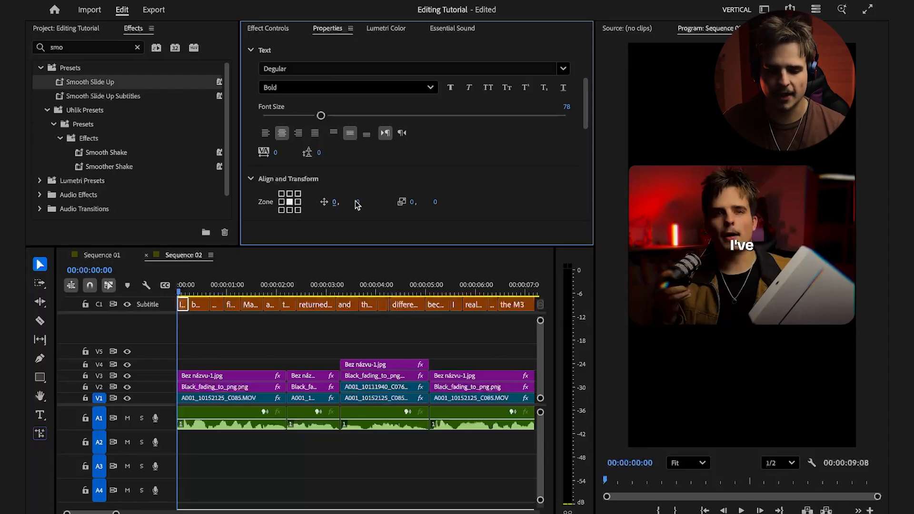
drag(368, 201, 425, 200)
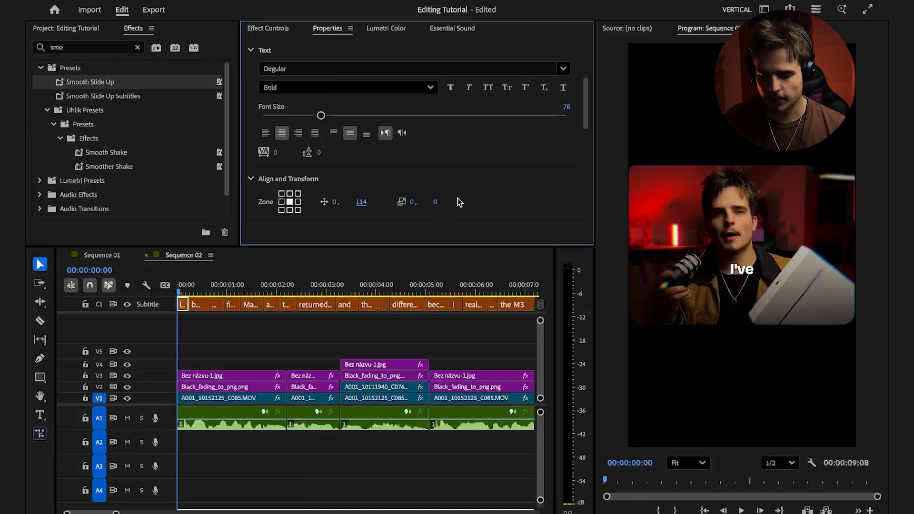
scroll(429, 200, down, 8)
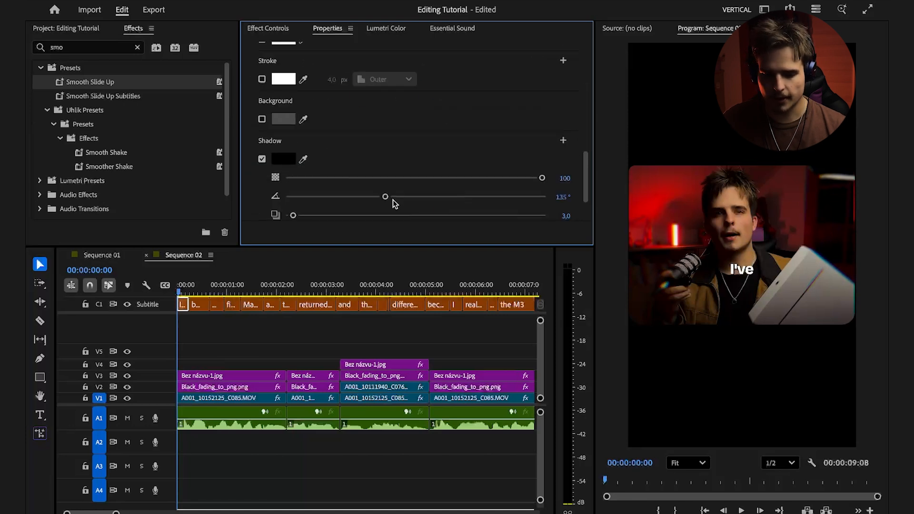
click(262, 159)
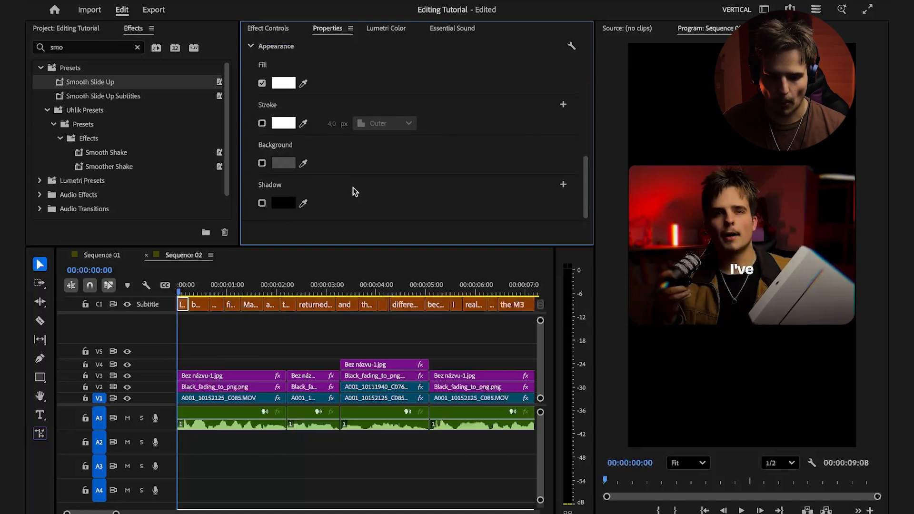
Step: Save the caption formatting as a track style named Degular and apply it to all captions on the track
scroll(361, 189, up, 8)
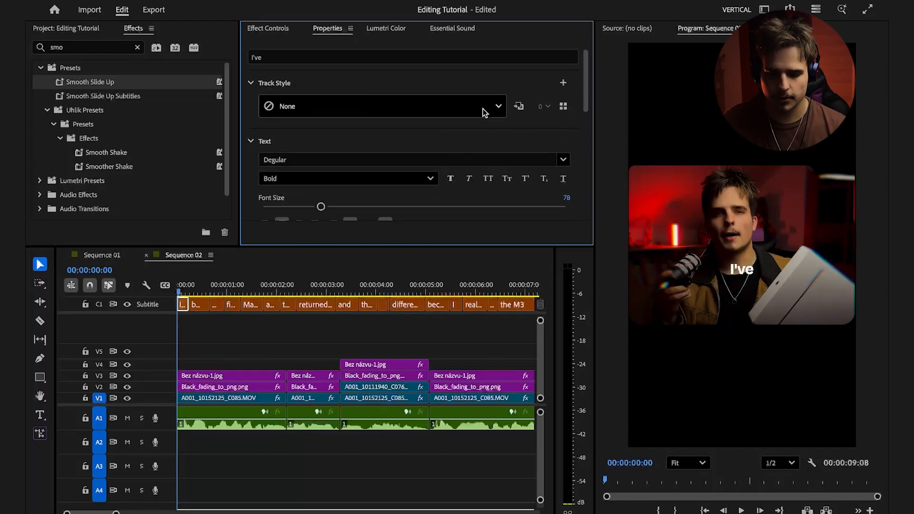
click(564, 85)
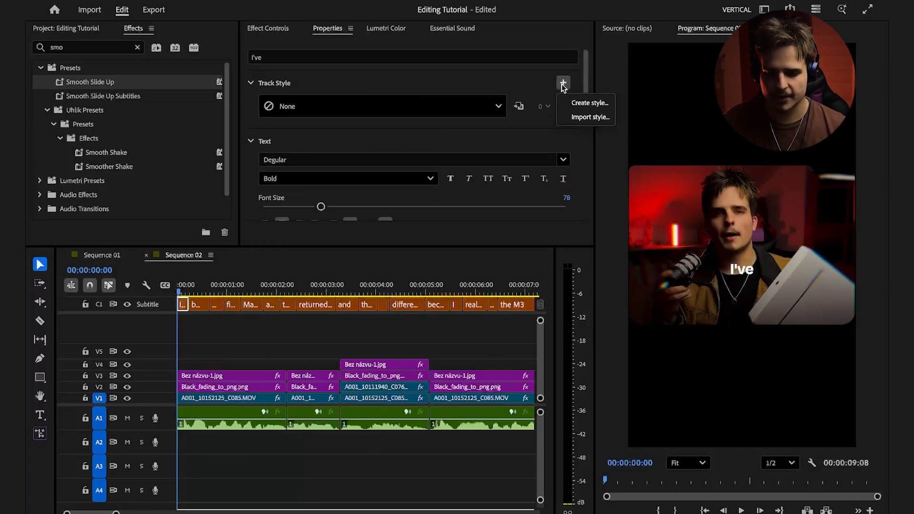
click(589, 102)
text(Degular)
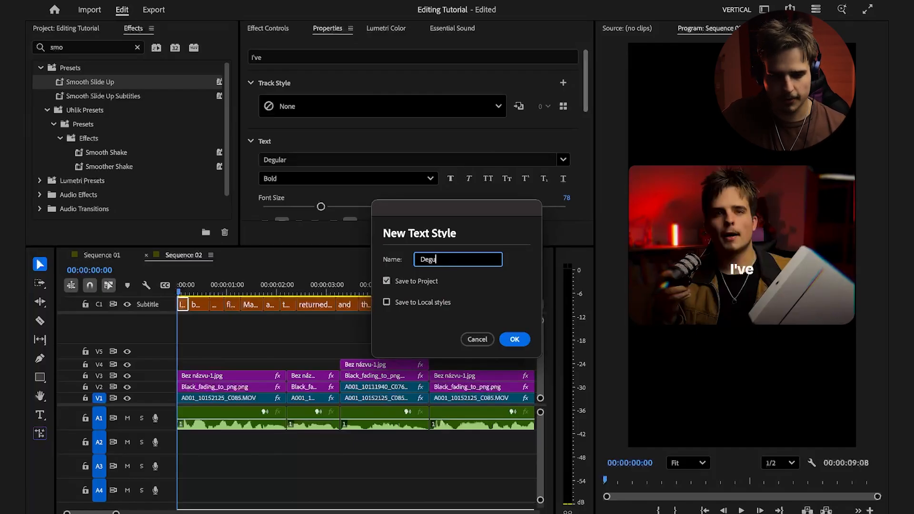
click(514, 339)
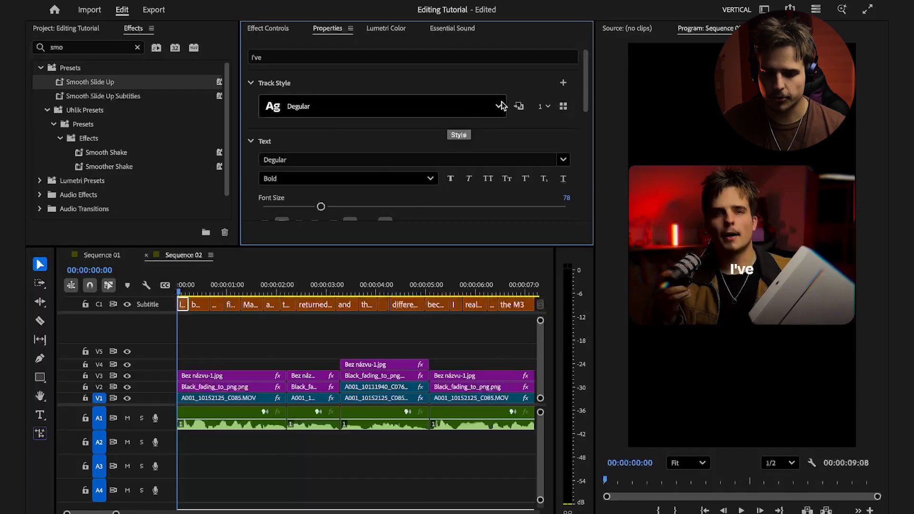
click(519, 105)
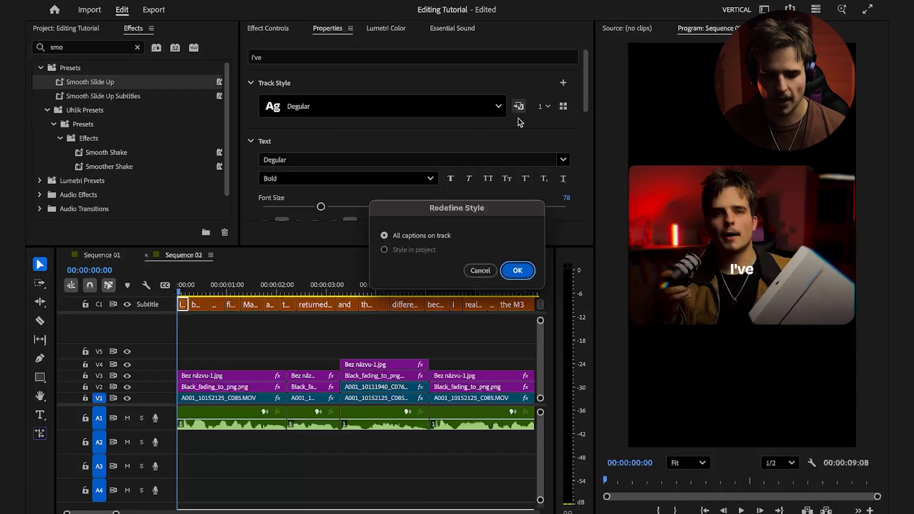
click(517, 271)
key(space)
drag(260, 288, 144, 285)
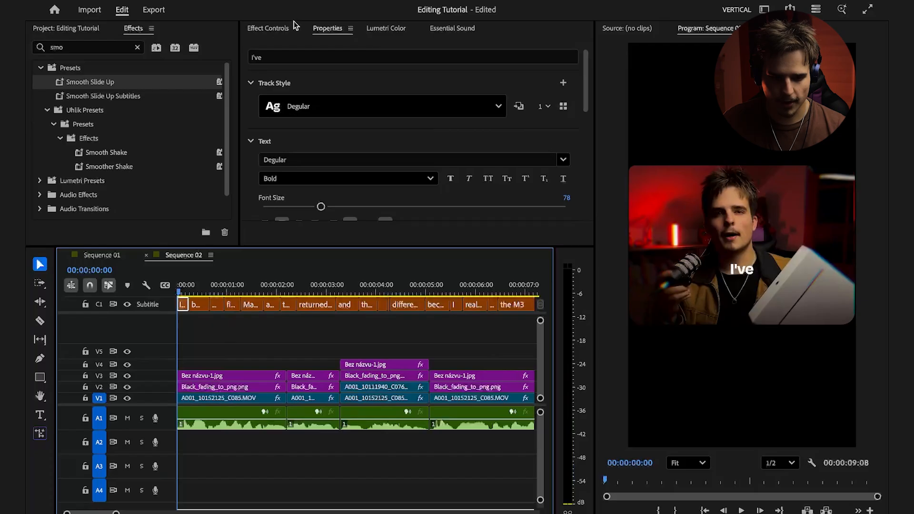
Step: Open the Audio Clip Mixer for Sequence 02
click(461, 28)
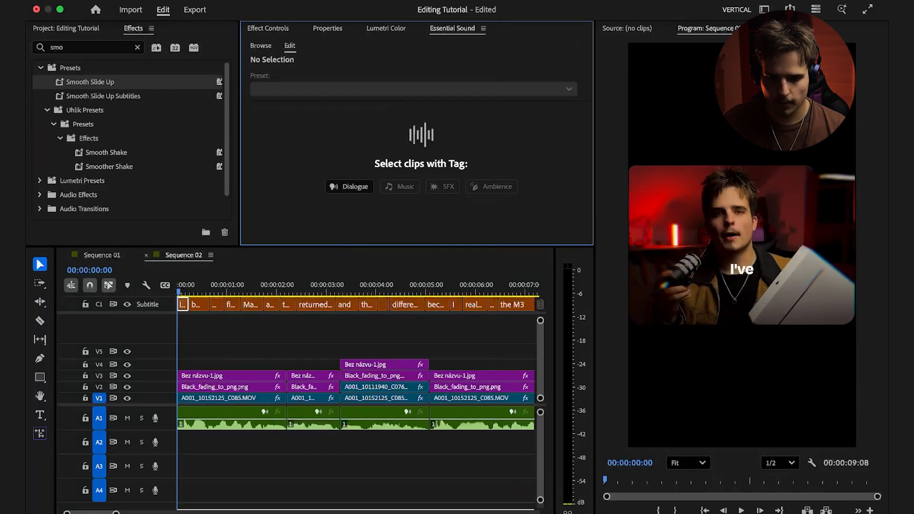
click(521, 1)
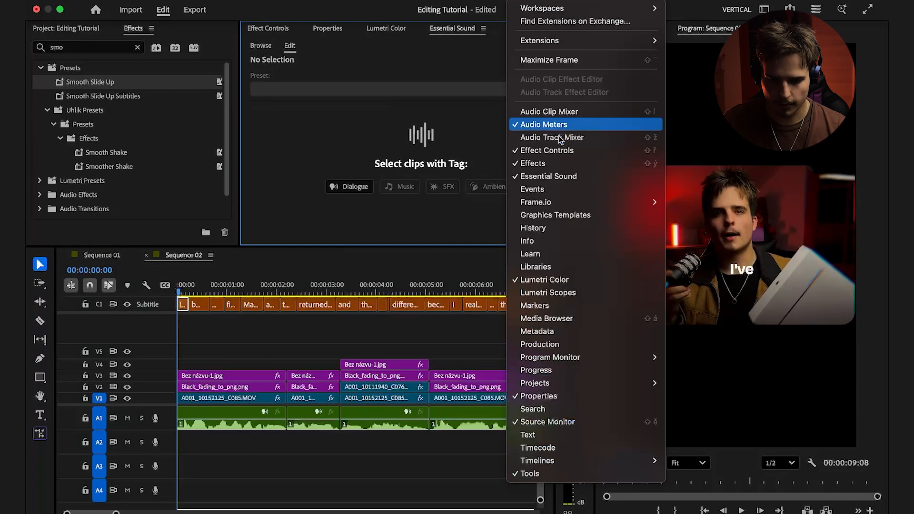
click(573, 112)
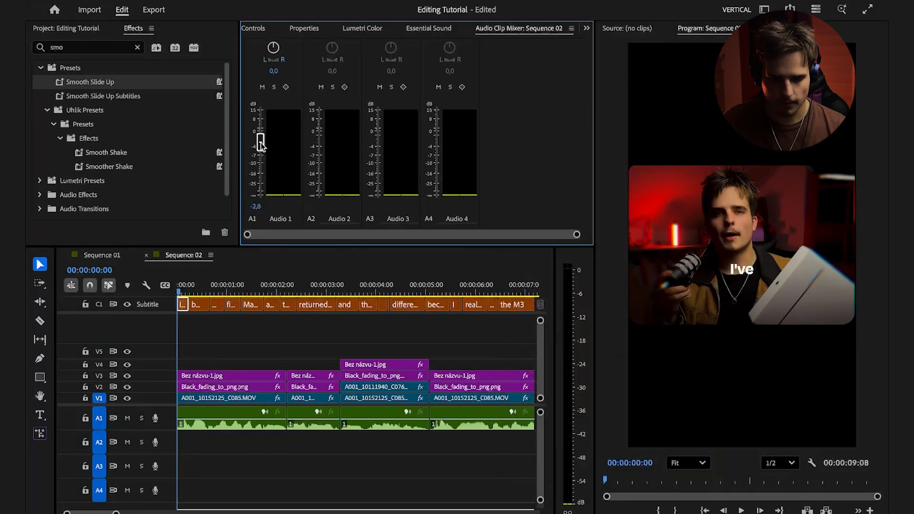
Step: Bring back the caption properties and play the opening of the sequence to check the styled captions
click(300, 28)
key(space)
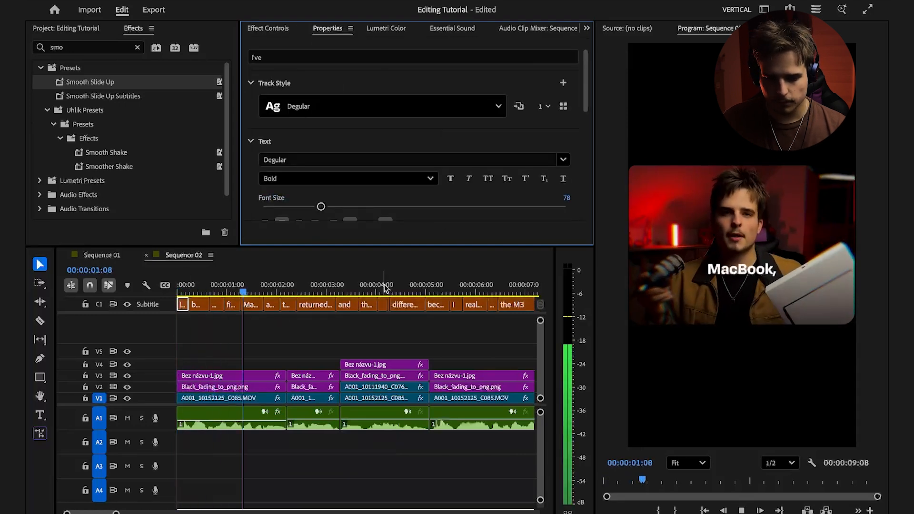
drag(269, 287, 202, 289)
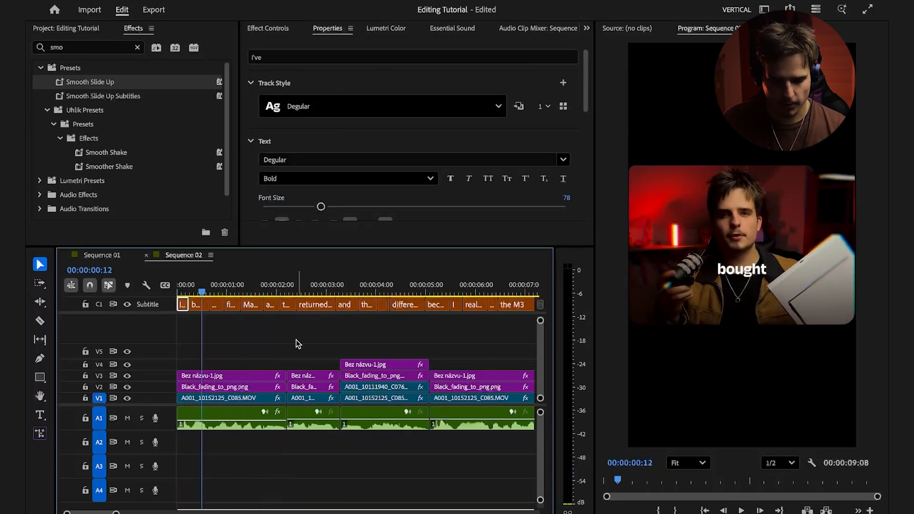
Step: Examine the Gaussian Blur (Blur Mask) effect and its mask on the first V1 clip, switching the effect off and on to compare
key(minus)
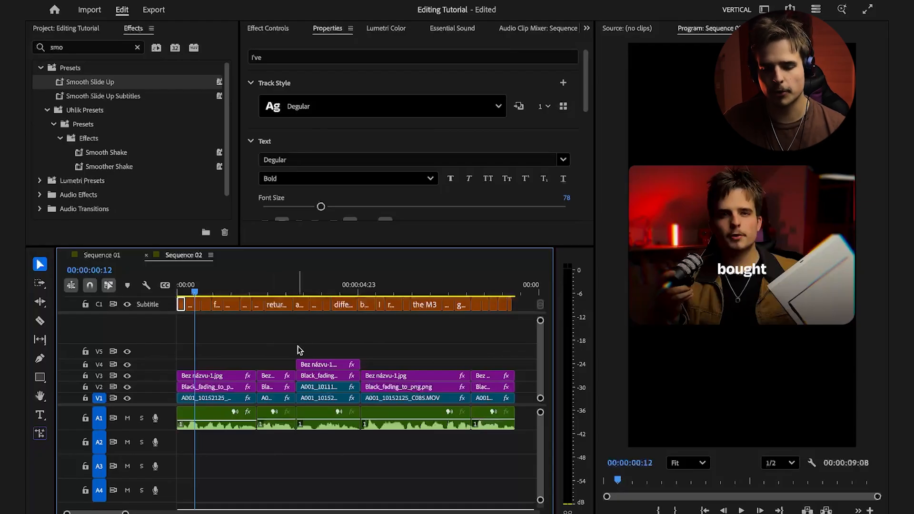
click(222, 396)
click(265, 29)
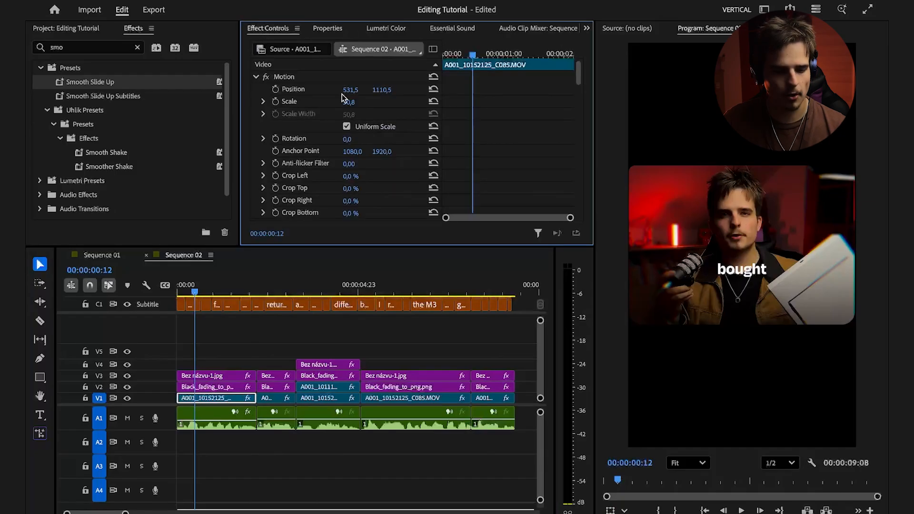
scroll(328, 161, down, 4)
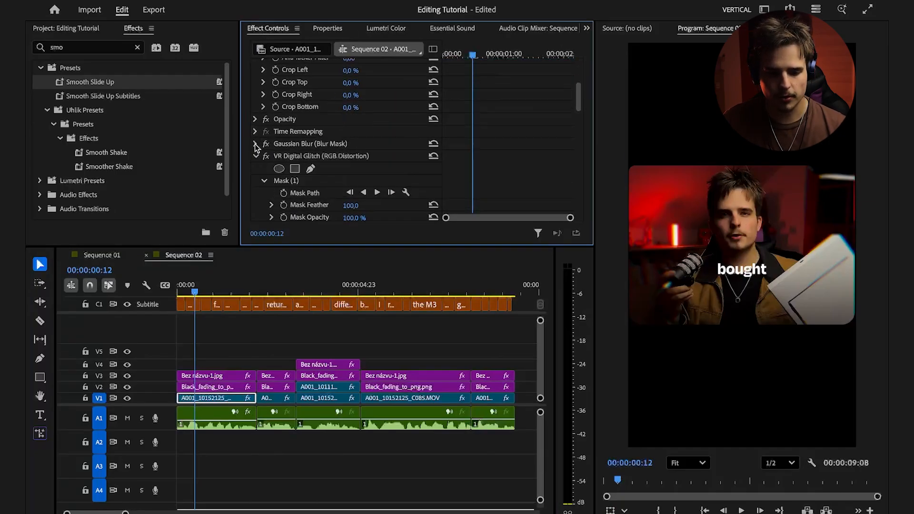
click(255, 156)
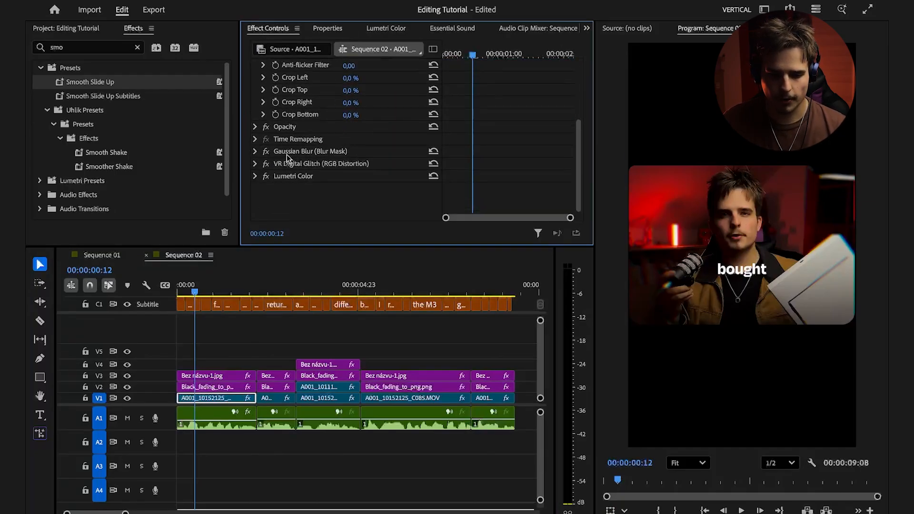
click(255, 151)
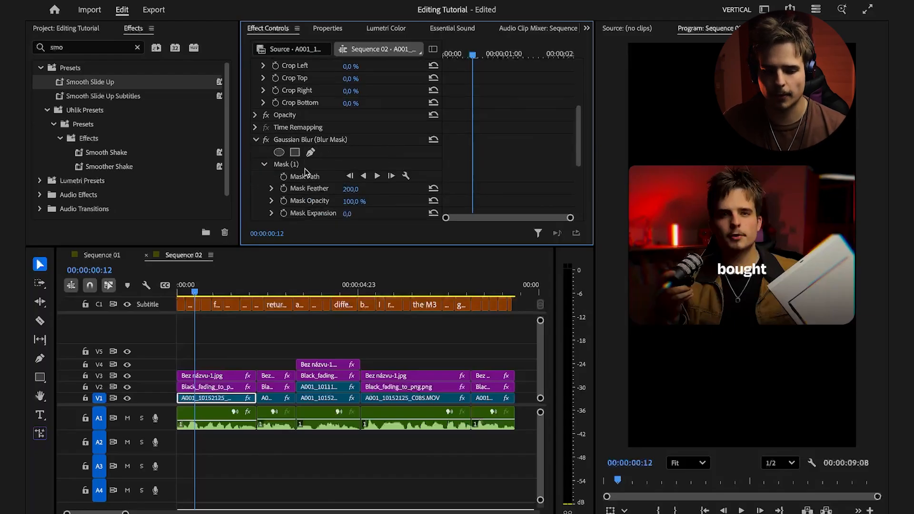
click(322, 163)
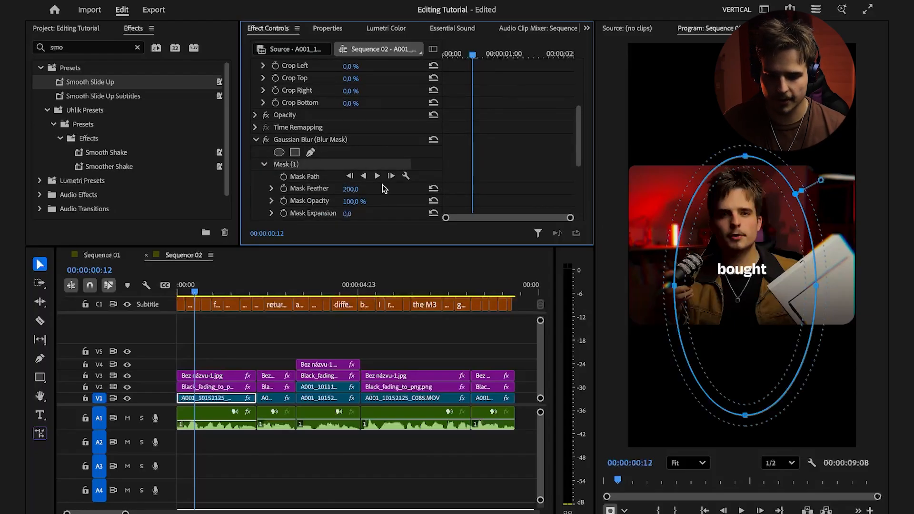
click(267, 139)
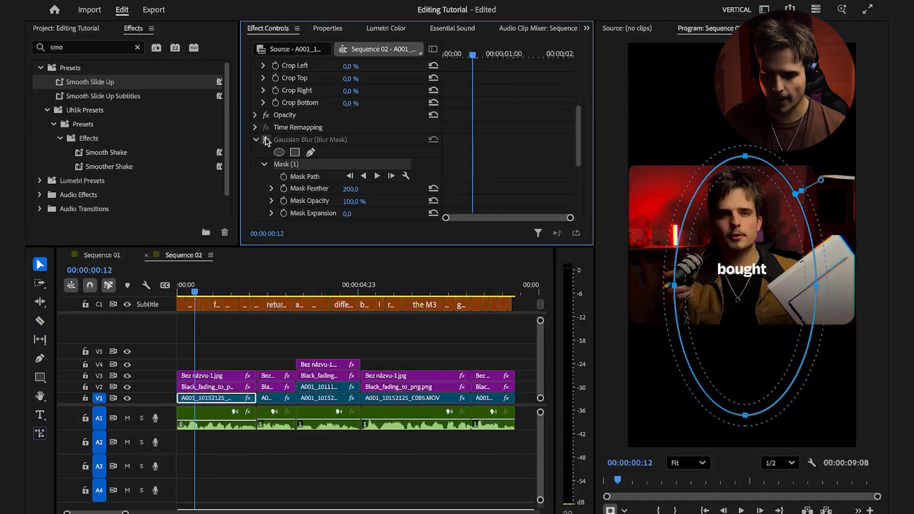
click(266, 139)
scroll(281, 150, down, 1)
click(256, 116)
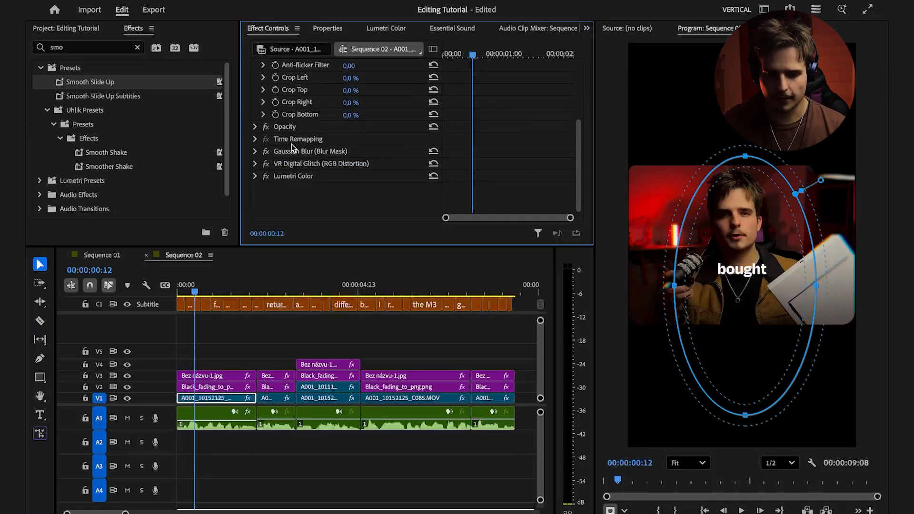
Step: Examine the VR Digital Glitch (RGB Distortion) effect and its mask on the first V1 clip, switching the effect off and on to compare
click(254, 164)
scroll(291, 157, down, 2)
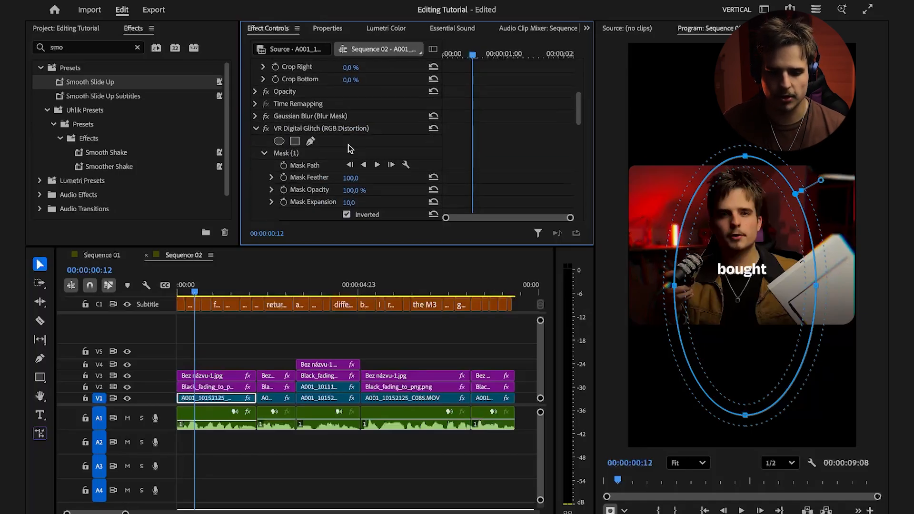
scroll(348, 145, down, 1)
click(284, 143)
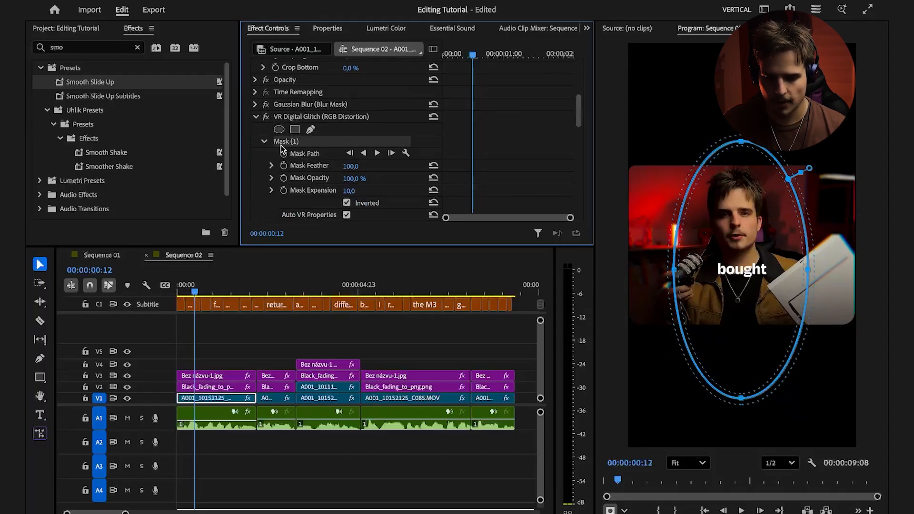
click(281, 145)
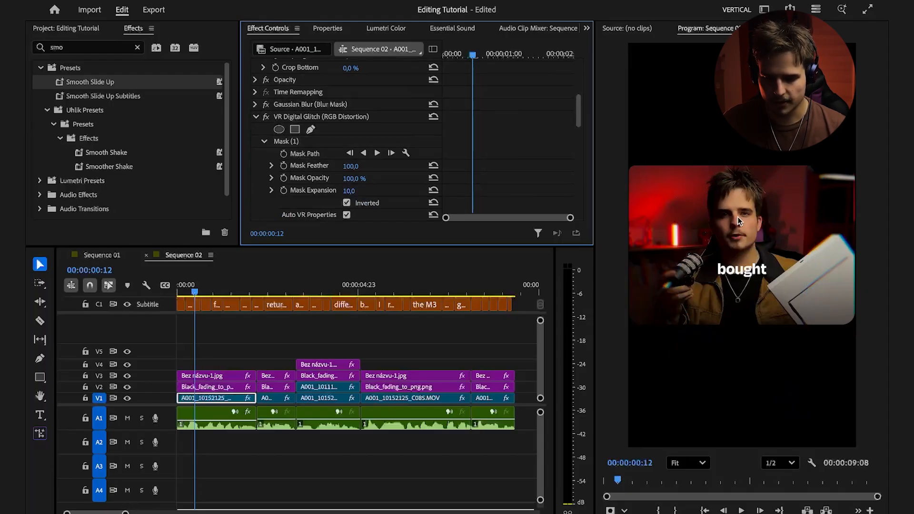
click(269, 113)
click(270, 113)
click(269, 113)
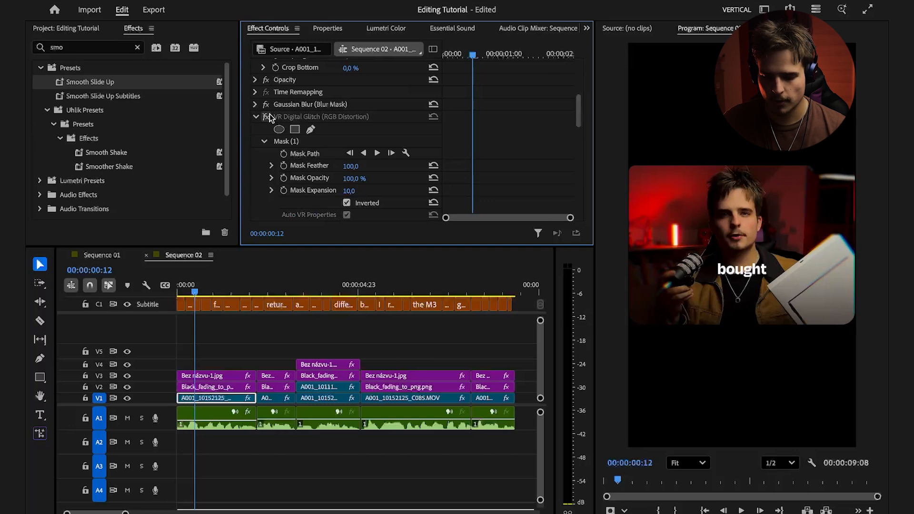
click(270, 114)
click(270, 113)
Step: Upgrade the first five captions, "I've" through "MacBook,", to graphics
drag(196, 281, 169, 293)
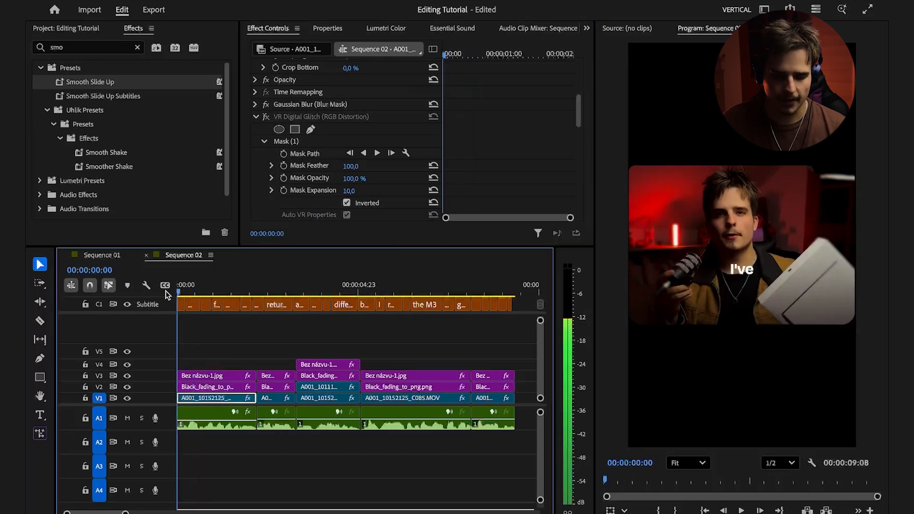
scroll(305, 331, up, 3)
scroll(214, 333, left, 3)
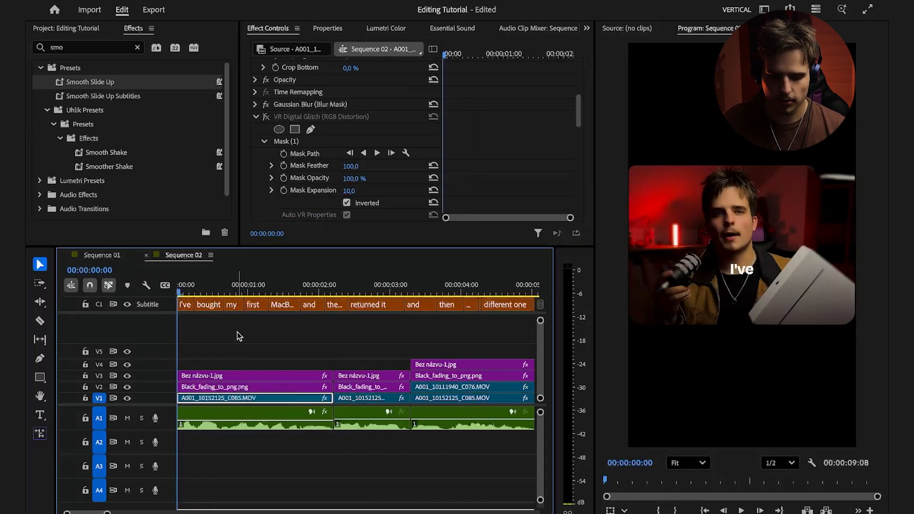
scroll(238, 328, up, 2)
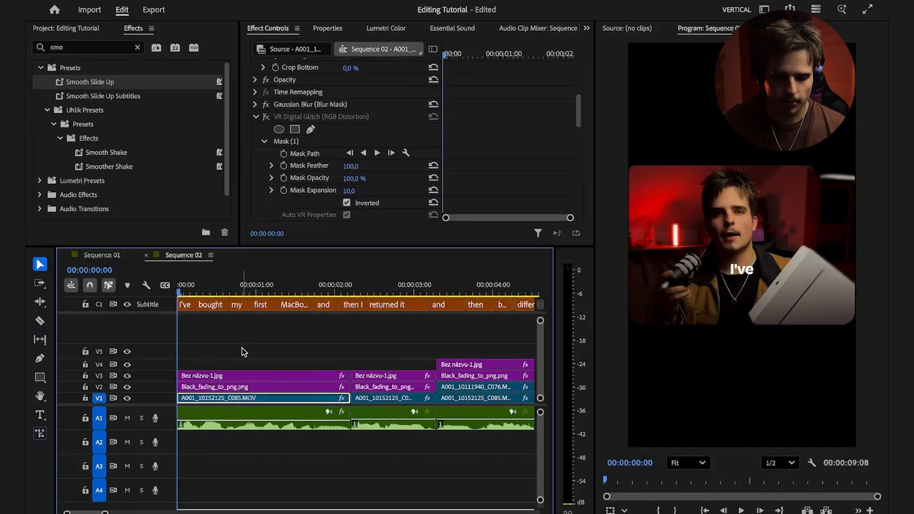
drag(186, 324, 350, 307)
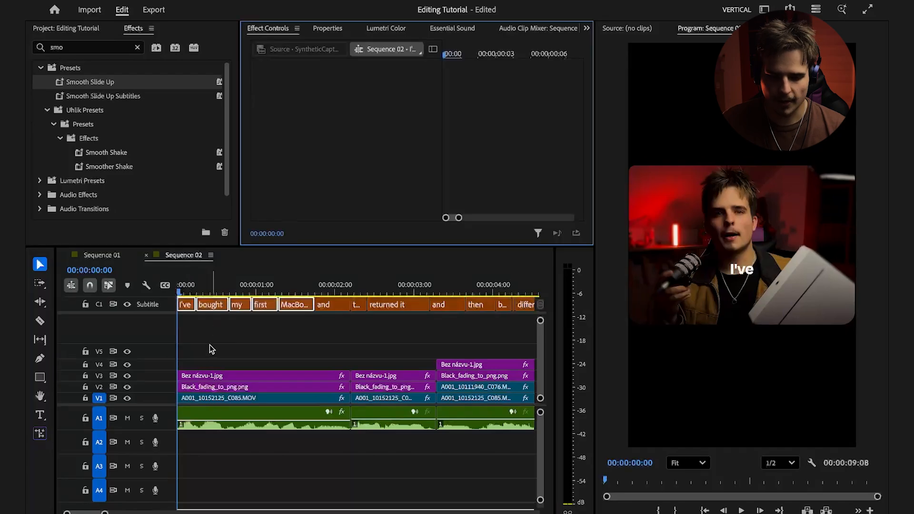
click(184, 323)
drag(184, 323, 309, 310)
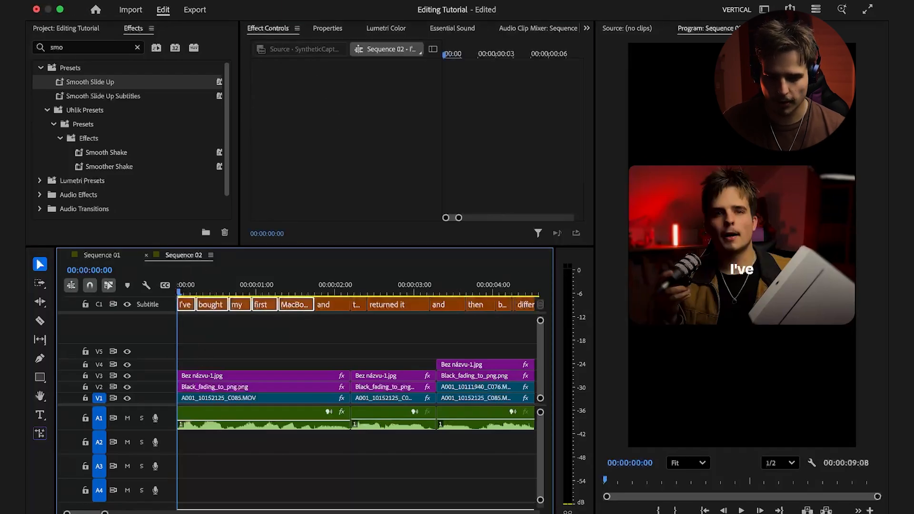
click(313, 0)
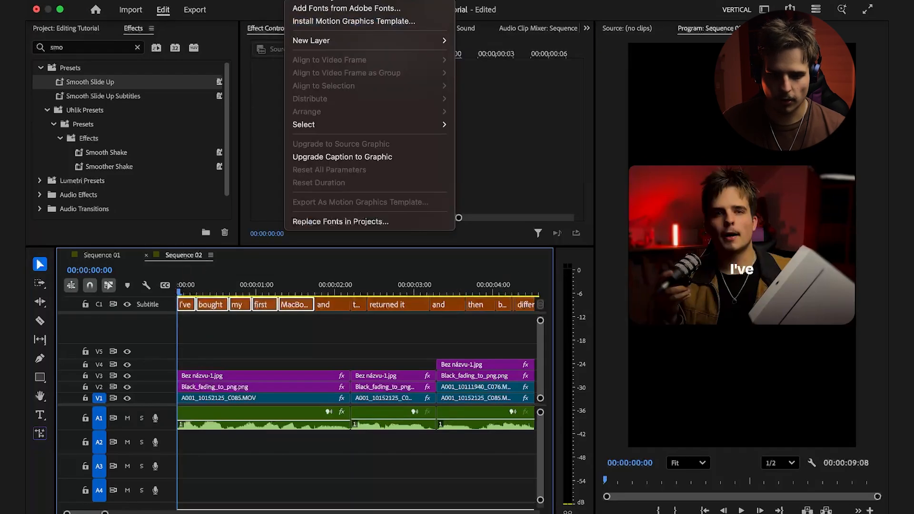
click(335, 156)
Step: Stagger the five word graphics on separate tracks, from "I've" on V4 up to "MacBook," on V8
click(187, 353)
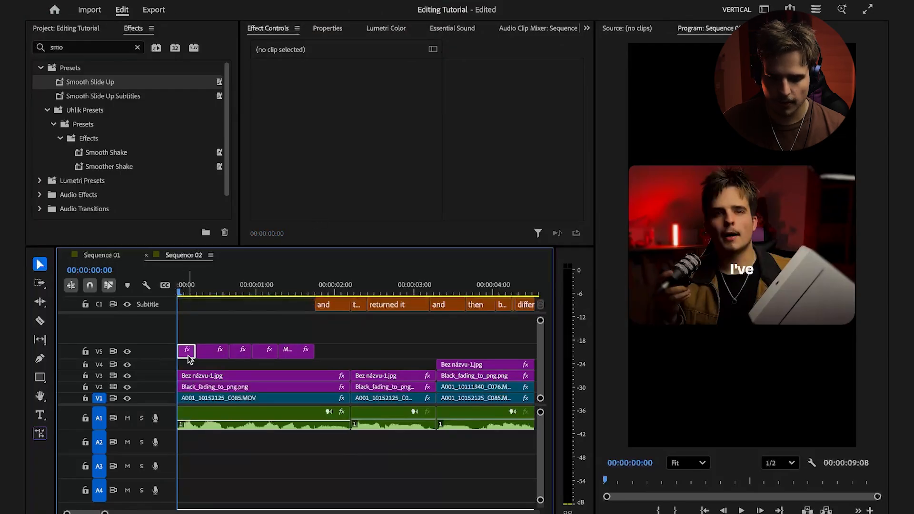
drag(188, 358, 190, 370)
drag(240, 349, 246, 337)
drag(264, 352, 265, 317)
drag(541, 321, 541, 313)
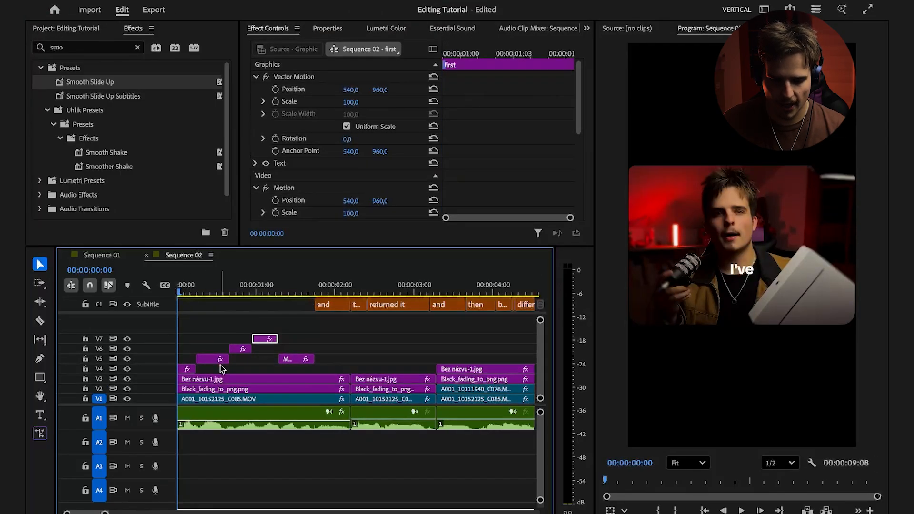
drag(290, 359, 291, 327)
Step: Extend the "I've", "bought", "my" and "first" graphics to end together with the "MacBook," graphic
drag(195, 369, 314, 369)
drag(228, 359, 314, 359)
drag(251, 348, 314, 338)
Step: Place "I've" left of the frame's centre, with "bought" and "my" stacked beneath it
click(264, 369)
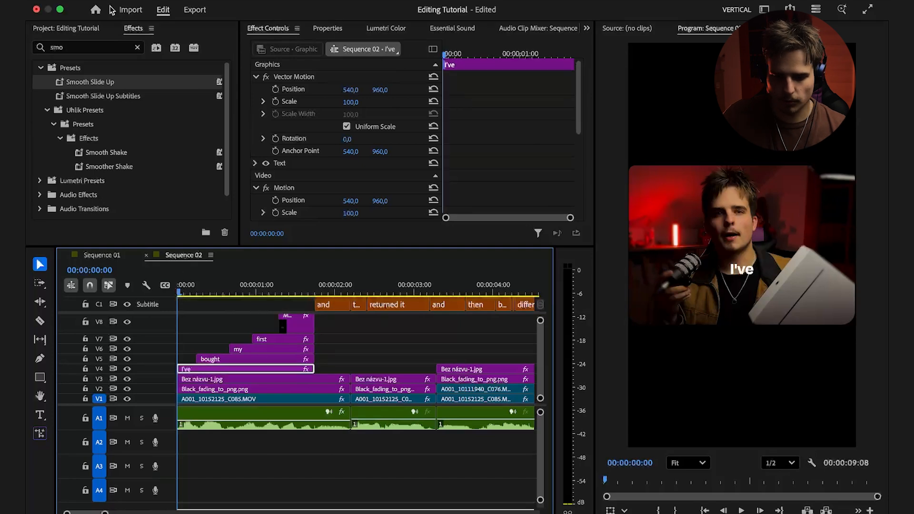
click(736, 270)
drag(750, 269, 701, 263)
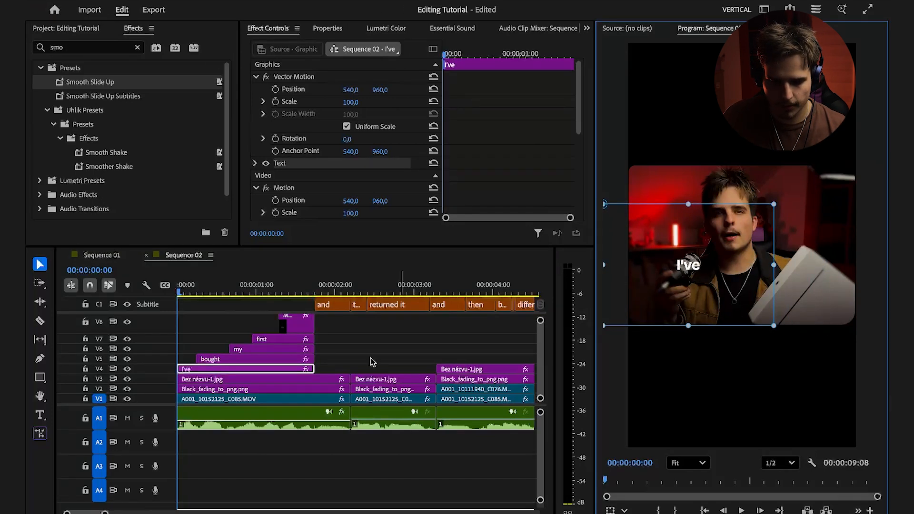
key(space)
key(space)
click(801, 265)
drag(755, 272, 721, 280)
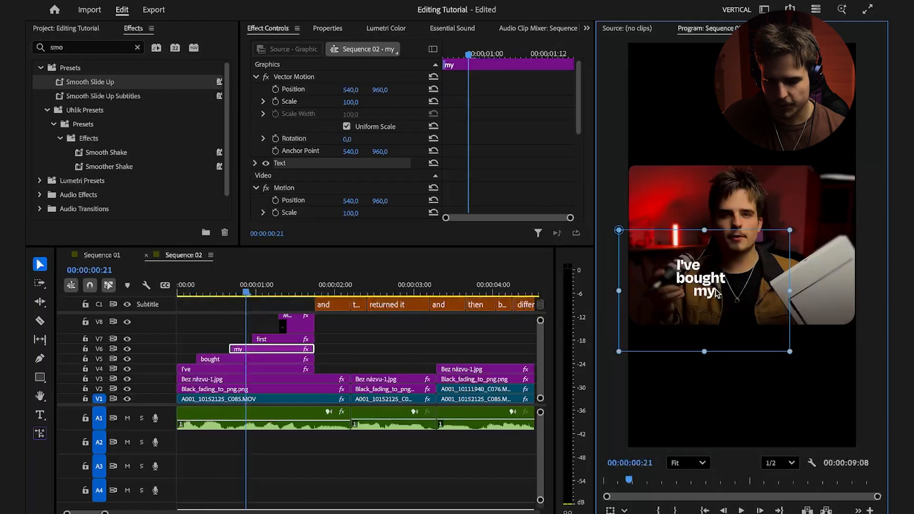
Step: Replace the word "first" with "1" and place it just left of "my"
key(space)
key(space)
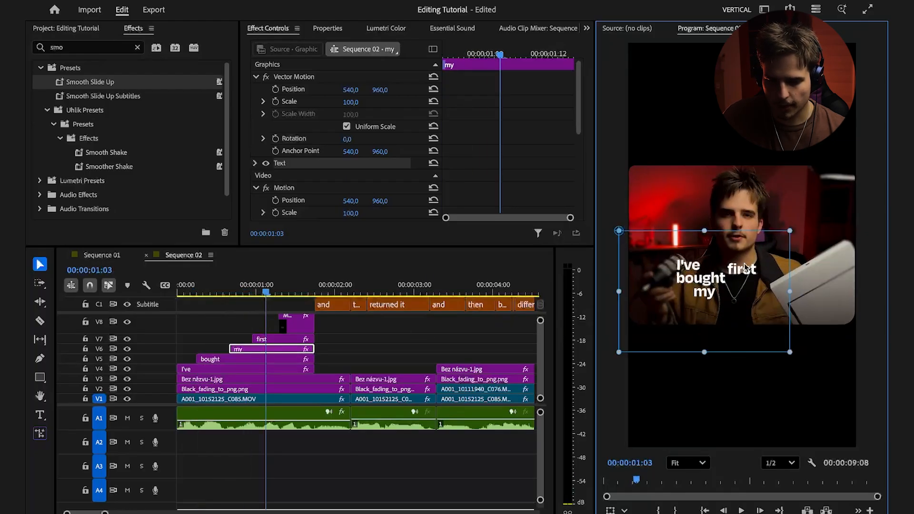
click(754, 269)
double_click(752, 267)
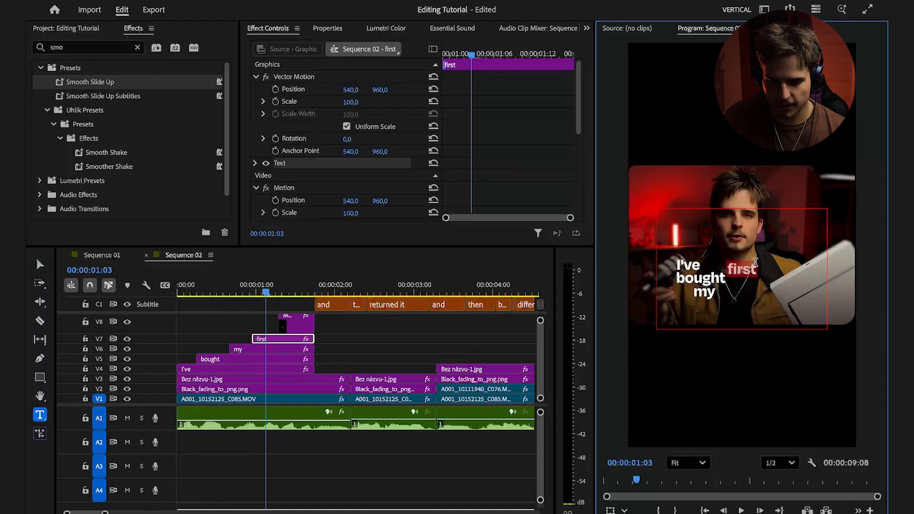
text(1)
click(40, 264)
key(t)
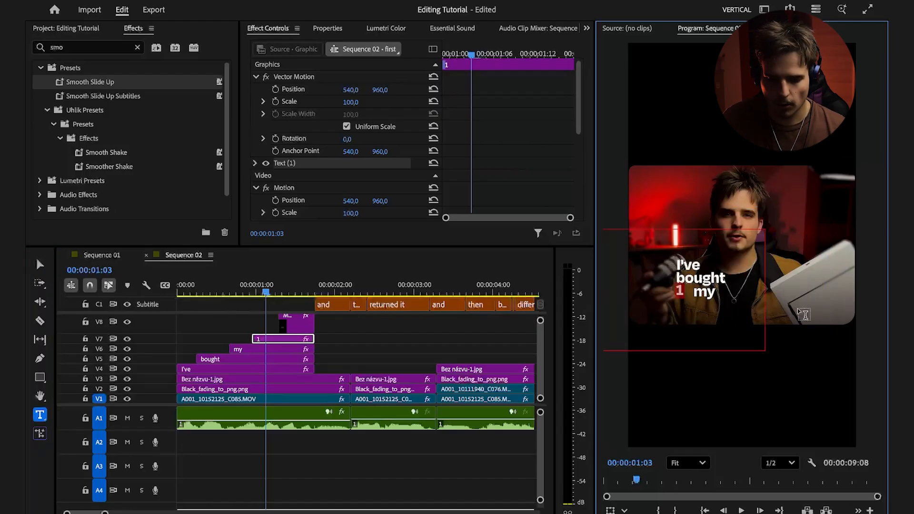
Step: Set the font size of "1" to 126 and fine-tune the positions of "1" and "my" under "bought"
click(327, 28)
drag(324, 196, 357, 195)
click(40, 264)
drag(691, 294, 696, 296)
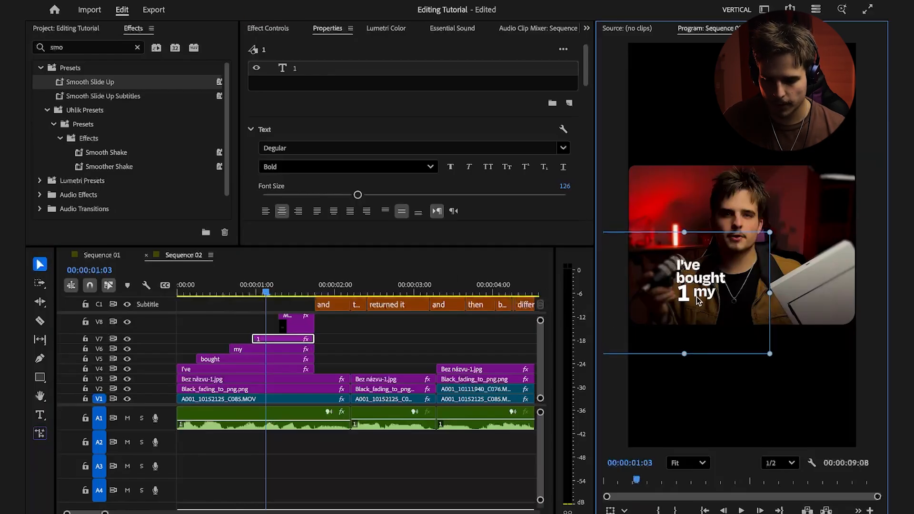
scroll(697, 299, up, 5)
click(701, 305)
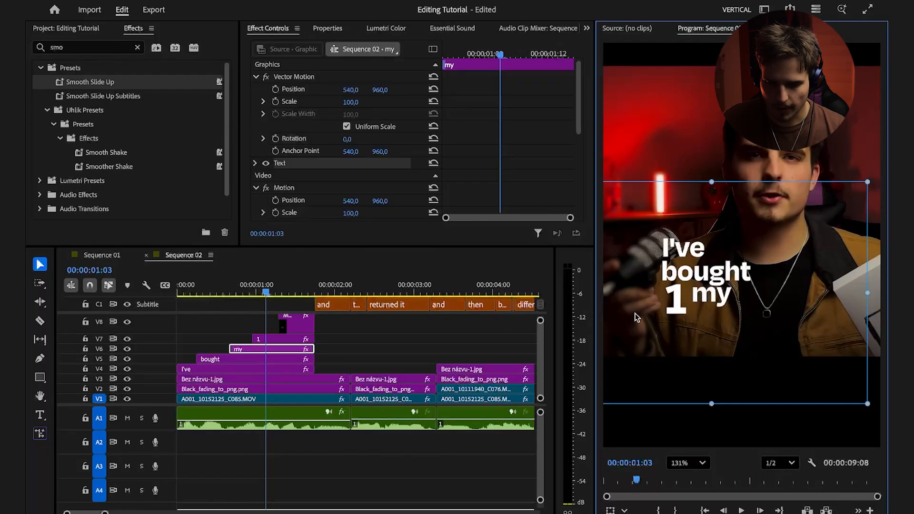
Step: Move the "MacBook," text beneath "my", to the right of "1", and delete its trailing comma
drag(267, 285, 285, 287)
click(825, 140)
click(832, 250)
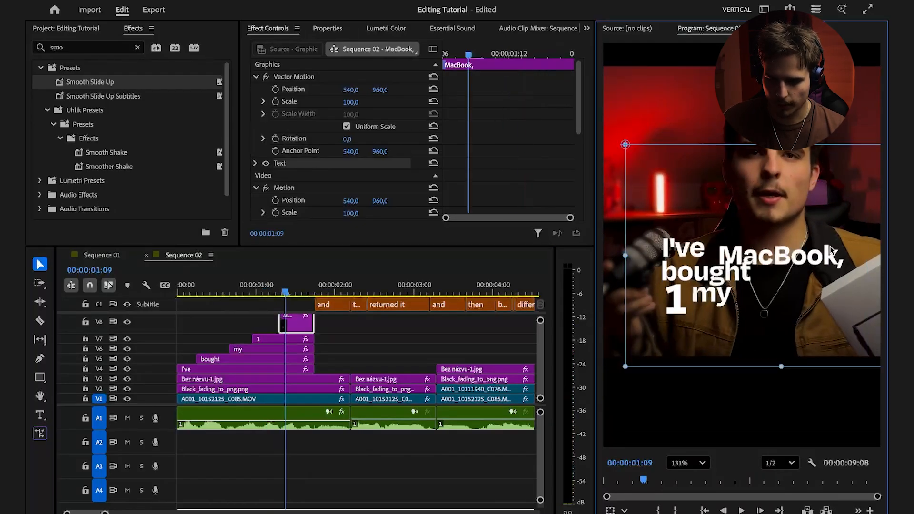
drag(838, 255, 825, 313)
double_click(825, 314)
key(BackSpace)
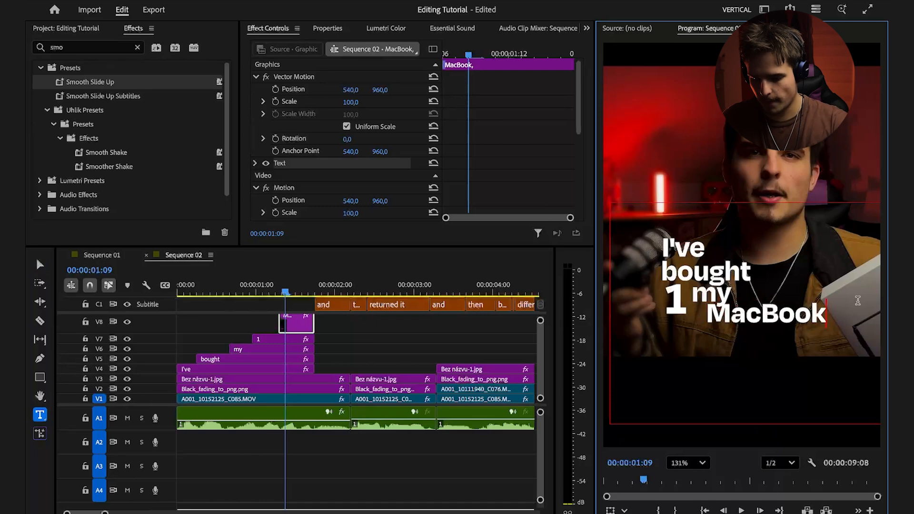
key(Escape)
drag(764, 288, 750, 299)
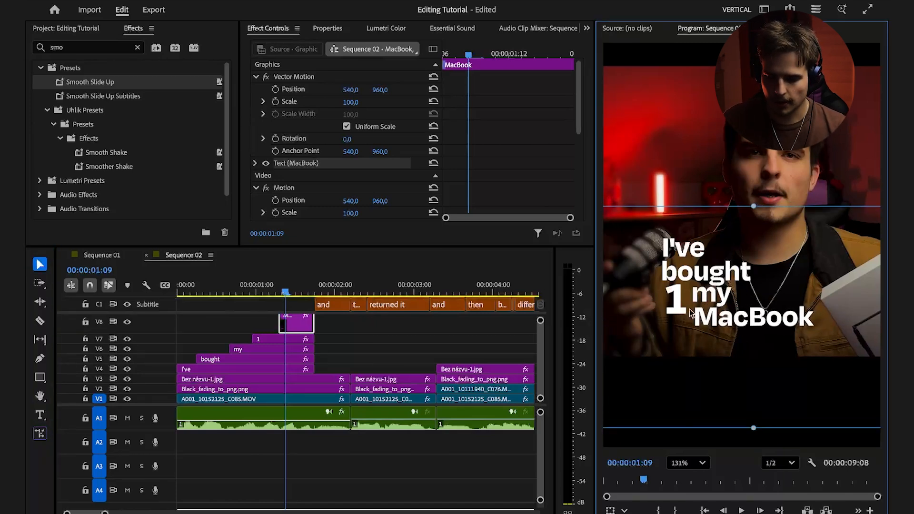
Step: Enlarge the "1" so that it spans the "my" and "MacBook" lines of the text block
click(271, 339)
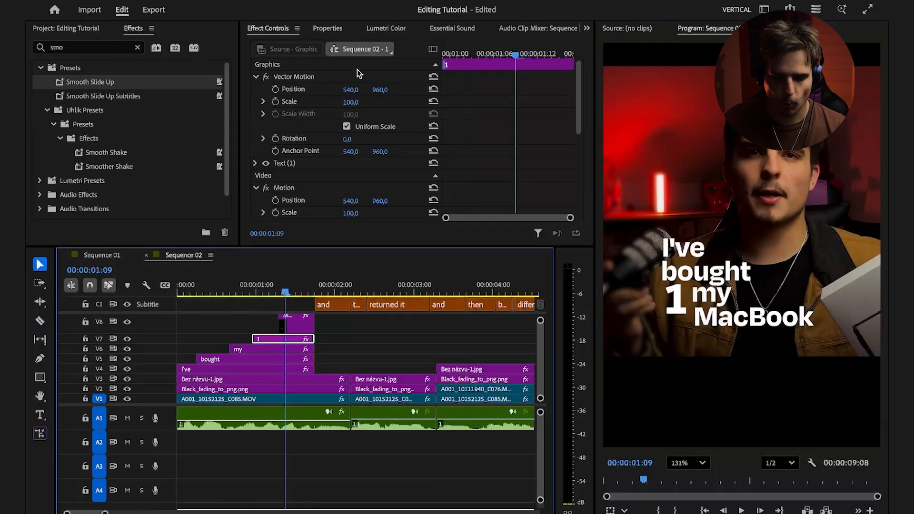
click(290, 164)
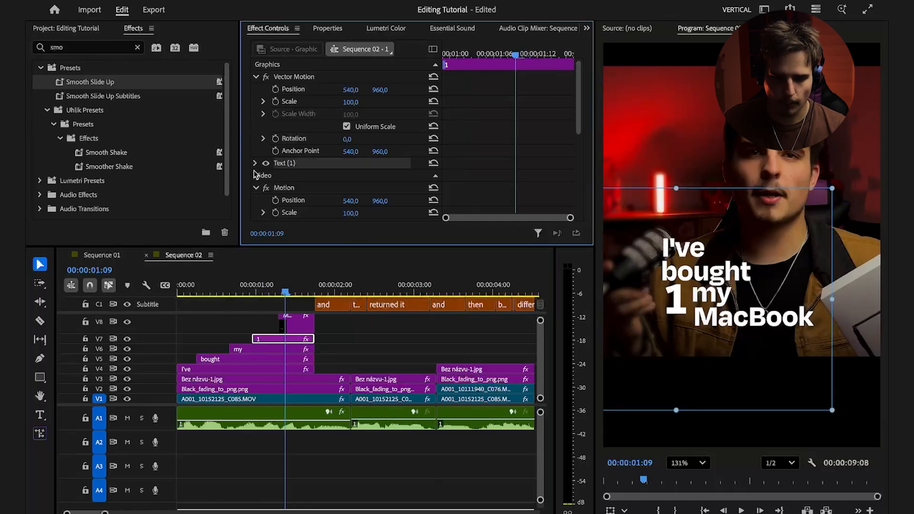
click(254, 163)
scroll(349, 172, down, 3)
drag(326, 199, 339, 199)
click(714, 289)
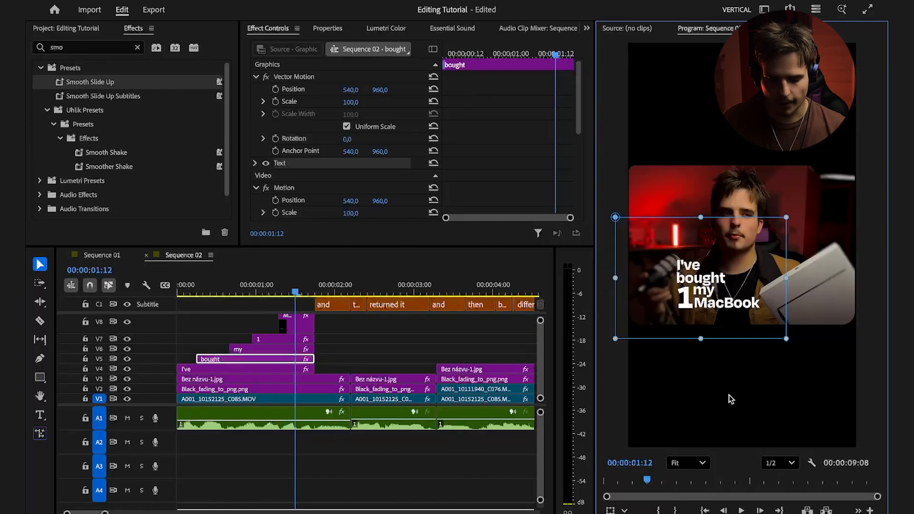
Step: Play the opening of the sequence from the start to check the timing and layout of the stacked words
drag(295, 292, 81, 318)
key(space)
key(space)
drag(296, 292, 190, 292)
Step: Apply the Smooth Slide Up preset to all five word graphics on tracks V4 to V8
click(82, 48)
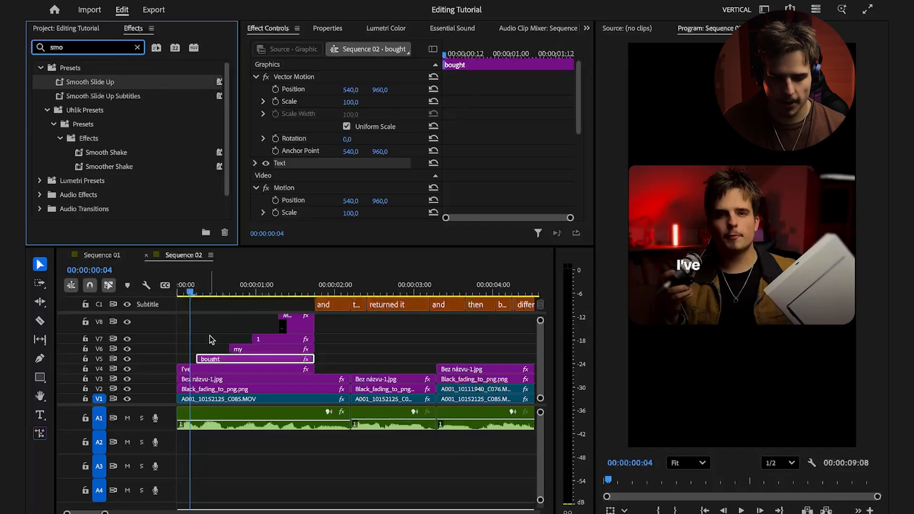
click(212, 320)
drag(212, 321, 283, 369)
drag(86, 81, 269, 338)
Step: Play the opening from the start to check the word animation, and save the project
key(Home)
key(space)
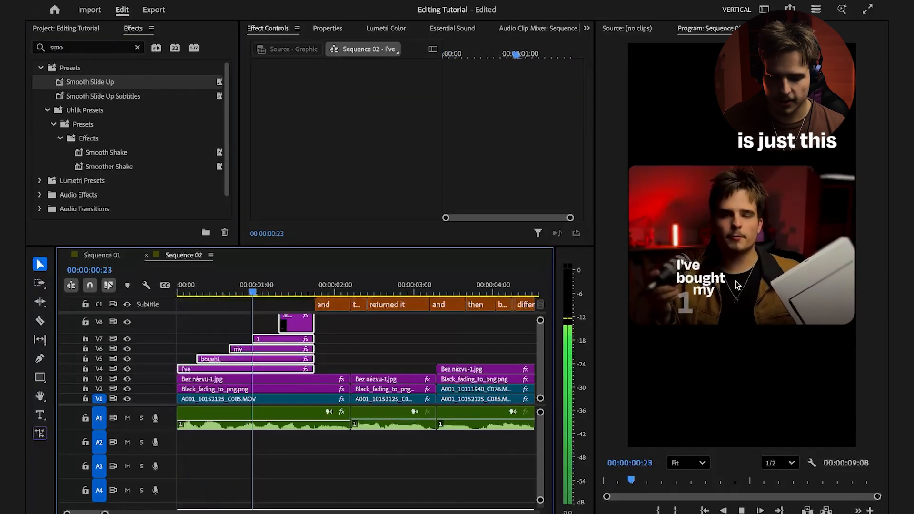
key(space)
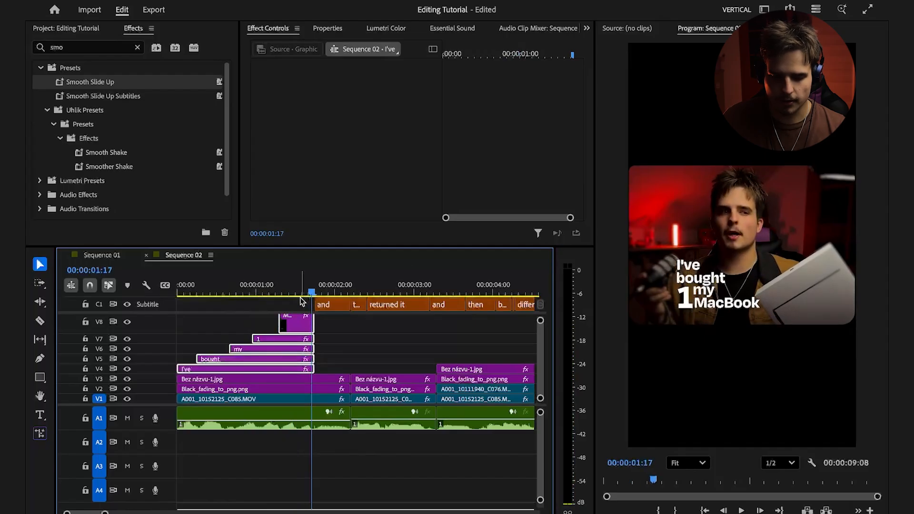
drag(300, 294, 174, 303)
key(ctrl+s)
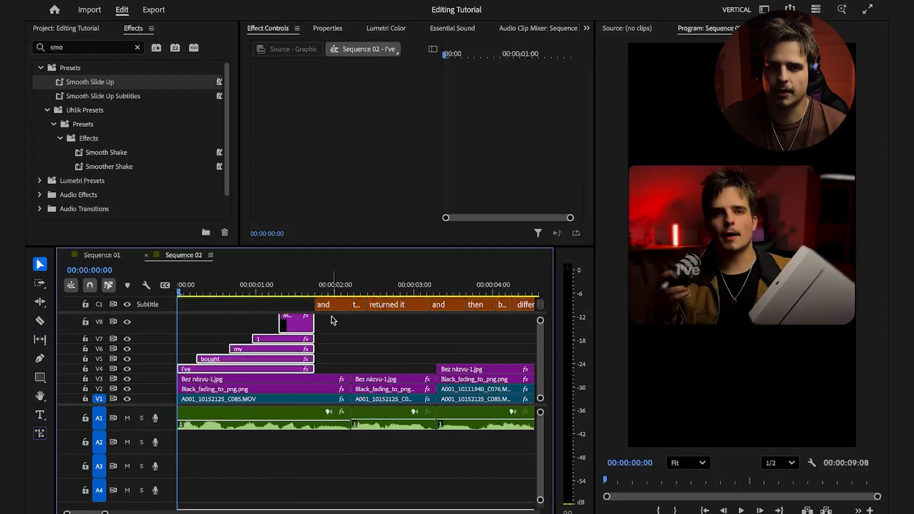
key(space)
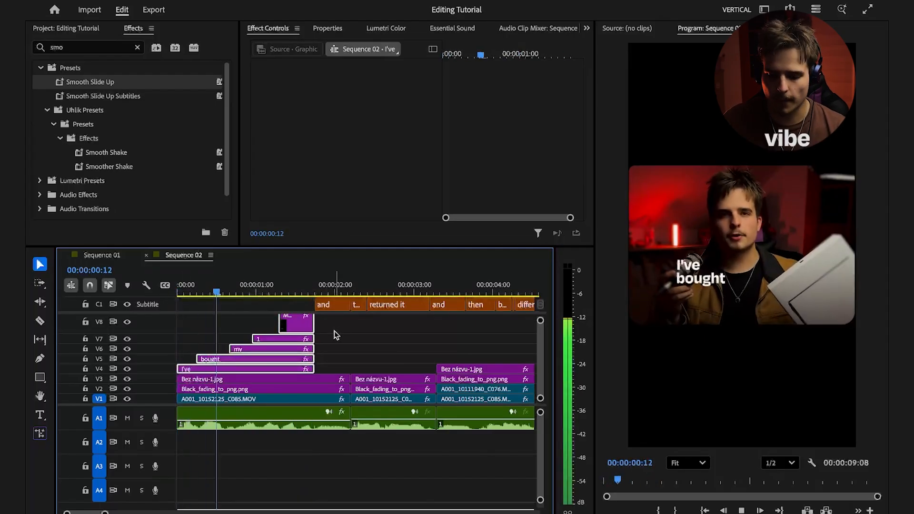
key(ctrl+s)
drag(269, 292, 89, 305)
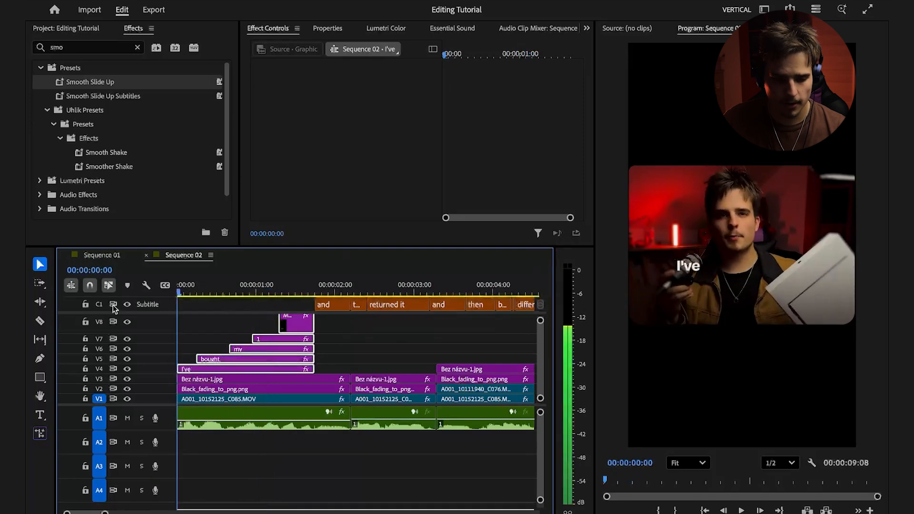
Step: Apply the Transform effect to the "I've" graphic on track V4
click(227, 306)
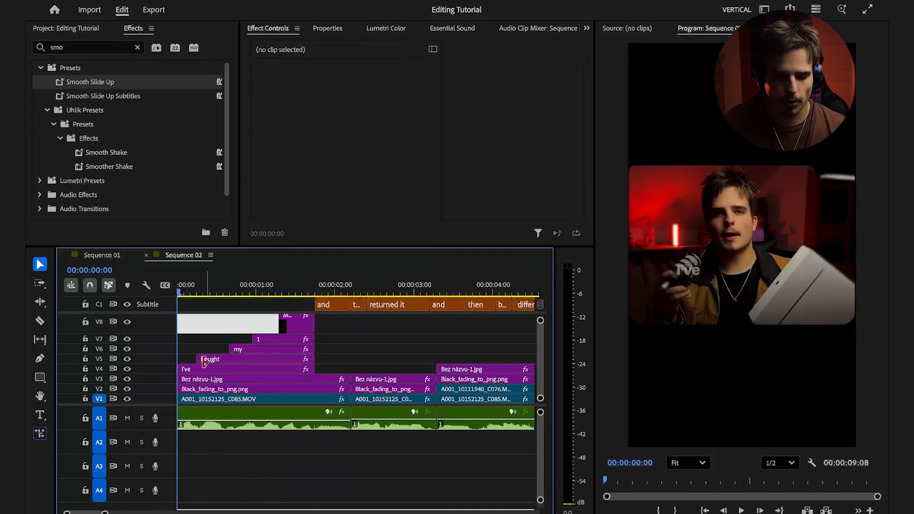
click(196, 368)
scroll(354, 126, down, 5)
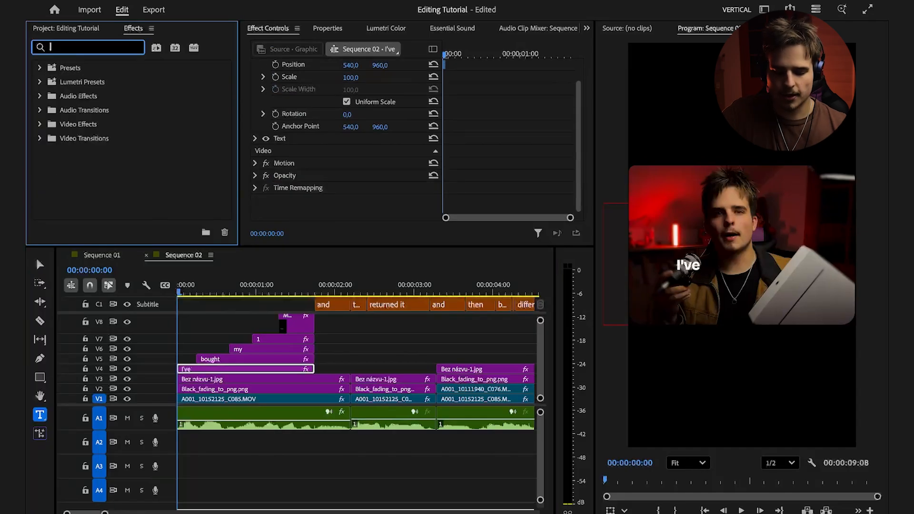
text(transf)
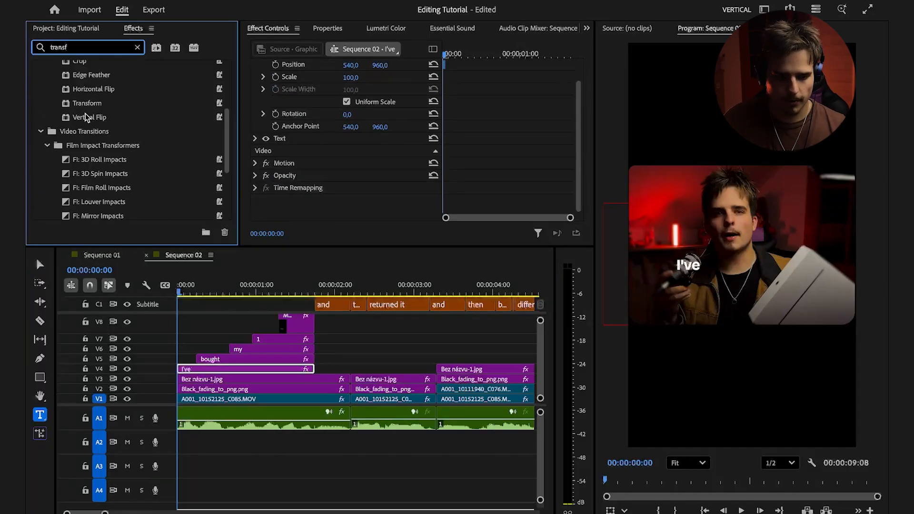
drag(87, 103, 247, 369)
Step: Keyframe the Transform Position of "I've" from Y 1005 at the clip start to Y 960 at one second
scroll(357, 177, down, 3)
click(276, 129)
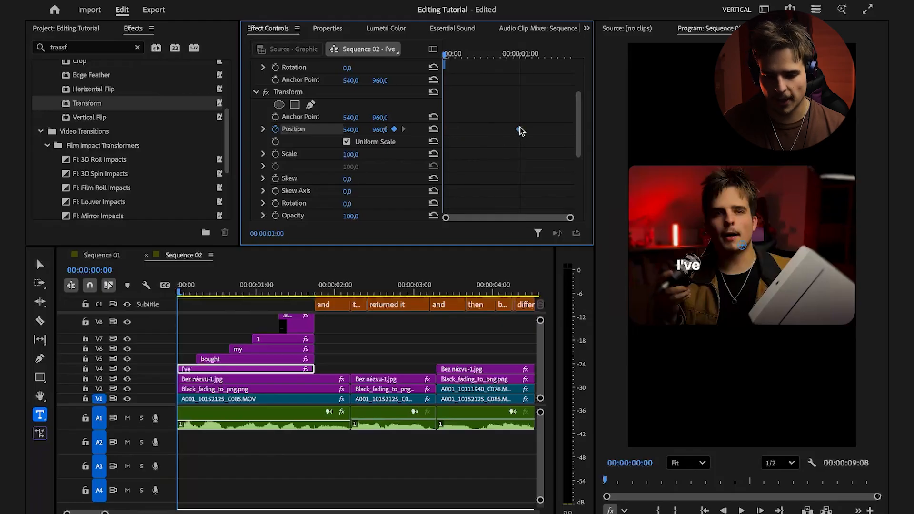
drag(380, 129, 385, 130)
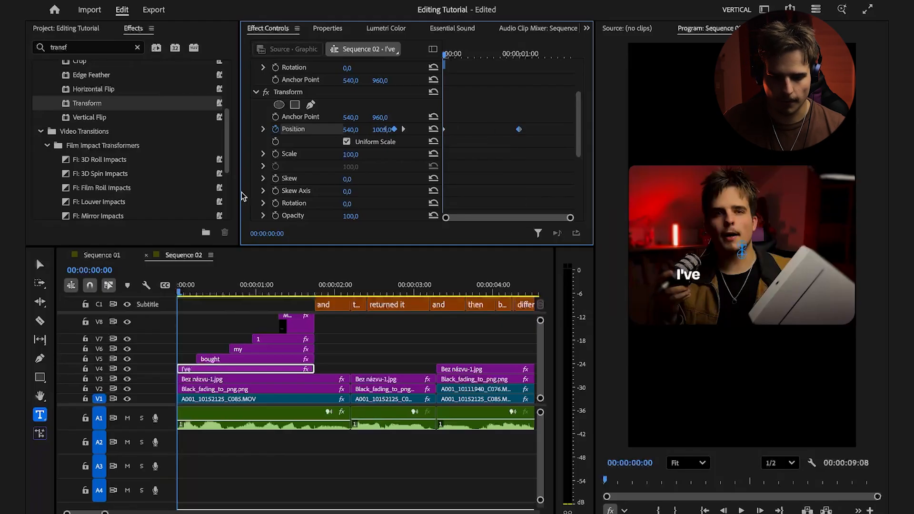
Step: Keyframe the Transform Opacity of "I've" from 15 at the clip start to 100 roughly midway to the second Position keyframe
scroll(245, 188, down, 1)
click(275, 192)
drag(449, 194, 489, 192)
click(349, 192)
text(15)
key(Return)
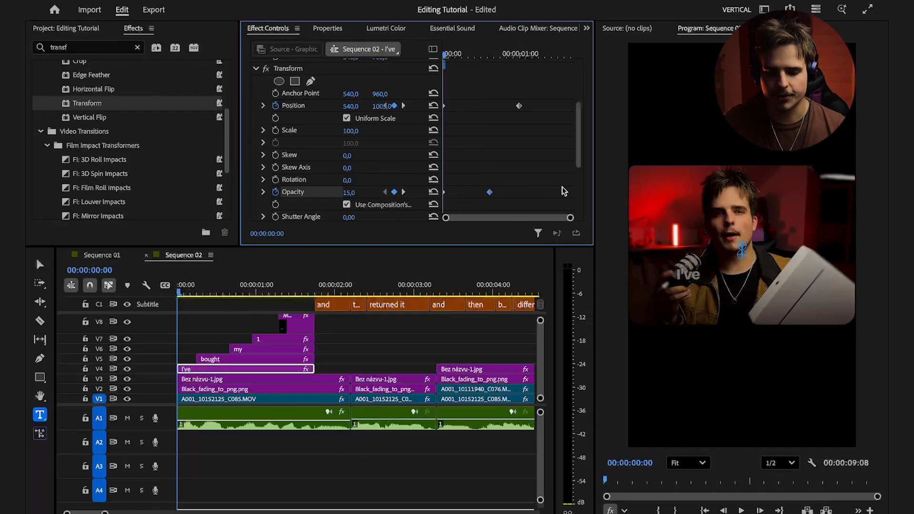
Step: Set the Position keyframes of "I've" to Bezier interpolation and shape the velocity curve to start fast and ease out
drag(558, 87, 435, 120)
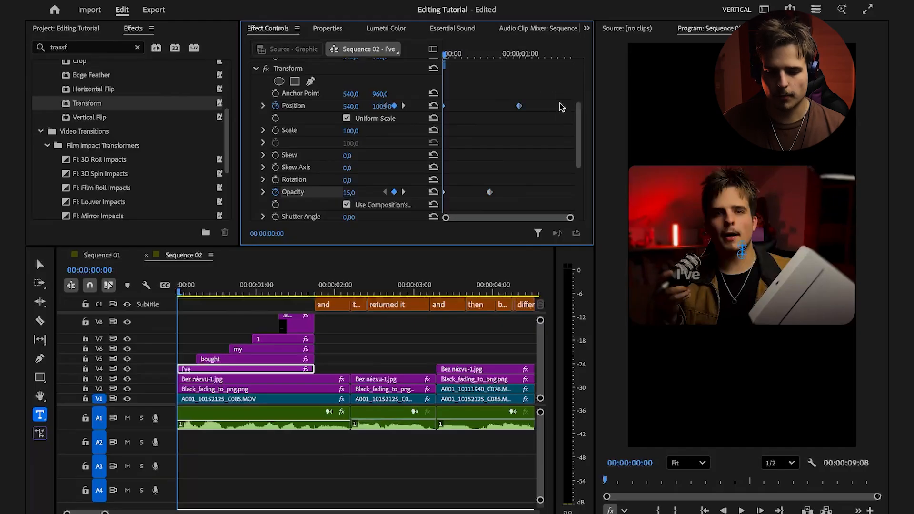
right_click(521, 106)
mouse_move(571, 214)
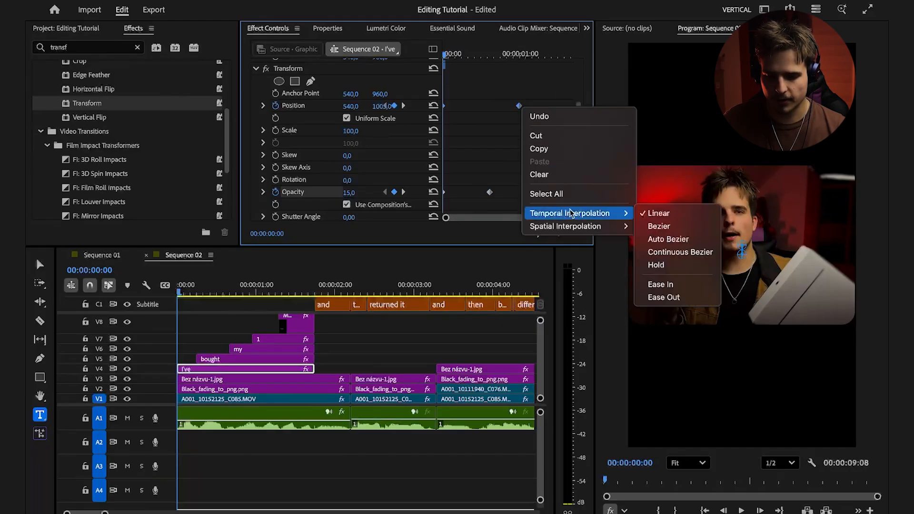
click(666, 228)
click(263, 105)
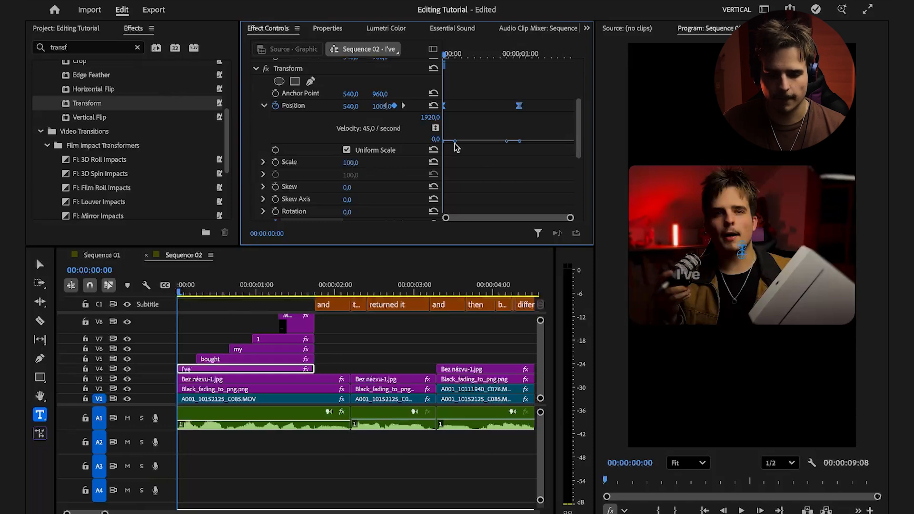
drag(506, 141, 450, 127)
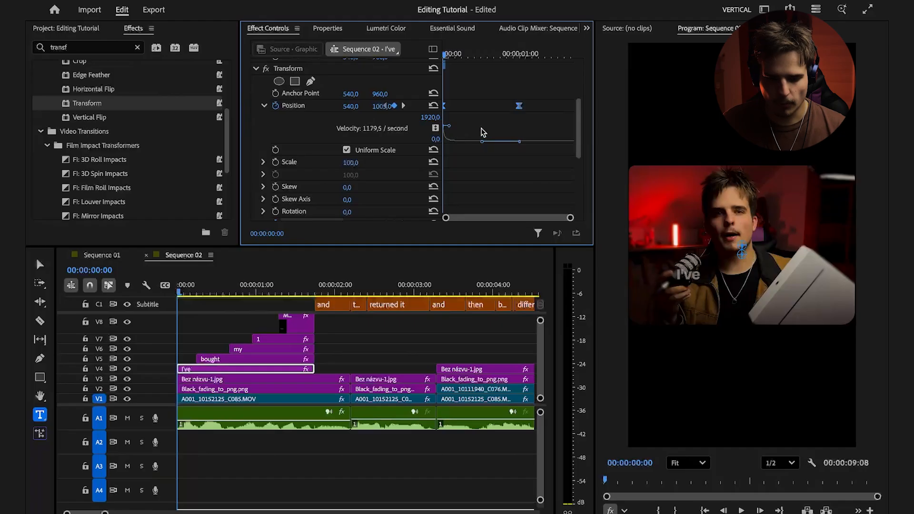
Step: Play the opening from the start to check the slide-up and fade-in of "I've"
scroll(485, 174, down, 2)
key(space)
key(space)
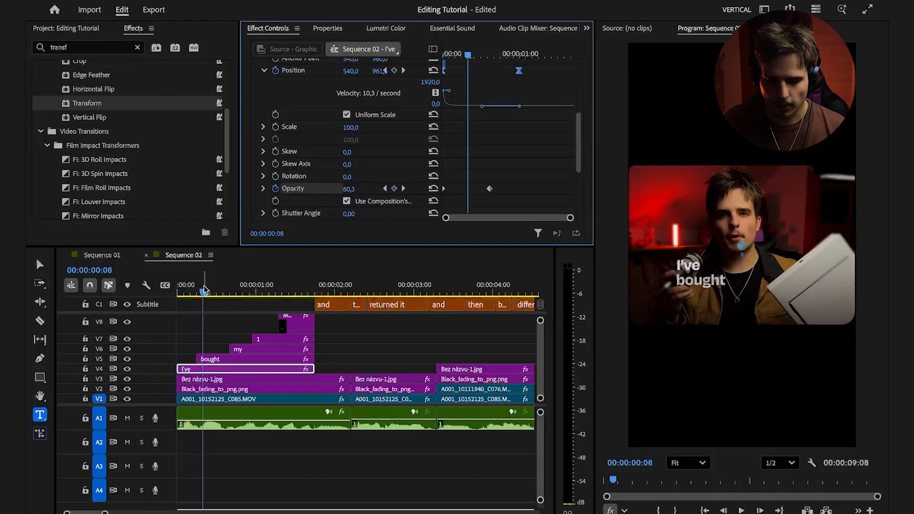
drag(204, 290, 177, 290)
key(space)
key(space)
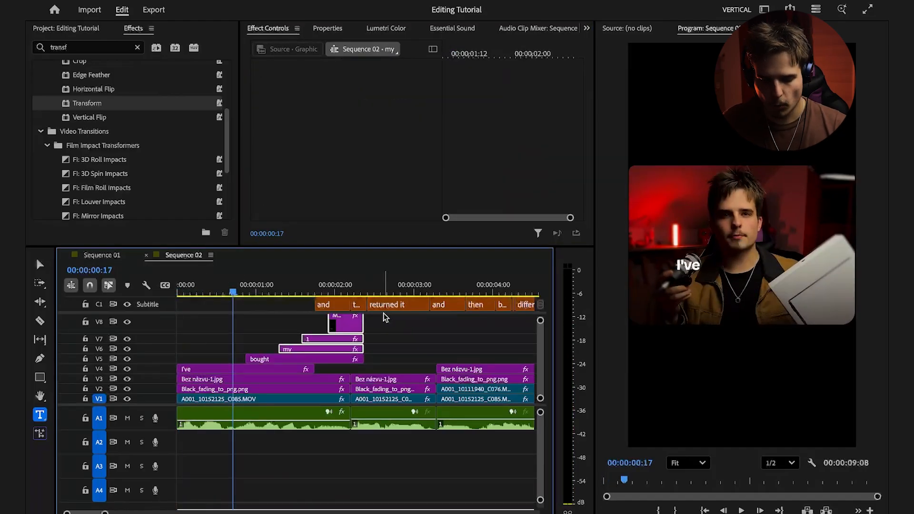
Step: Try to save the Transform effect of the "I've" graphic as a preset named "smooth slide up"
click(300, 369)
right_click(295, 164)
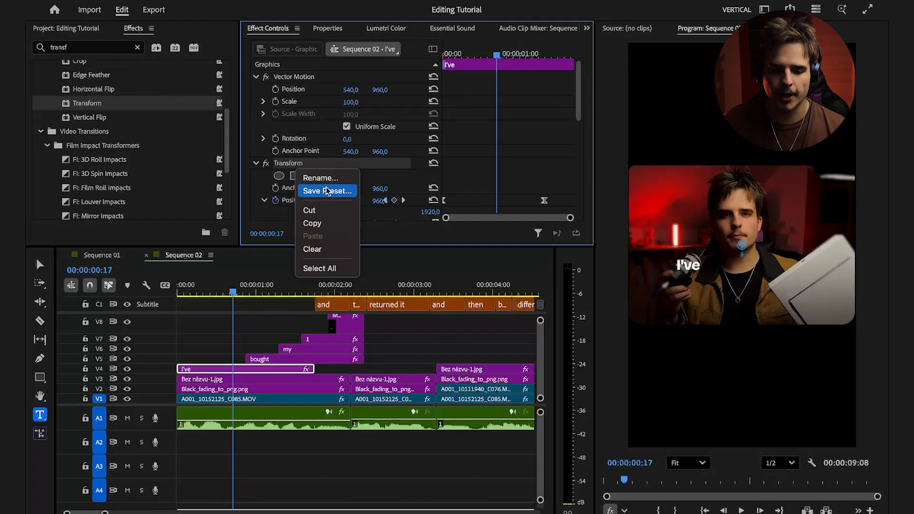
click(332, 191)
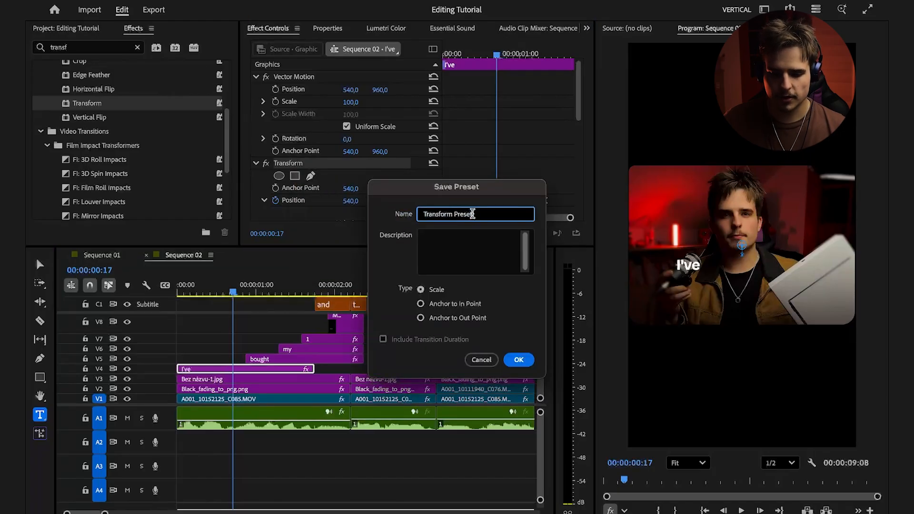
text(smooth slide up)
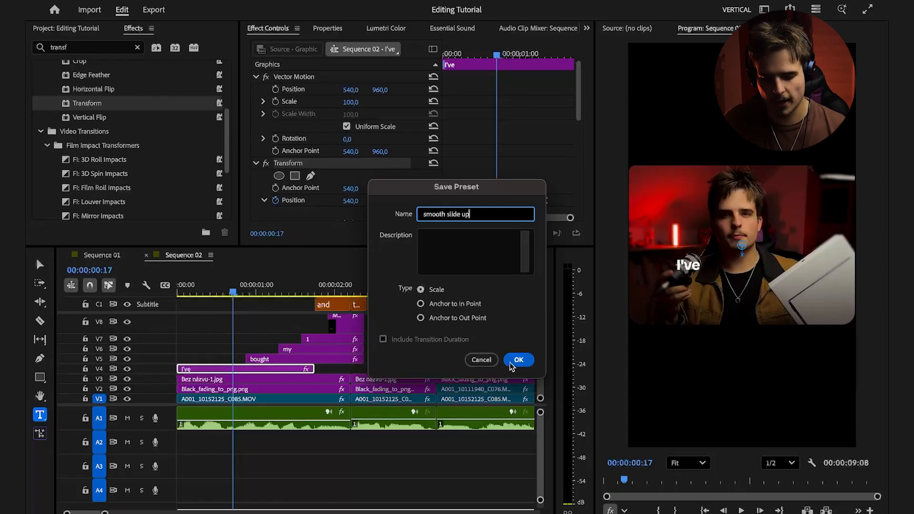
click(482, 360)
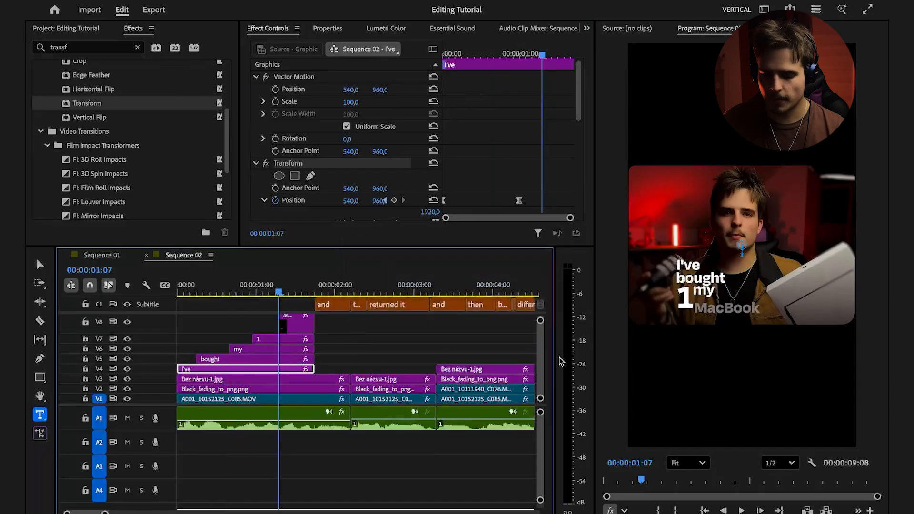
Step: Play the sequence from the start through the "MacBook" word to review the stacked word animation
scroll(542, 324, up, 1)
key(Home)
key(space)
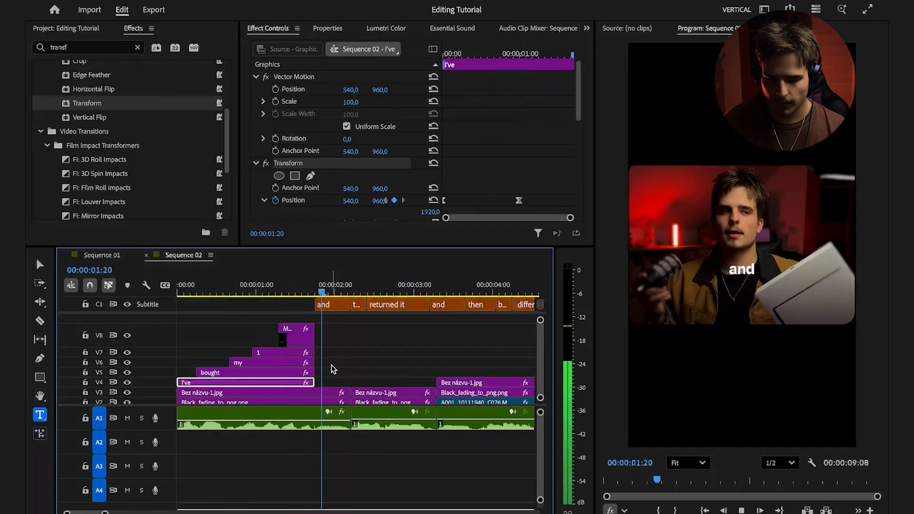
key(space)
Step: Apply the Transform effect to the black-and-white clip on V1 that begins at the "then I" caption
click(341, 286)
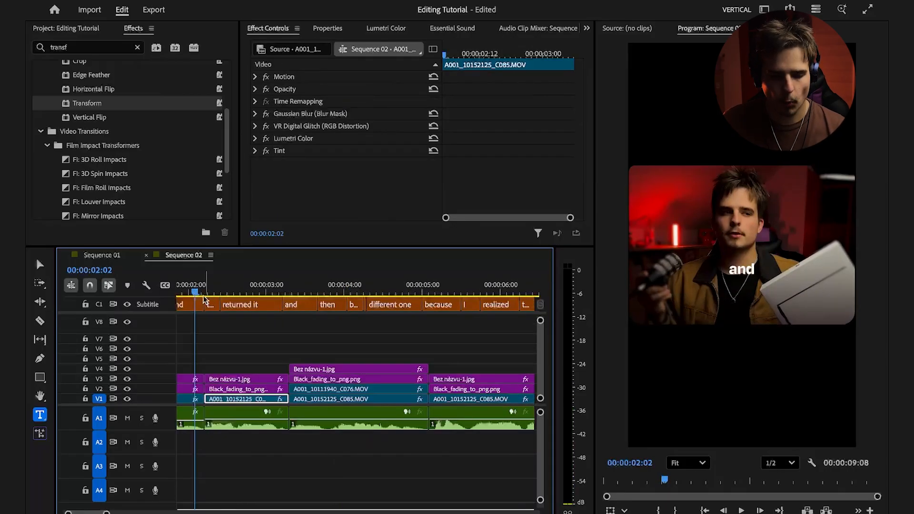
drag(194, 290, 208, 292)
click(102, 109)
drag(182, 131, 221, 401)
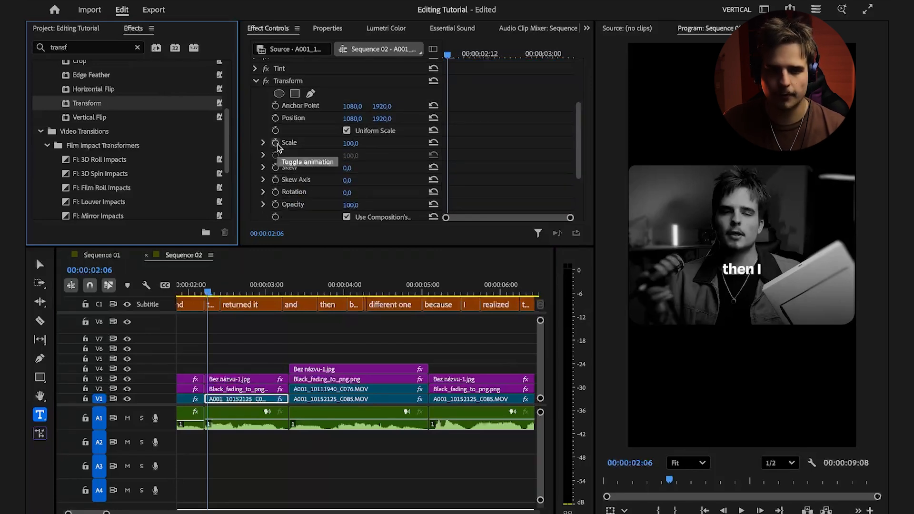
Step: Add Transform Position and Scale keyframes at the start of the black-and-white clip, at 00:00:02:05
click(276, 143)
click(275, 118)
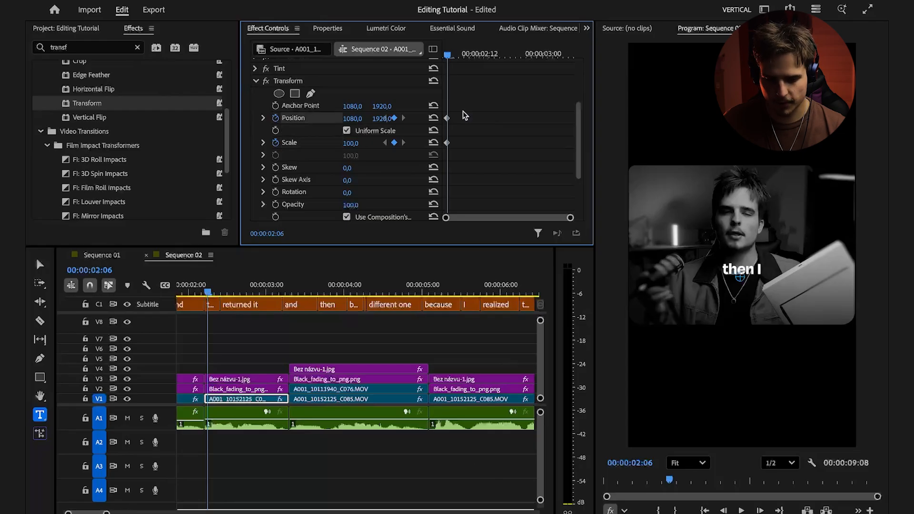
drag(470, 148, 440, 150)
drag(447, 143, 442, 146)
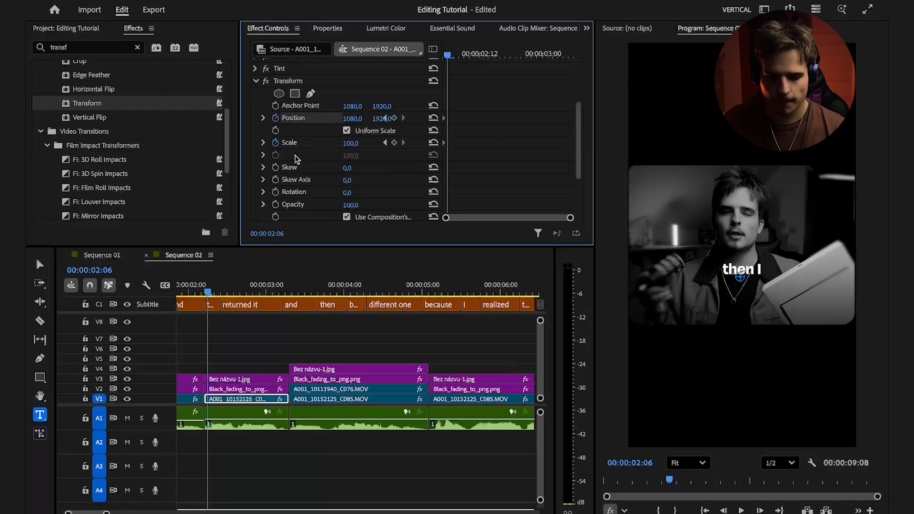
key(Left)
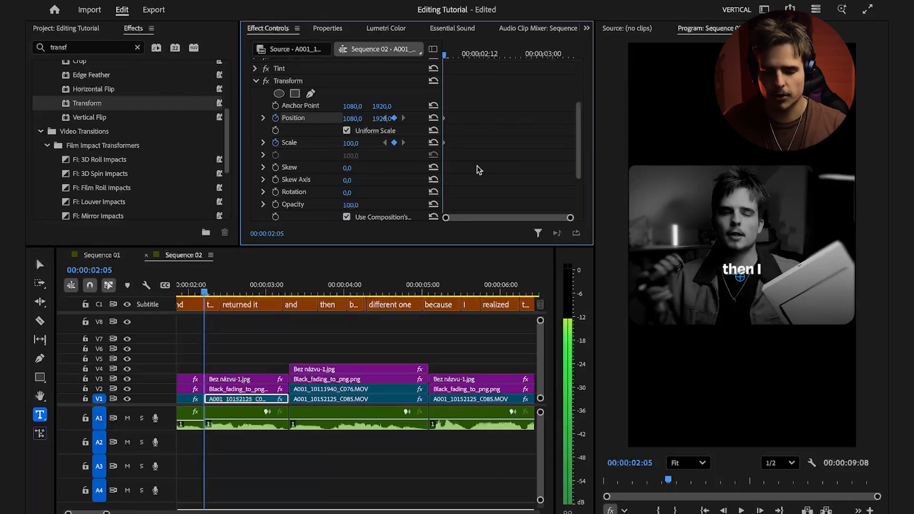
Step: Six frames after the clip start, at 00:00:02:11, set the Transform Scale to 131 and Position Y to about 2295
key(Right)
key(Right)
key(Right)
key(Right)
key(Right)
key(Right)
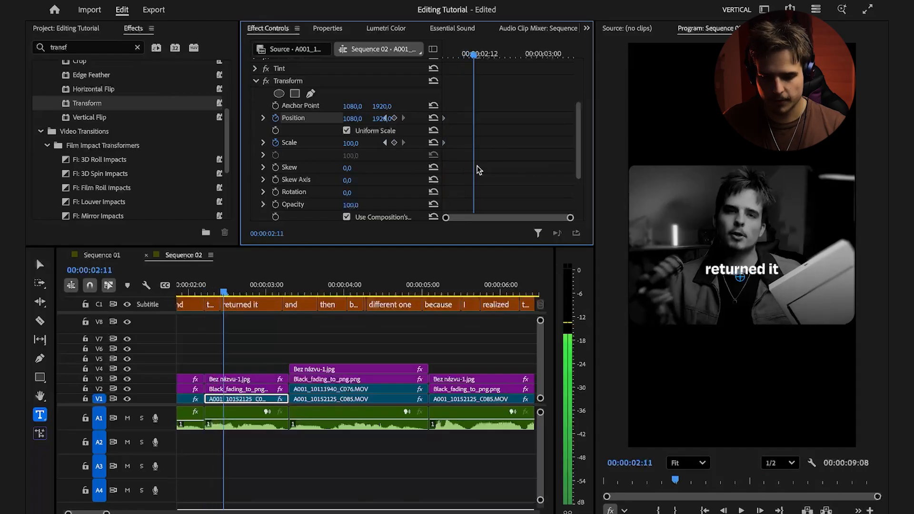
drag(350, 143, 401, 120)
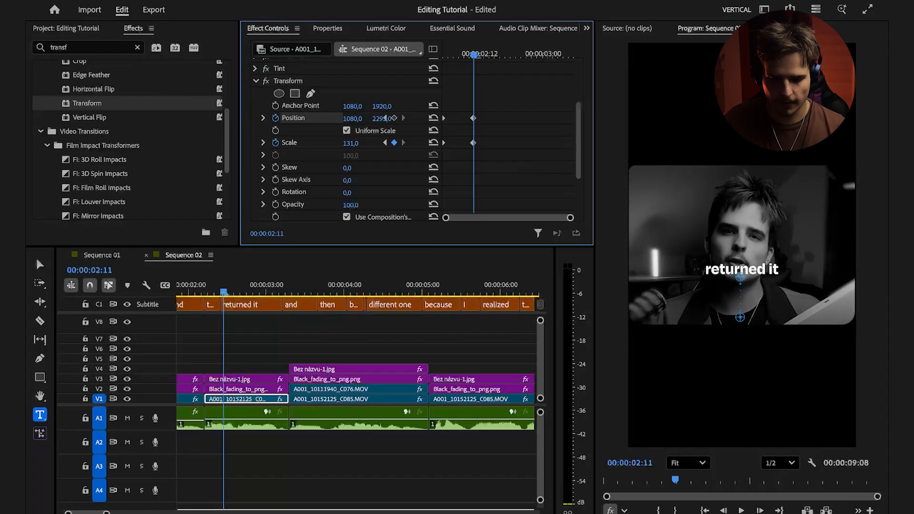
Step: Set all Position and Scale keyframes of the black-and-white clip to Bezier temporal interpolation
drag(505, 103, 437, 162)
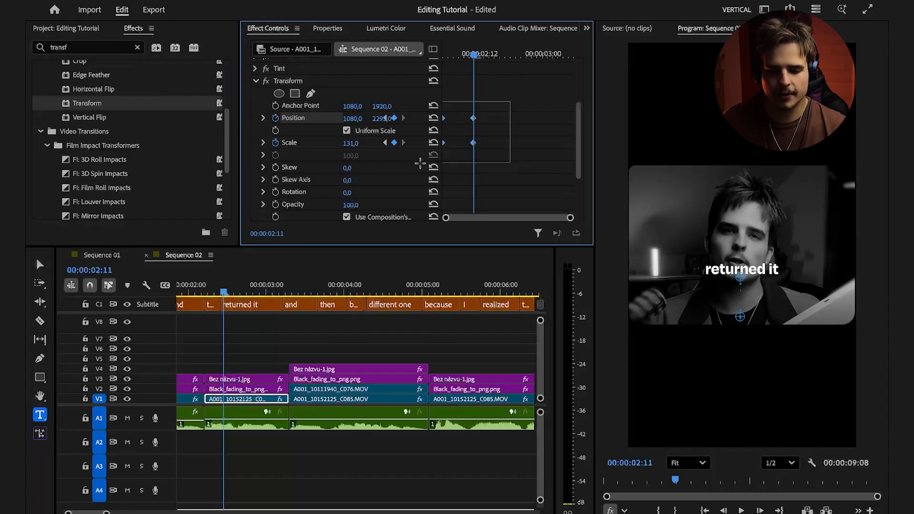
right_click(473, 143)
mouse_move(509, 256)
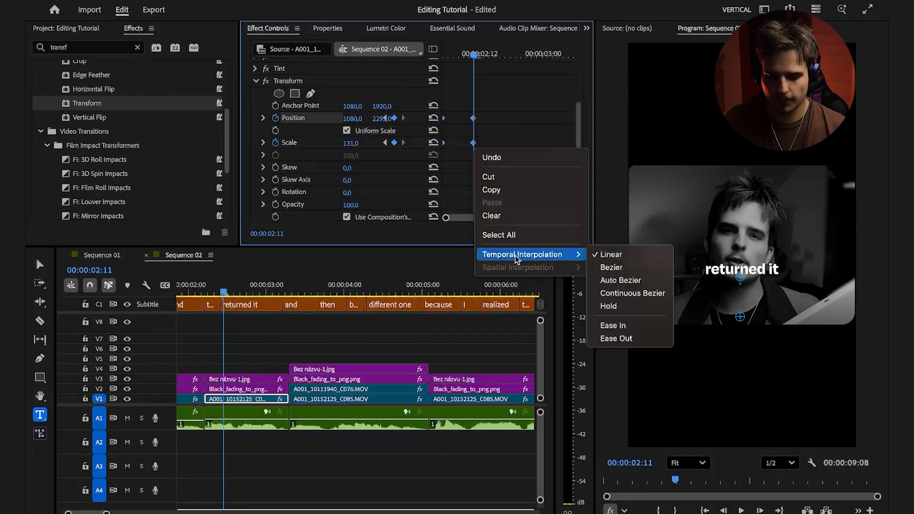
click(619, 267)
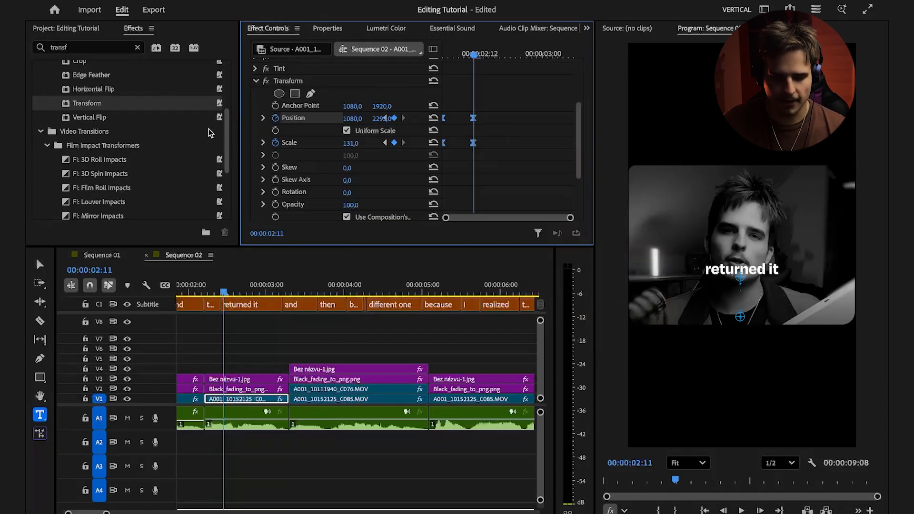
Step: Shape the Position and Scale velocity curves of the black-and-white clip so the zoom starts fast and eases out
click(262, 119)
click(264, 174)
scroll(352, 151, down, 1)
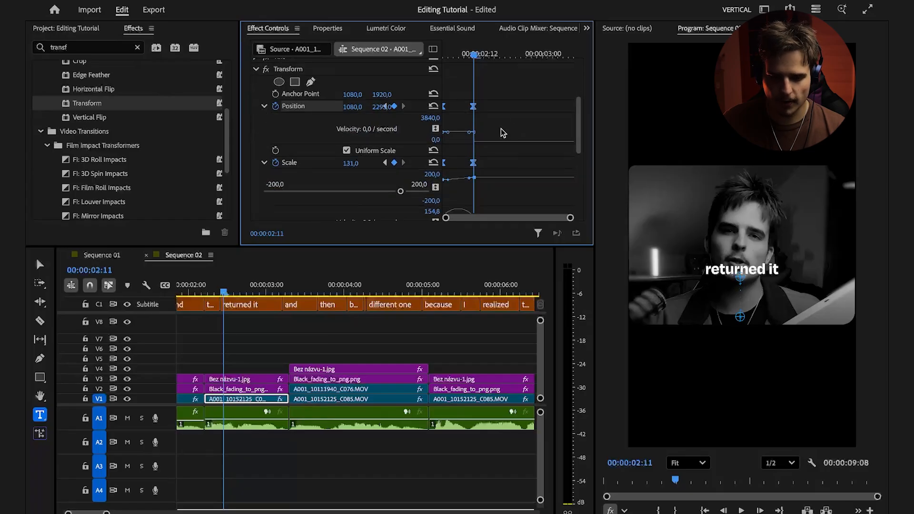
drag(470, 136, 456, 136)
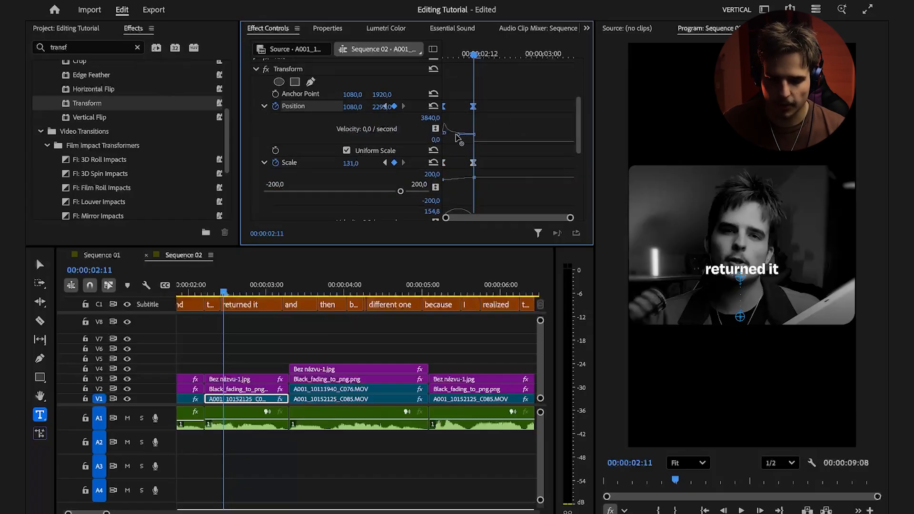
scroll(455, 182, down, 1)
click(471, 140)
drag(468, 194, 463, 195)
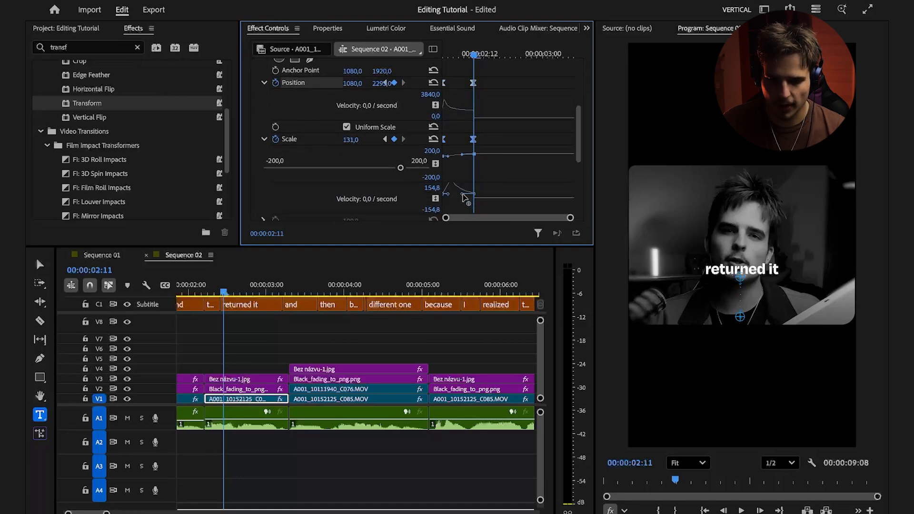
drag(464, 198, 459, 199)
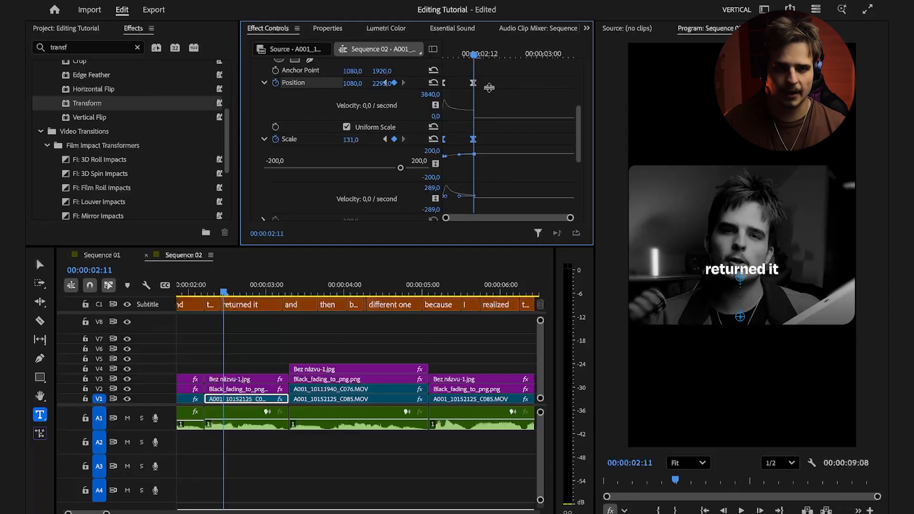
Step: Play across the cut into the black-and-white clip to check the zoom-in, and save the project
drag(478, 57, 434, 69)
drag(201, 293, 196, 293)
key(ctrl+s)
key(Right)
key(Right)
key(Right)
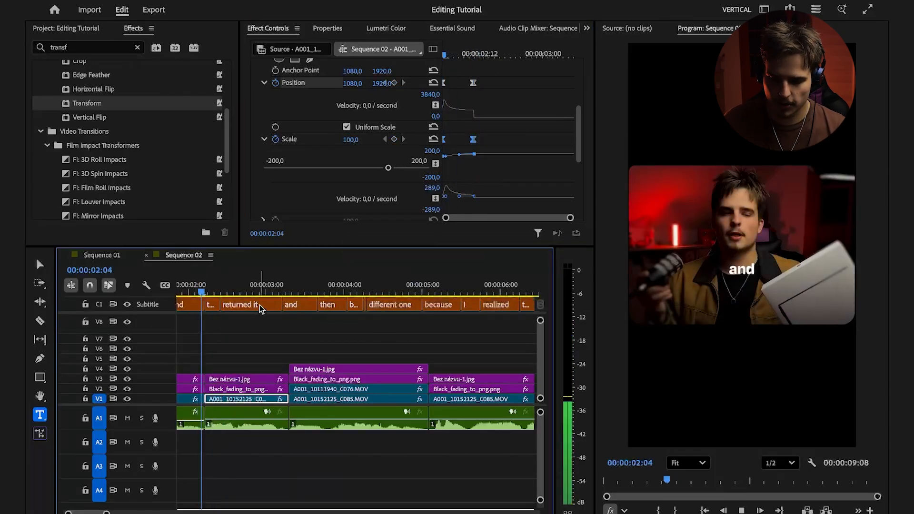
Step: Set the Transform effect's Shutter Angle to 360 on the black-and-white clip to add motion blur
scroll(315, 158, up, 4)
scroll(281, 150, down, 6)
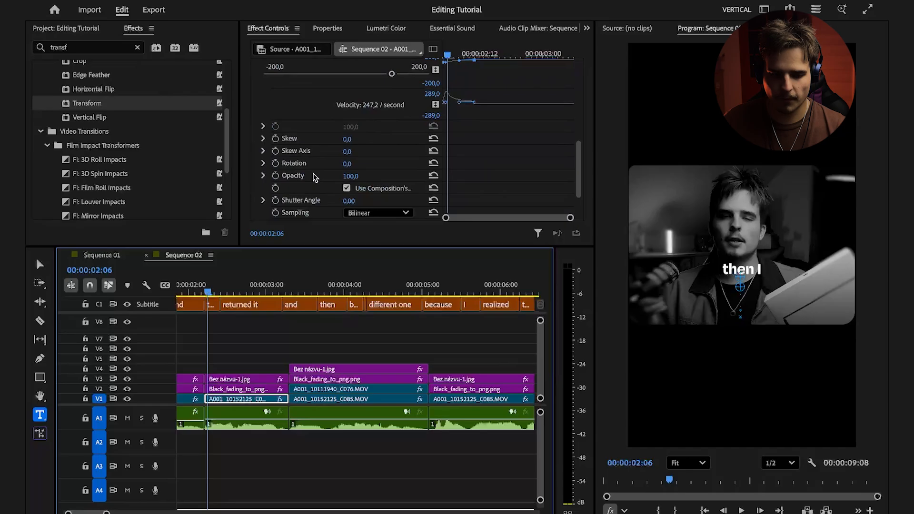
click(356, 166)
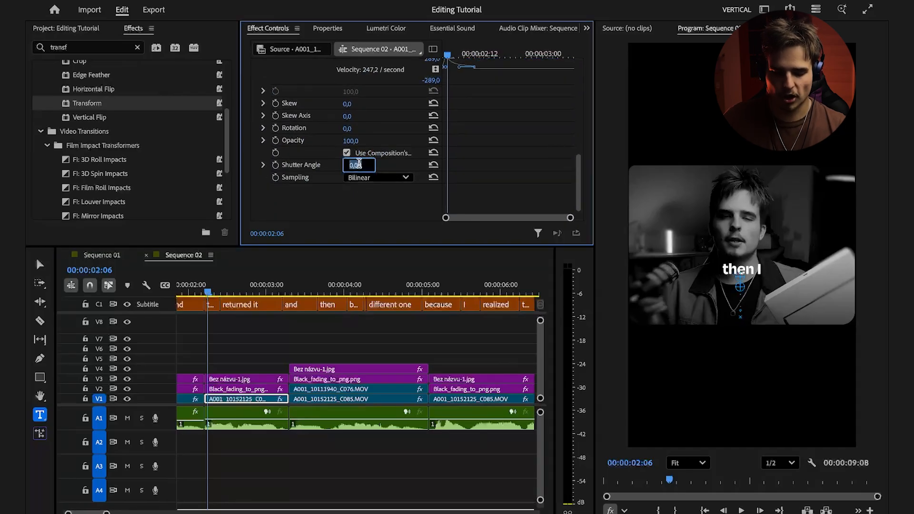
text(360)
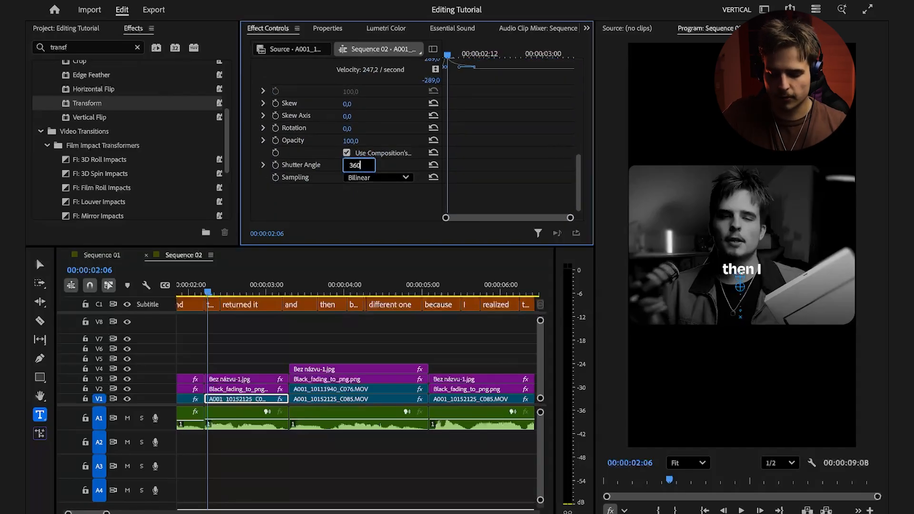
key(Return)
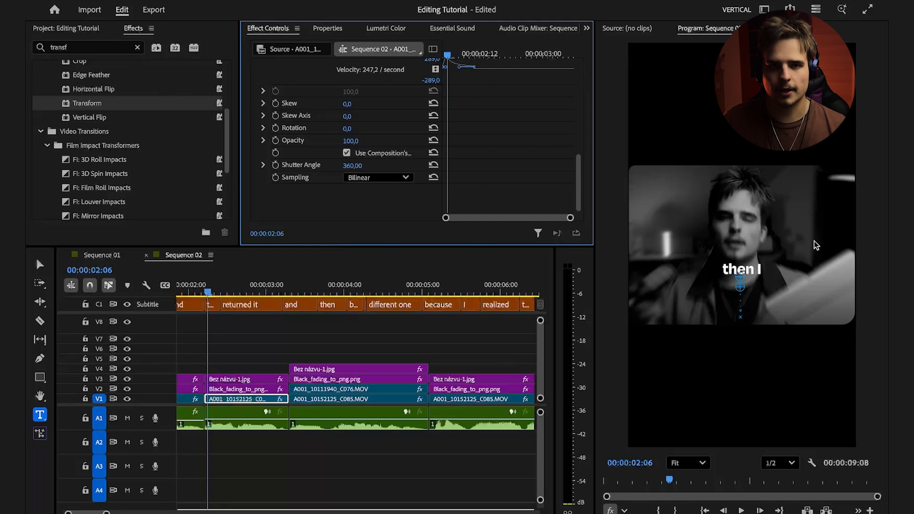
Step: Play across the cut into the black-and-white clip twice to check the motion-blurred zoom, and save the project
click(194, 290)
scroll(232, 304, left, 5)
key(space)
key(space)
drag(380, 289, 342, 294)
key(space)
key(space)
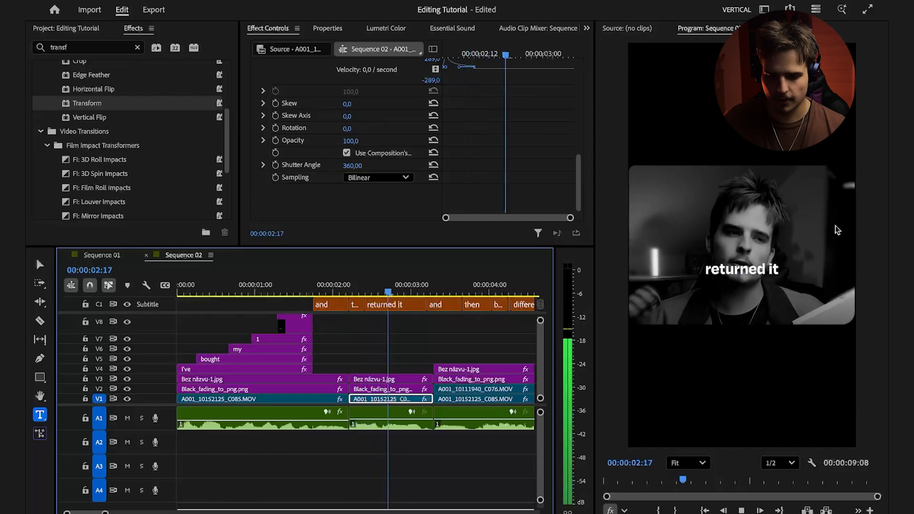
key(ctrl+s)
Step: Play the sequence from its start through the black-and-white clip to review the edit so far
key(minus)
key(Home)
key(space)
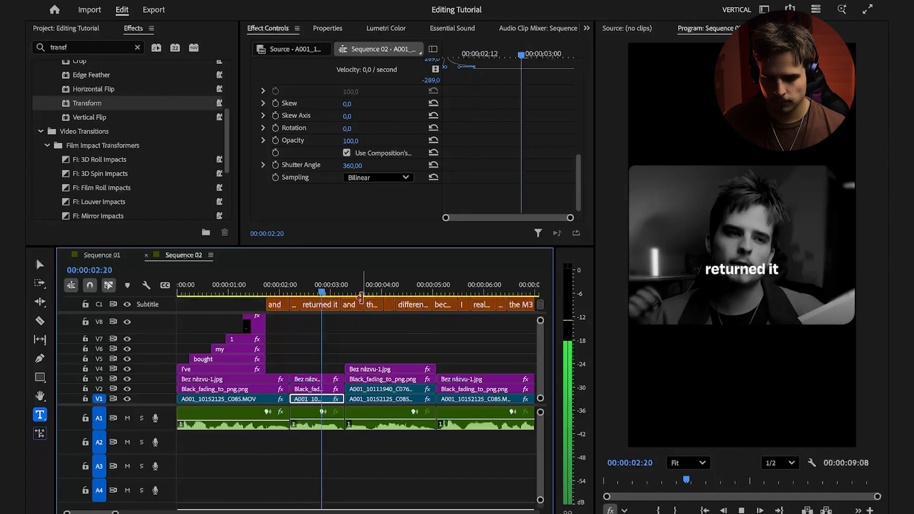
key(space)
Step: Trim the start of the "and" caption to the cut into the laptop close-up, and play that section
drag(345, 293, 373, 300)
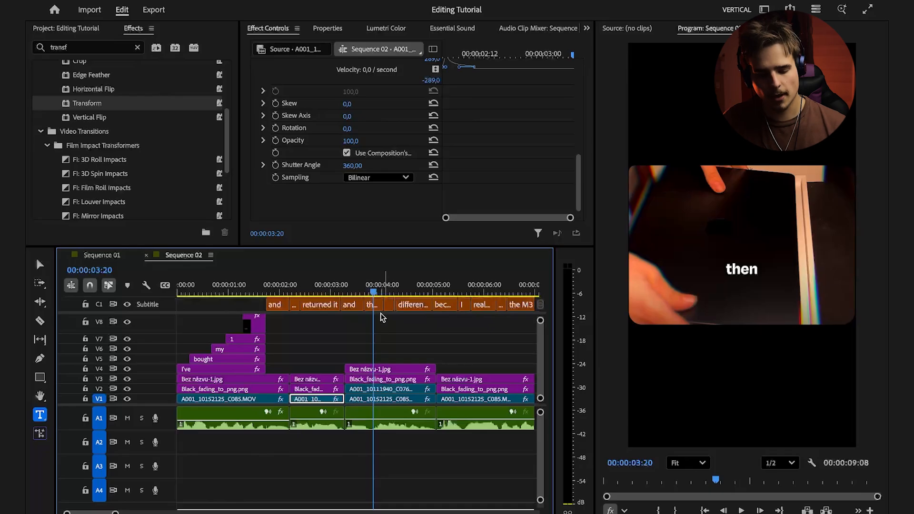
scroll(402, 338, up, 5)
mouse_move(327, 304)
mouse_down()
mouse_move(336, 305)
mouse_move(321, 301)
mouse_up()
key(space)
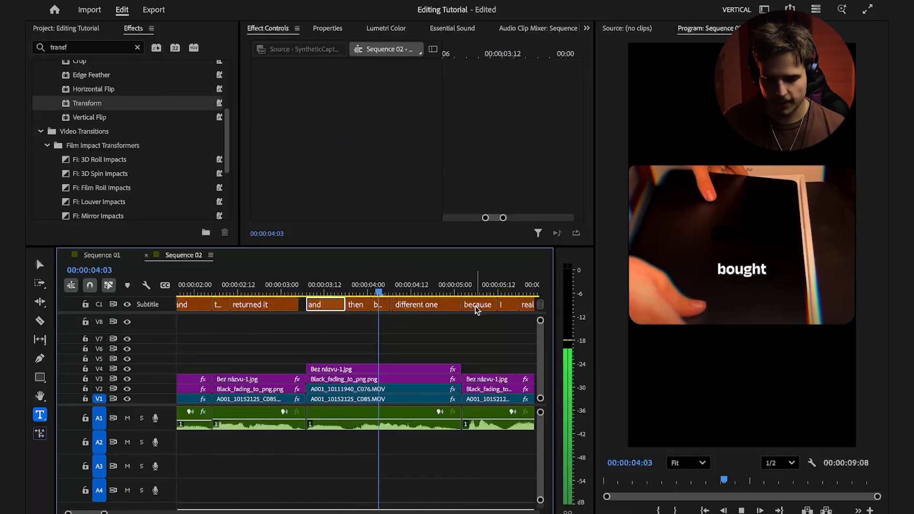
Step: Set the captions over the laptop close-up, from "and" through "different one", to all caps with font size 140
mouse_move(453, 302)
mouse_down()
mouse_move(354, 312)
mouse_move(439, 307)
mouse_up()
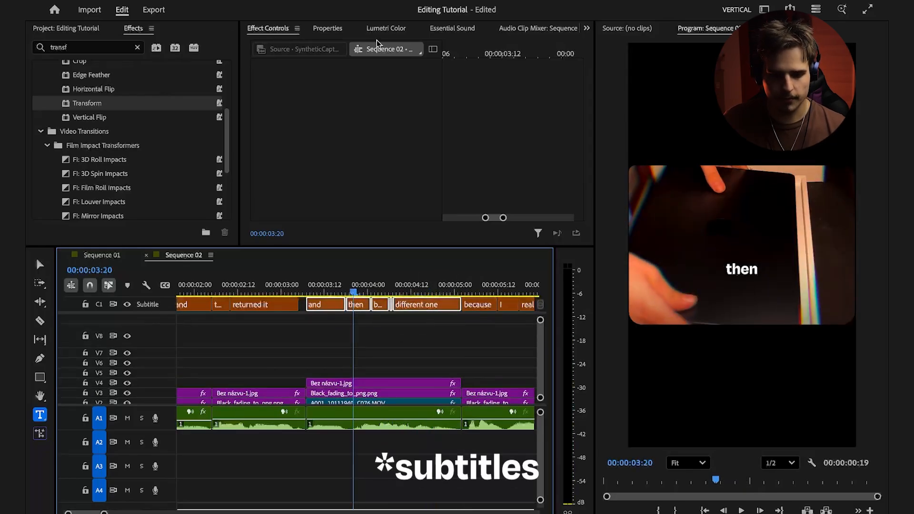
click(339, 30)
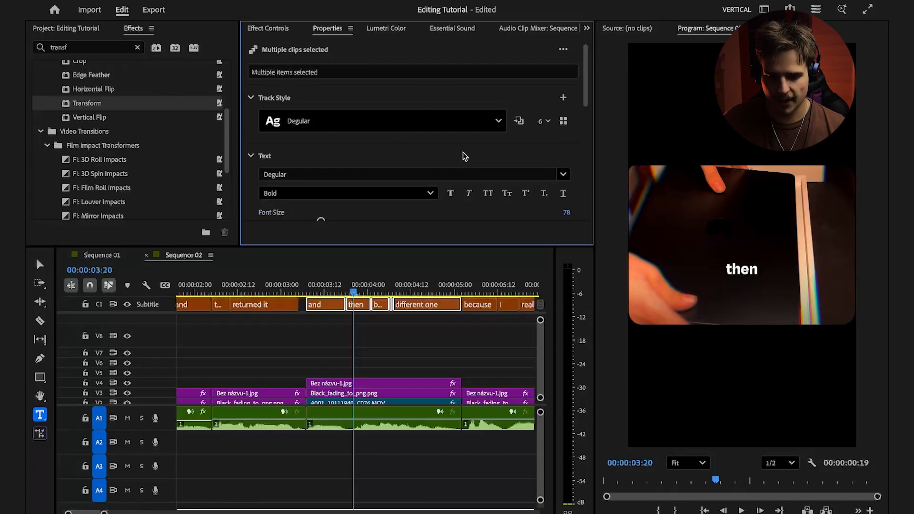
scroll(490, 126, down, 3)
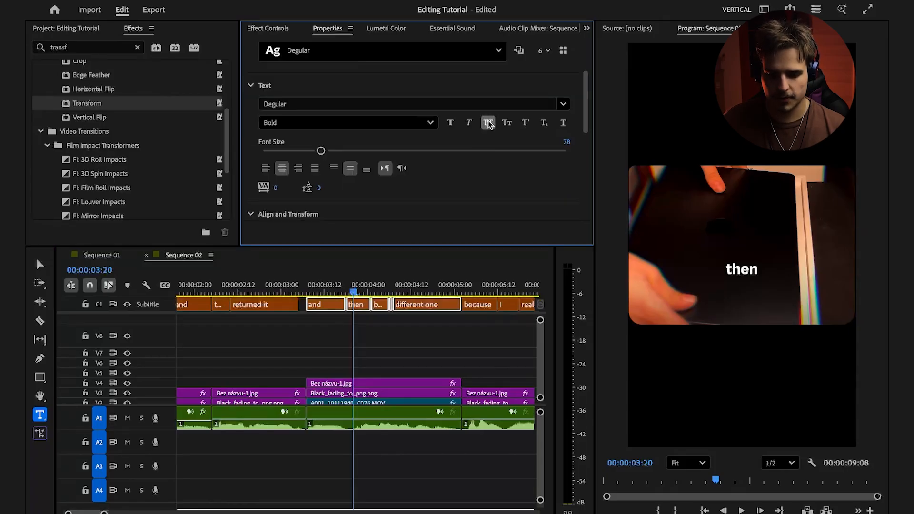
click(488, 123)
scroll(488, 122, down, 1)
click(290, 214)
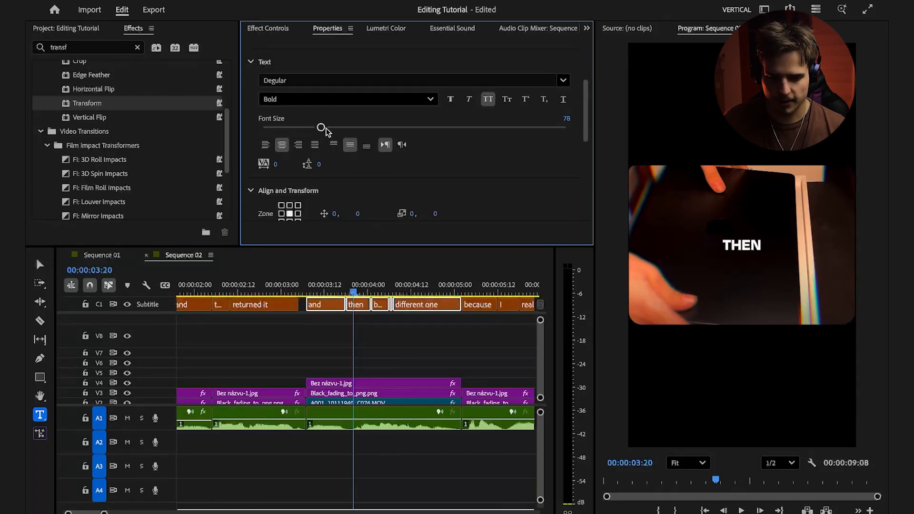
drag(346, 129, 368, 128)
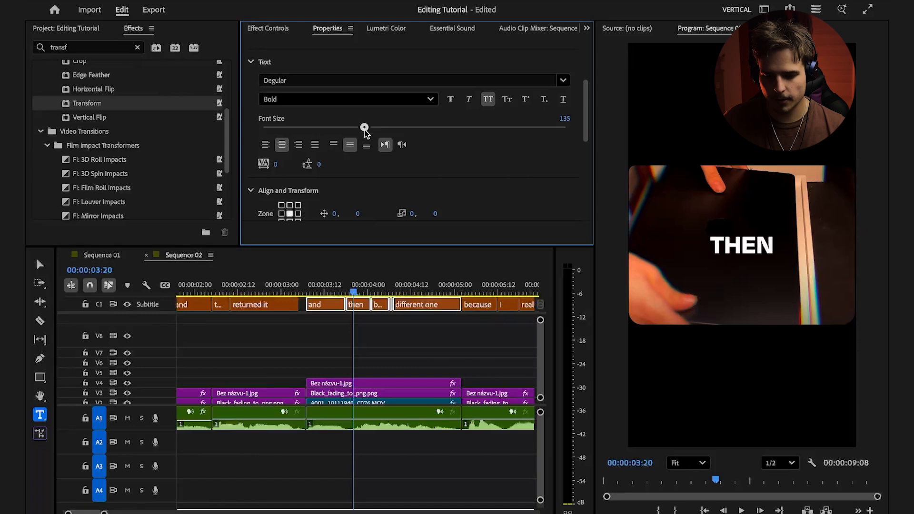
scroll(410, 143, down, 2)
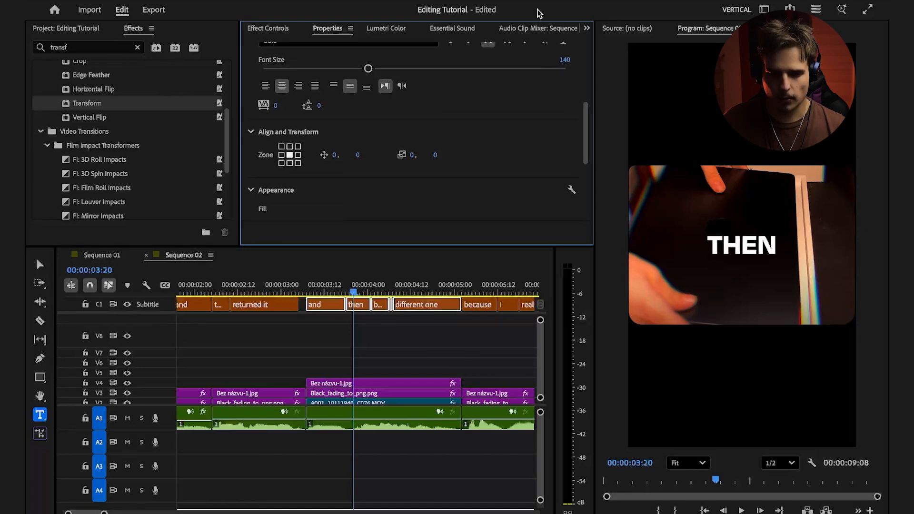
Step: Upgrade the selected laptop close-up captions to graphics and play them back
click(350, 3)
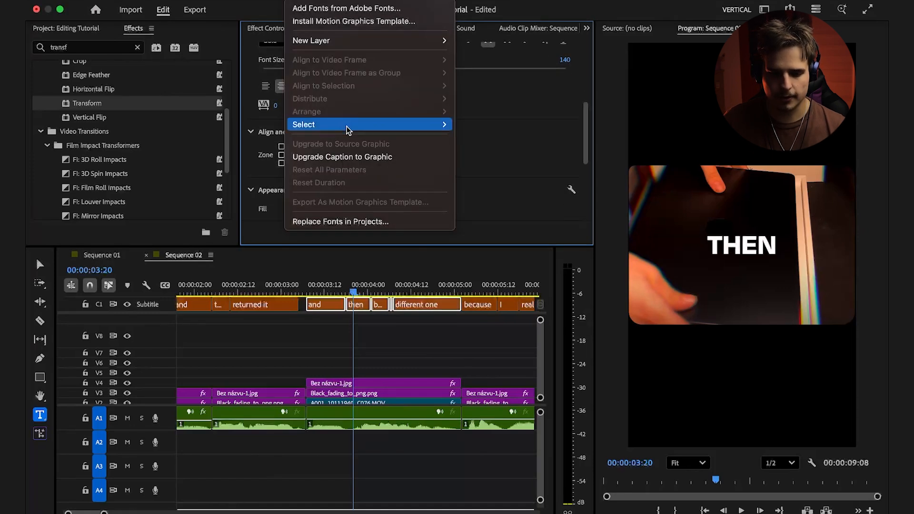
click(340, 158)
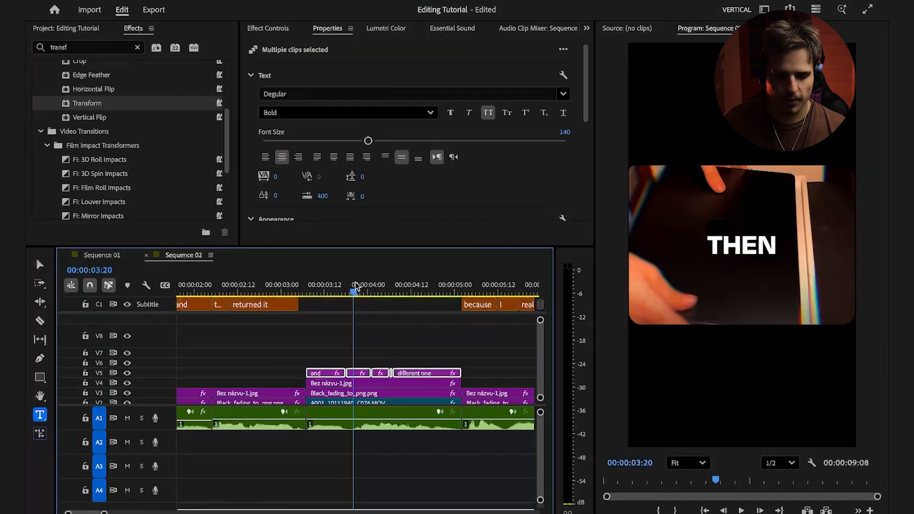
key(Left)
key(Left)
key(Left)
key(Left)
key(Left)
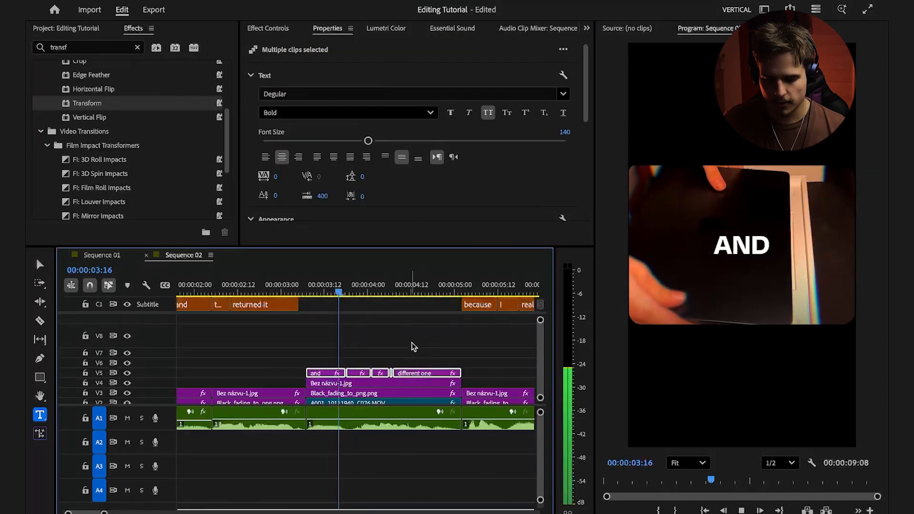
key(space)
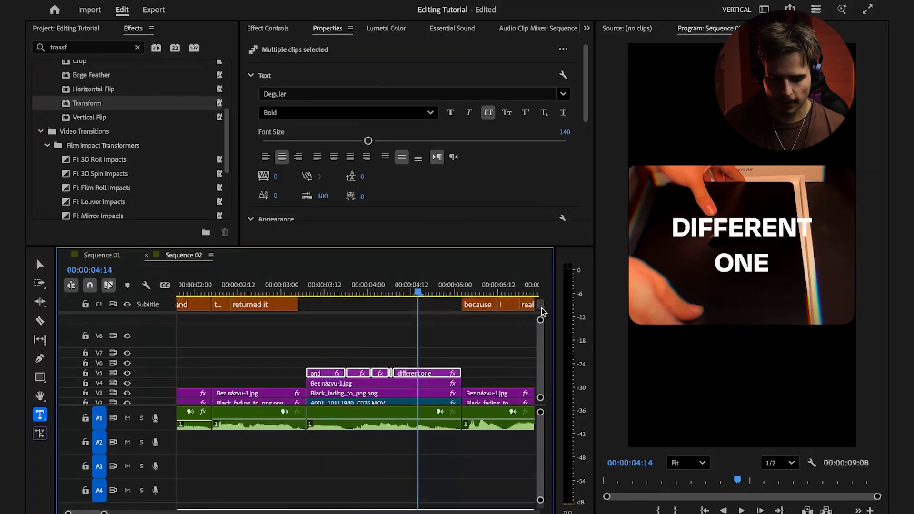
Step: Split the "different one" graphic into two clips and delete the word "one" from the first
scroll(476, 334, up, 2)
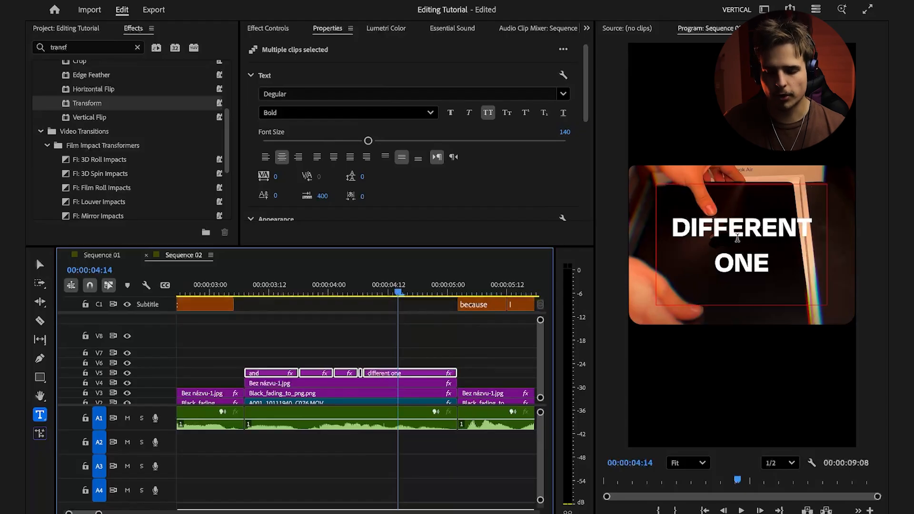
scroll(428, 341, up, 2)
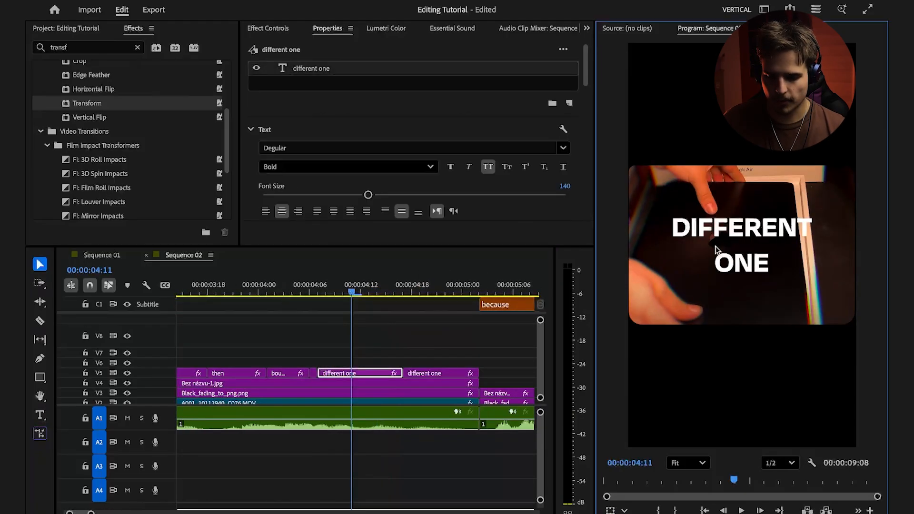
double_click(717, 250)
click(775, 261)
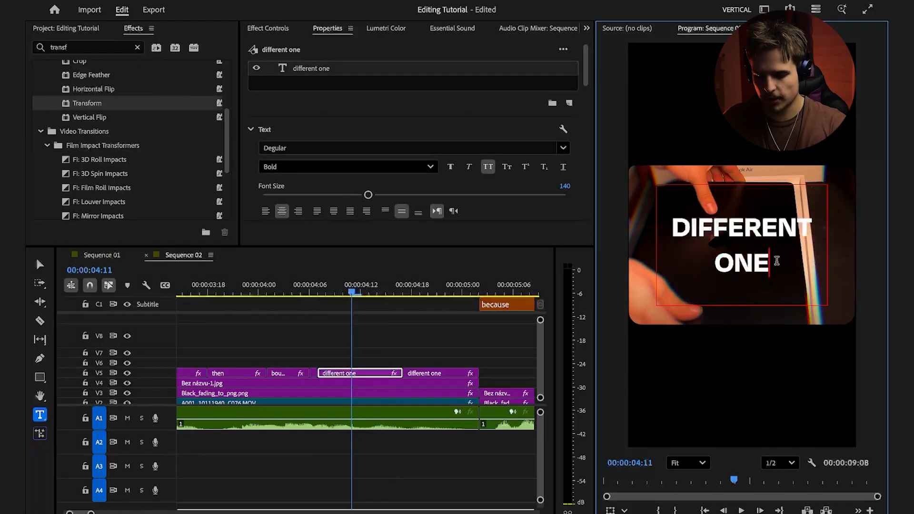
key(BackSpace)
key(BackSpace)
key(BackSpace)
Step: Delete the word "different" from the second part of the split graphic so it reads "one"
drag(430, 289, 453, 352)
click(453, 373)
click(761, 230)
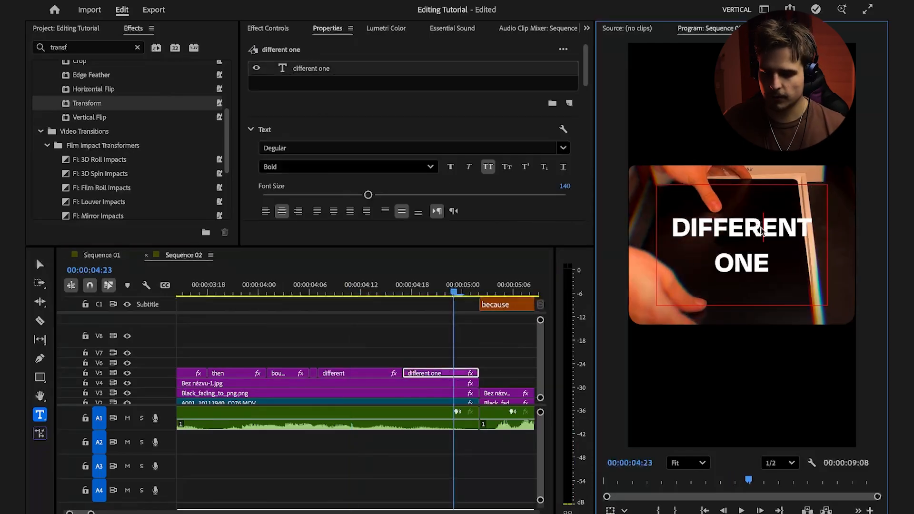
double_click(761, 228)
key(BackSpace)
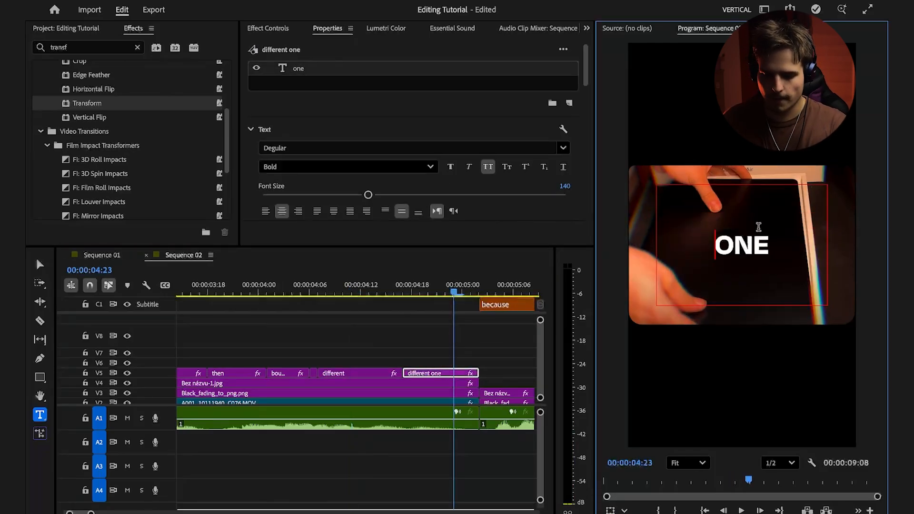
Step: Change the "bought" graphic to the Old English Five font without all caps, with only its first letter capitalized
drag(447, 290, 412, 289)
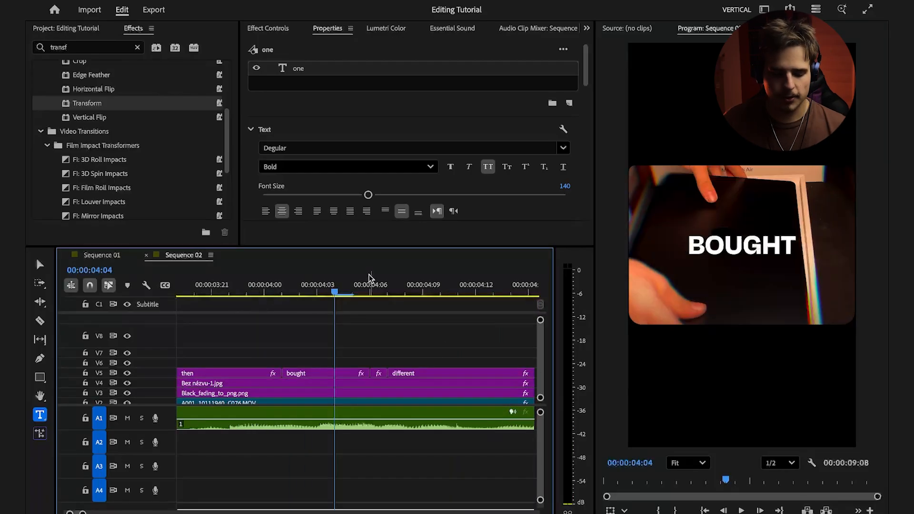
scroll(360, 305, down, 7)
scroll(256, 324, up, 2)
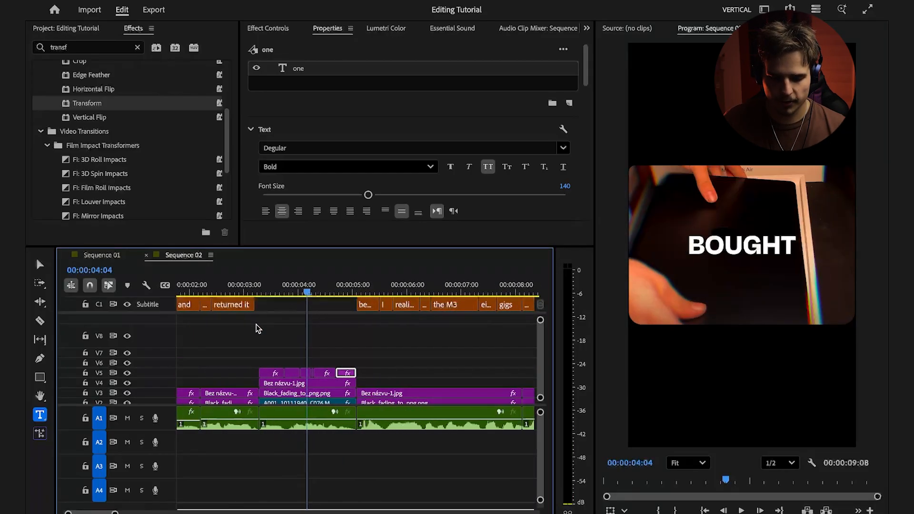
scroll(300, 322, up, 2)
click(734, 256)
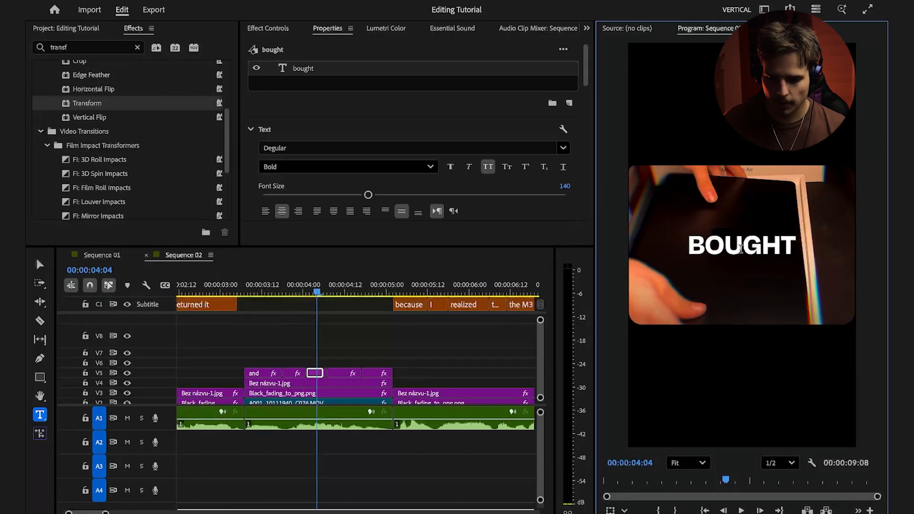
double_click(735, 255)
click(351, 149)
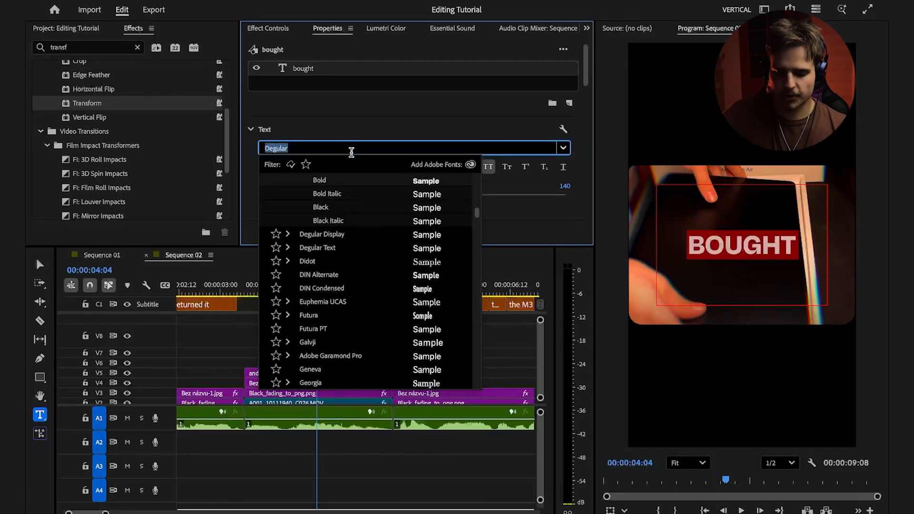
text(old en)
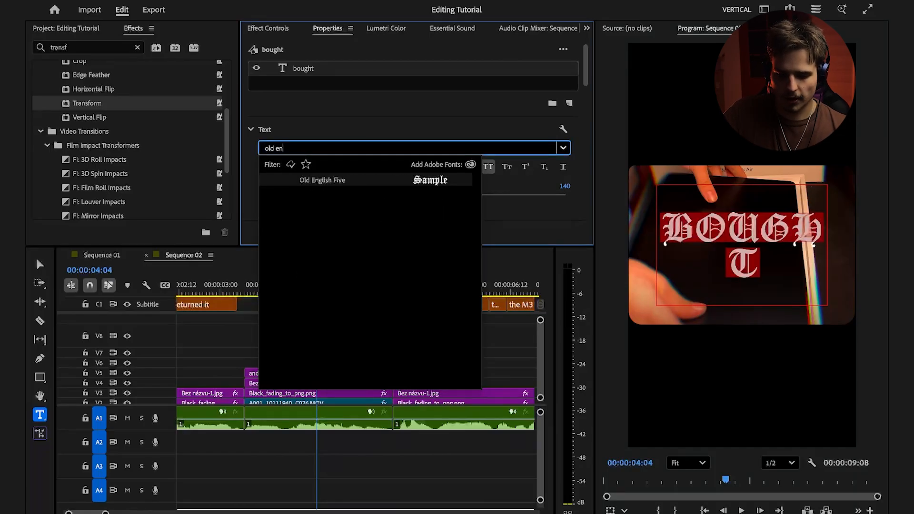
key(Return)
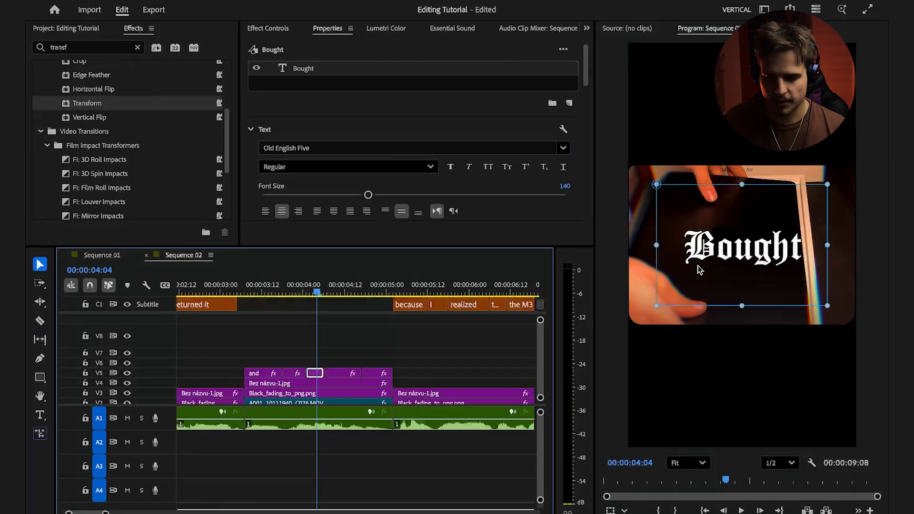
Step: Change the "one" graphic to the Old English Five font, turn off all caps, and capitalize its first letter
drag(325, 287, 372, 299)
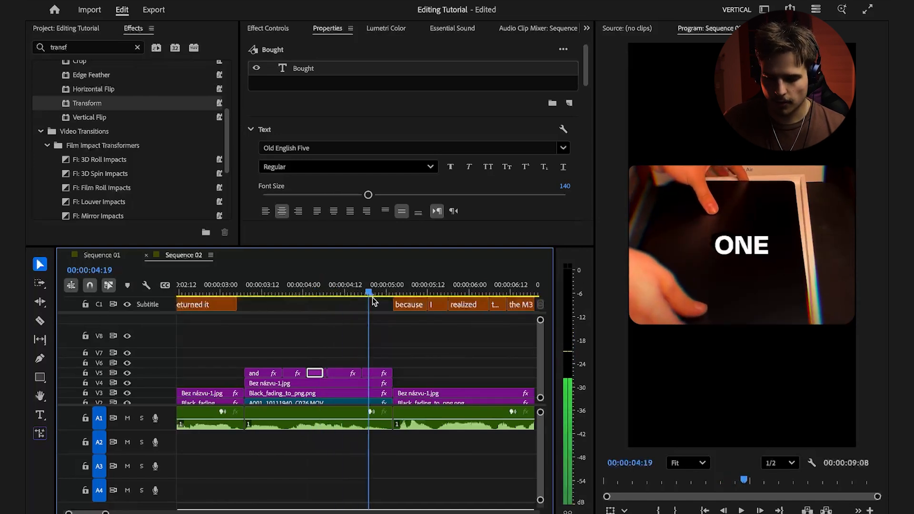
double_click(767, 248)
click(335, 148)
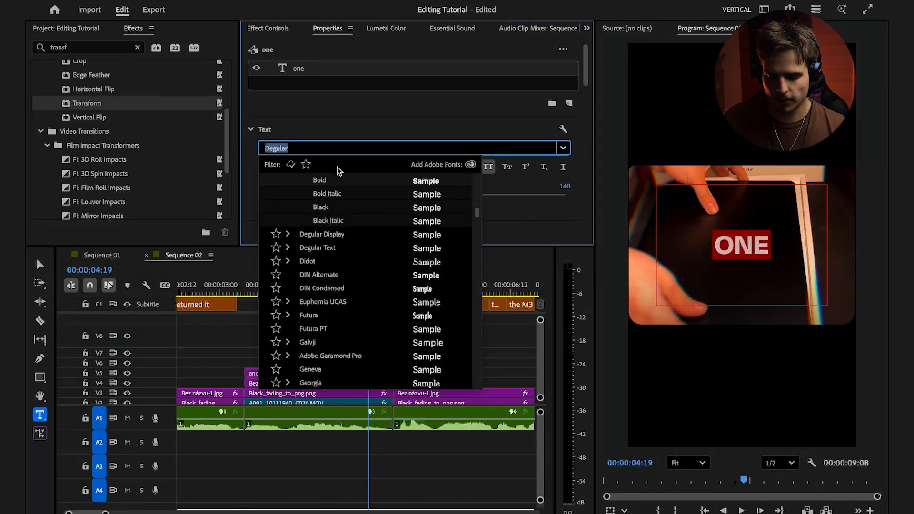
text(old e)
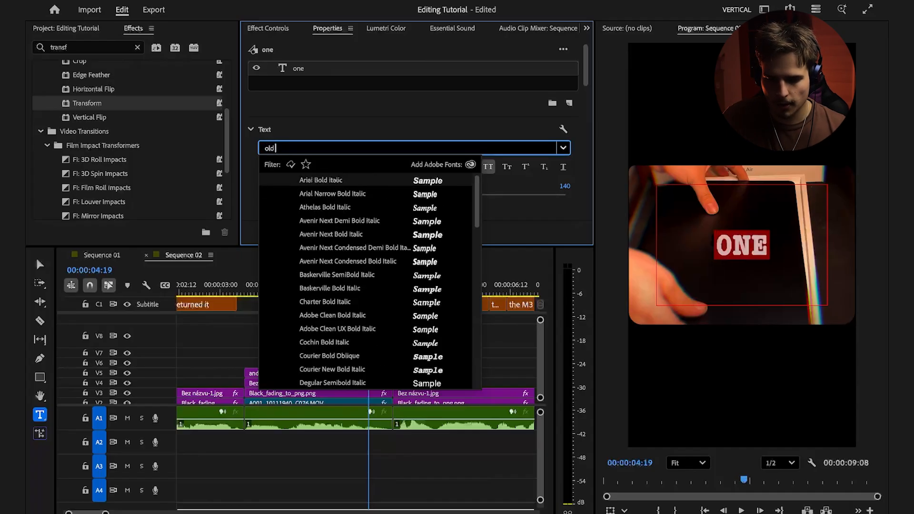
click(342, 182)
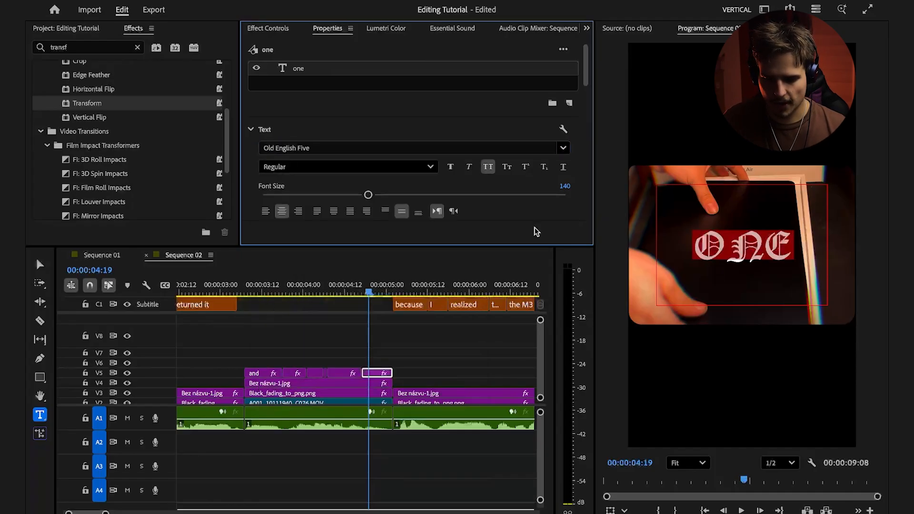
click(485, 171)
click(670, 235)
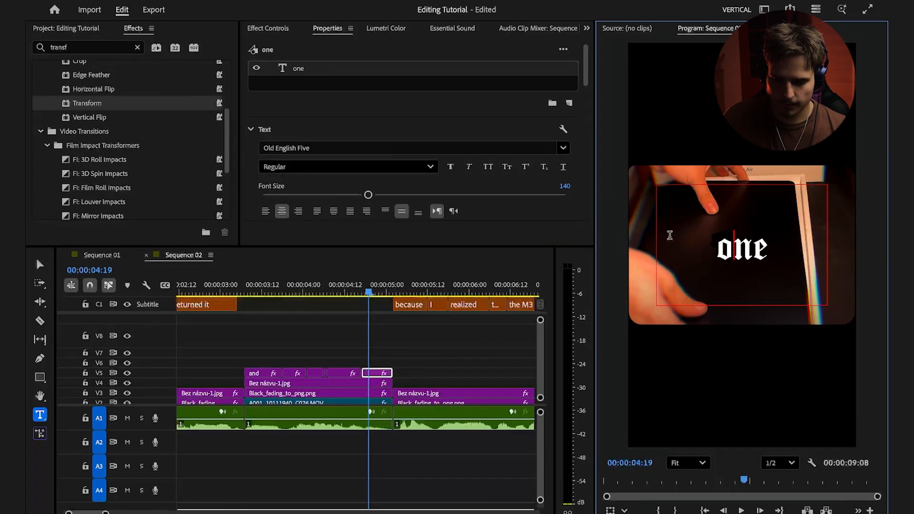
text(O)
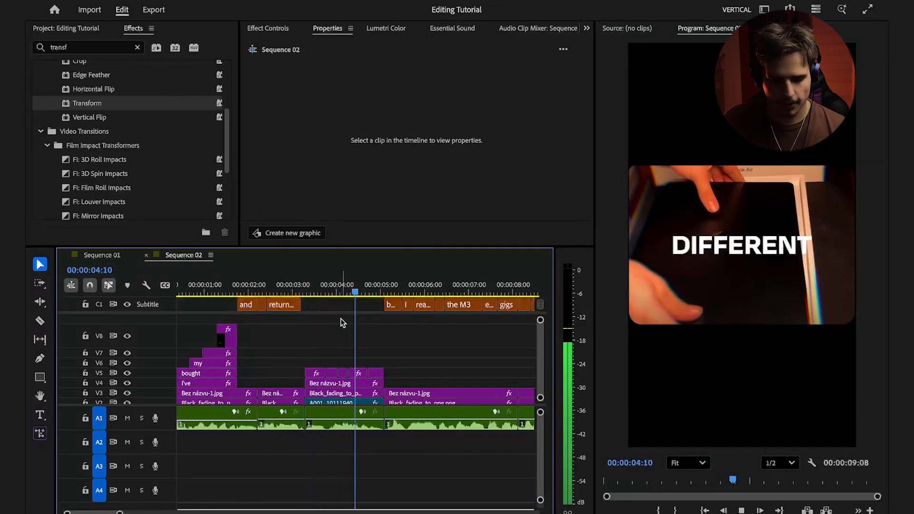
Step: Apply the Smooth Slide Up Subtitles preset to all the word graphics above the laptop close-up
click(341, 292)
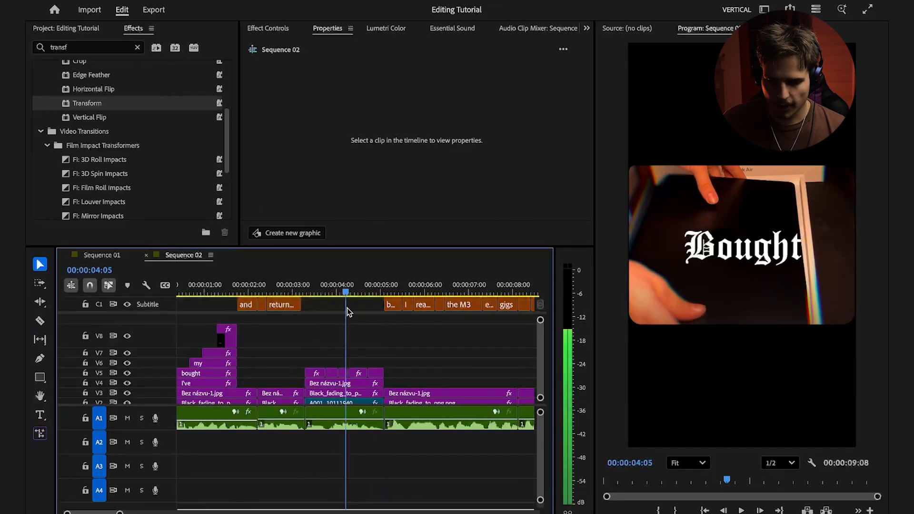
drag(342, 311, 338, 313)
scroll(333, 346, up, 5)
scroll(333, 346, down, 2)
drag(279, 352, 463, 376)
scroll(133, 61, up, 2)
click(137, 47)
click(113, 48)
text(smo)
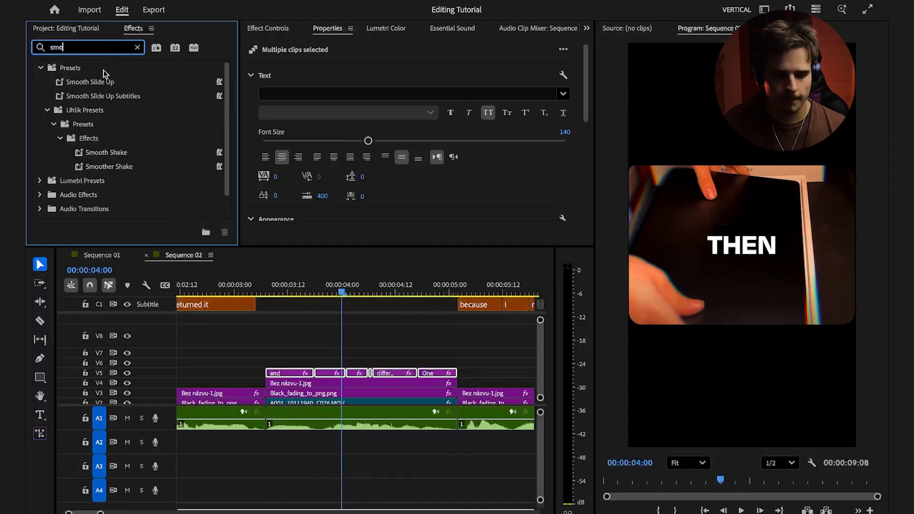
click(115, 97)
drag(360, 365, 357, 374)
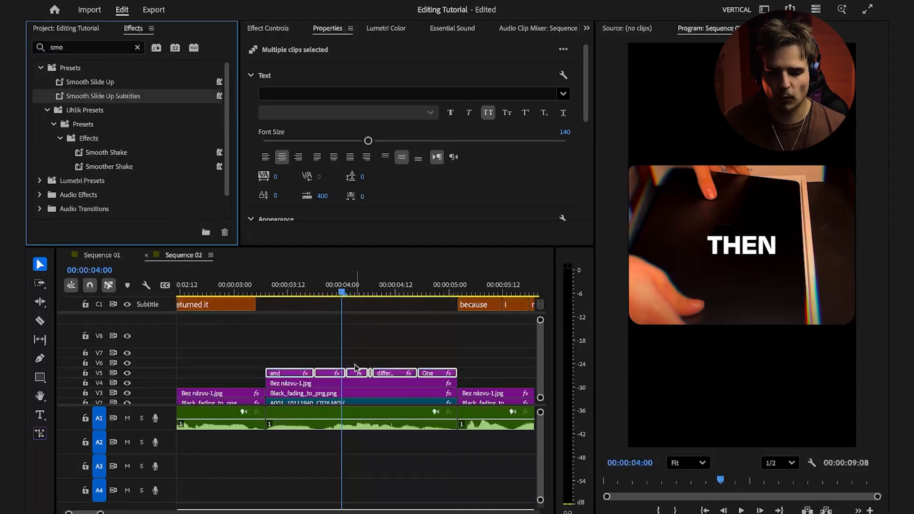
Step: Save the project and play through the animated word graphics over the laptop close-up
drag(347, 290, 275, 291)
key(ctrl+s)
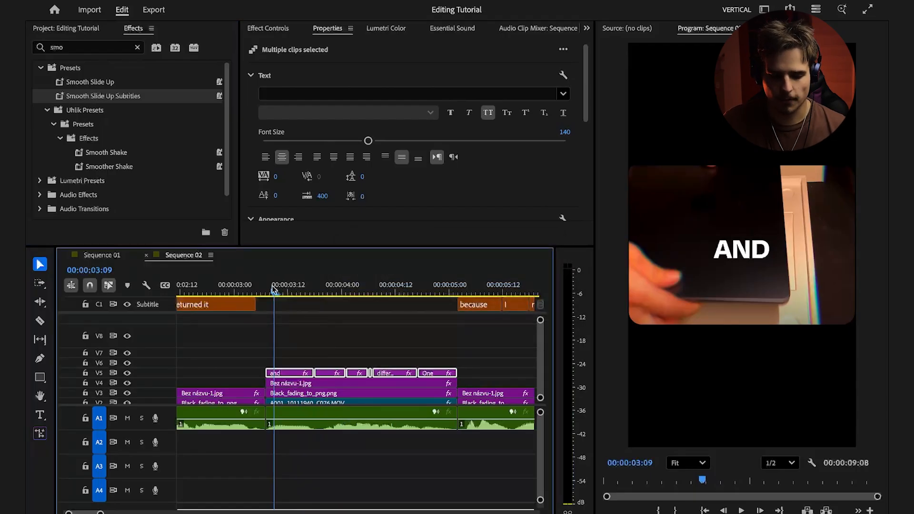
drag(275, 287, 265, 292)
key(space)
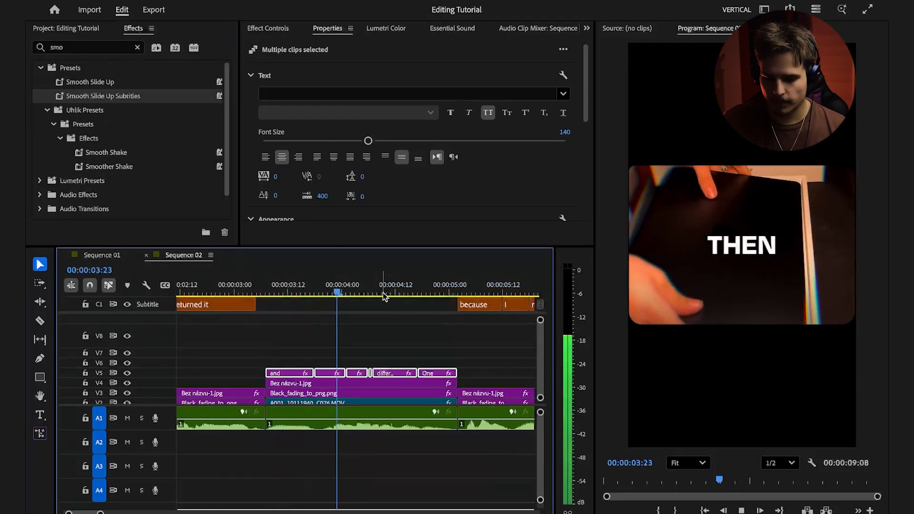
drag(439, 291, 310, 291)
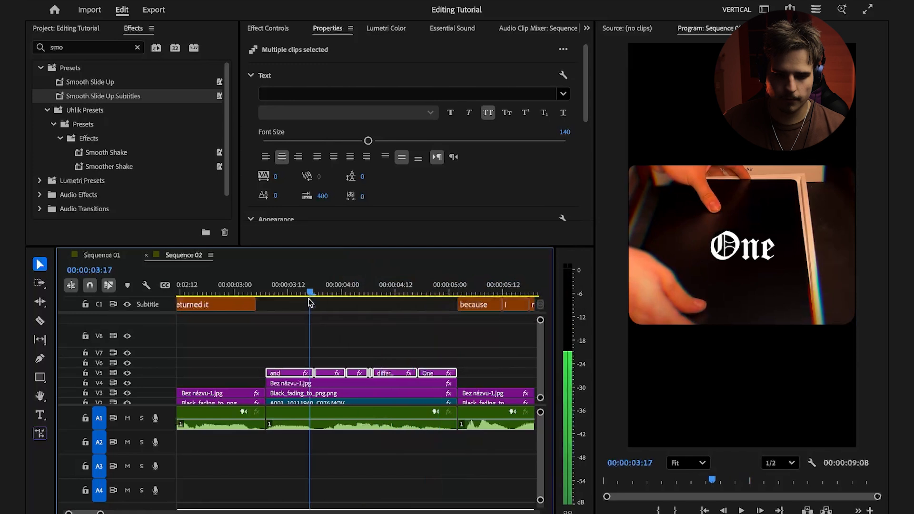
Step: Nudge the second Opacity keyframe in the "and" graphic's slide-up Transform effect slightly forward in time and save the project
click(271, 30)
click(314, 350)
click(293, 373)
scroll(500, 155, down, 5)
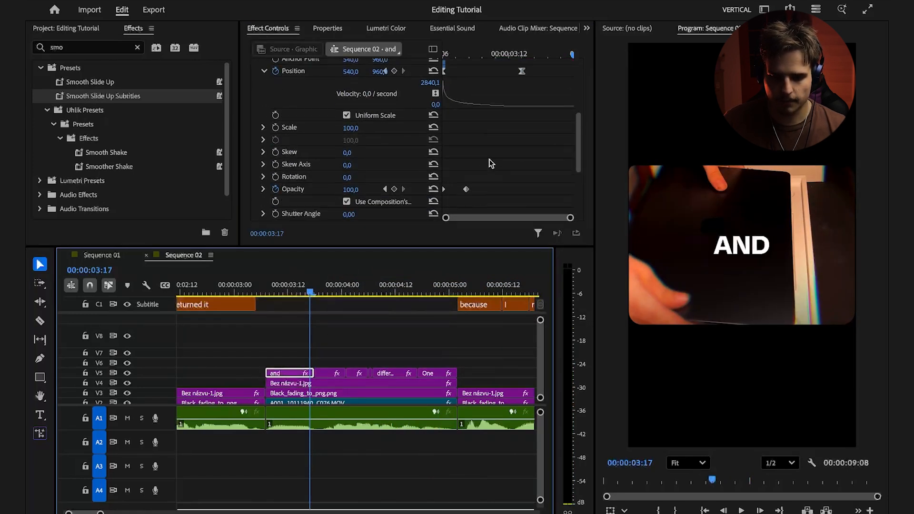
scroll(543, 88, up, 1)
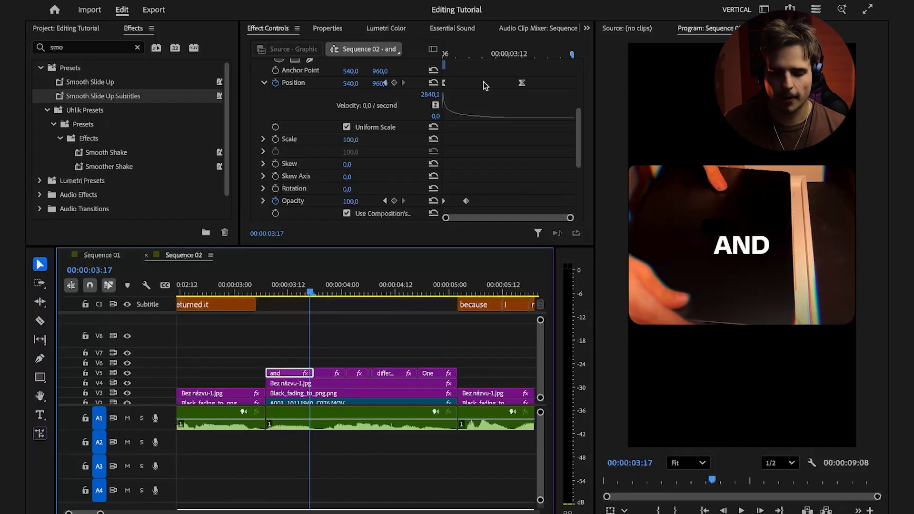
scroll(473, 190, down, 1)
click(469, 190)
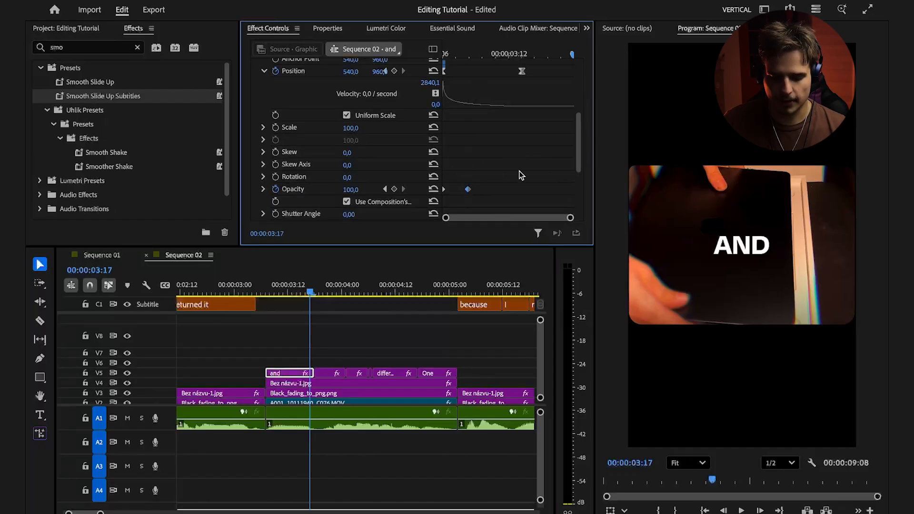
scroll(526, 167, up, 2)
key(ctrl+s)
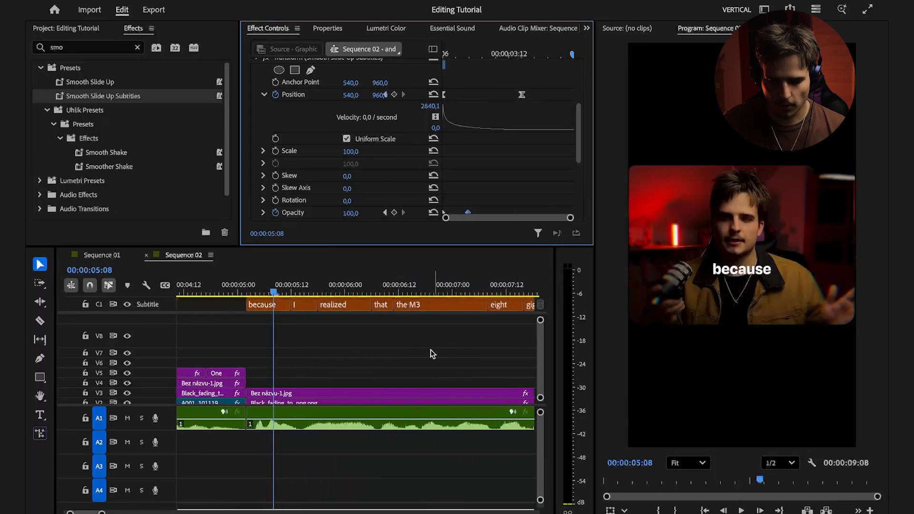
Step: Play the sequence from its beginning through the laptop close-up to review the edit
scroll(390, 358, down, 5)
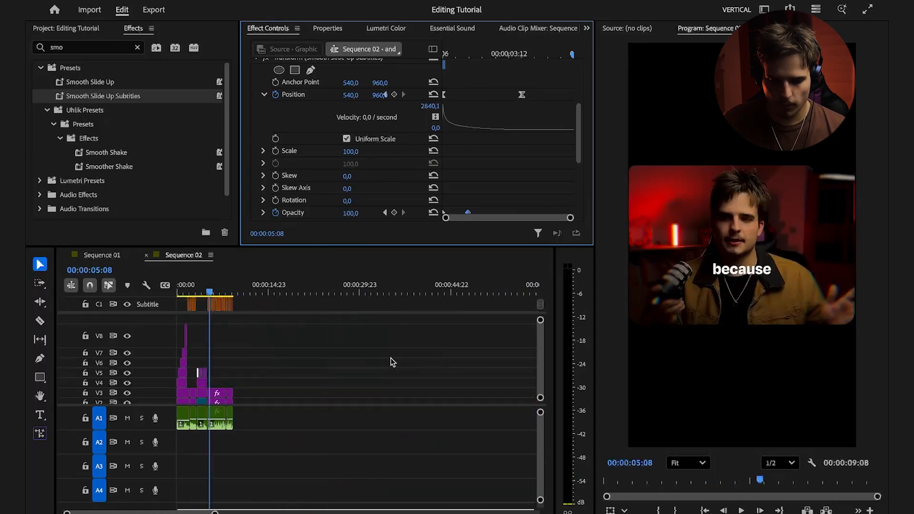
scroll(220, 357, up, 6)
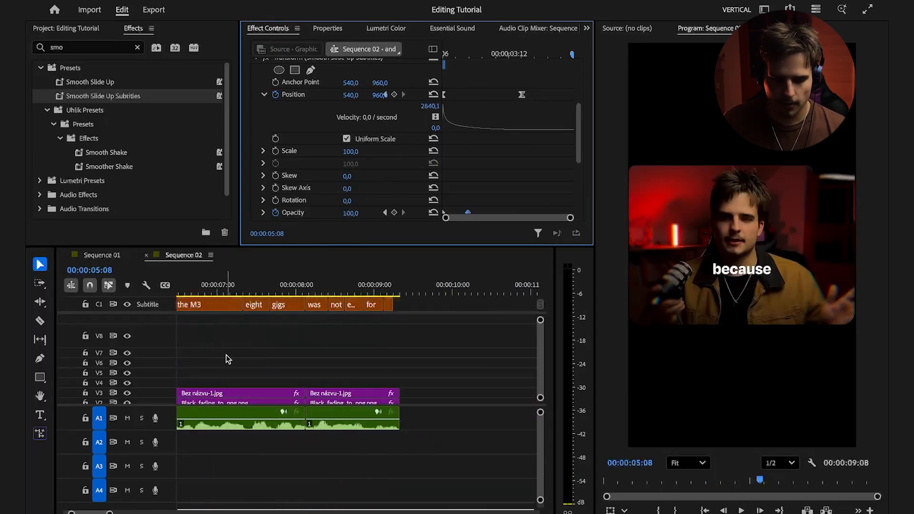
scroll(229, 360, left, 7)
scroll(269, 368, down, 3)
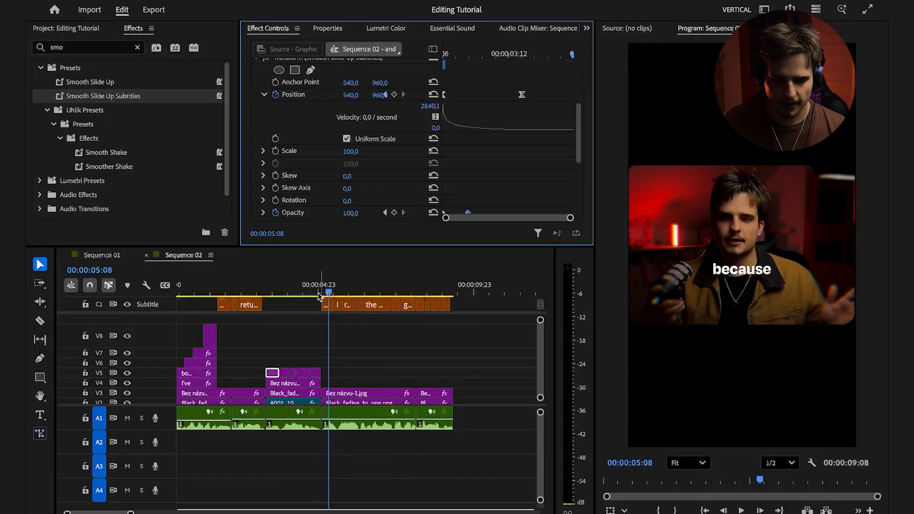
drag(319, 296, 182, 296)
key(space)
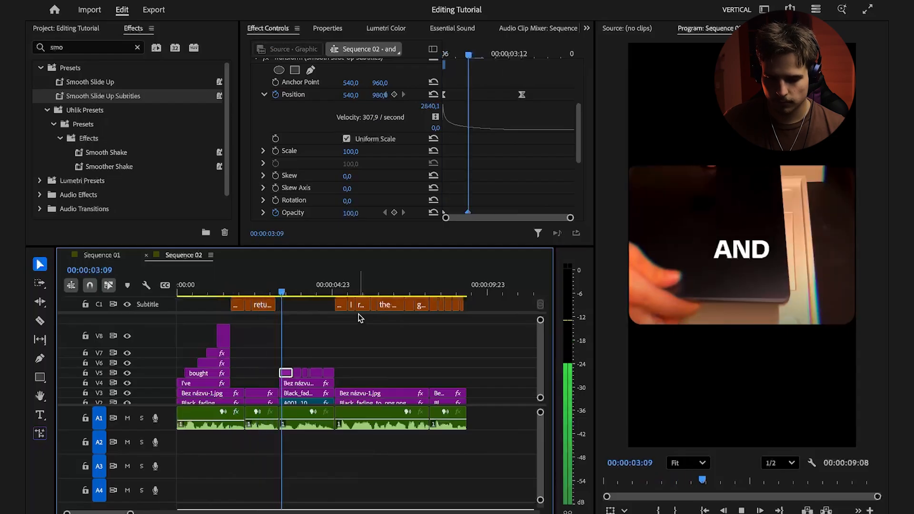
key(space)
Step: Convert the captions "the M3", "eight" and "gigs" into graphics
click(359, 292)
key(=)
key(=)
drag(354, 290, 401, 320)
scroll(424, 343, down, 1)
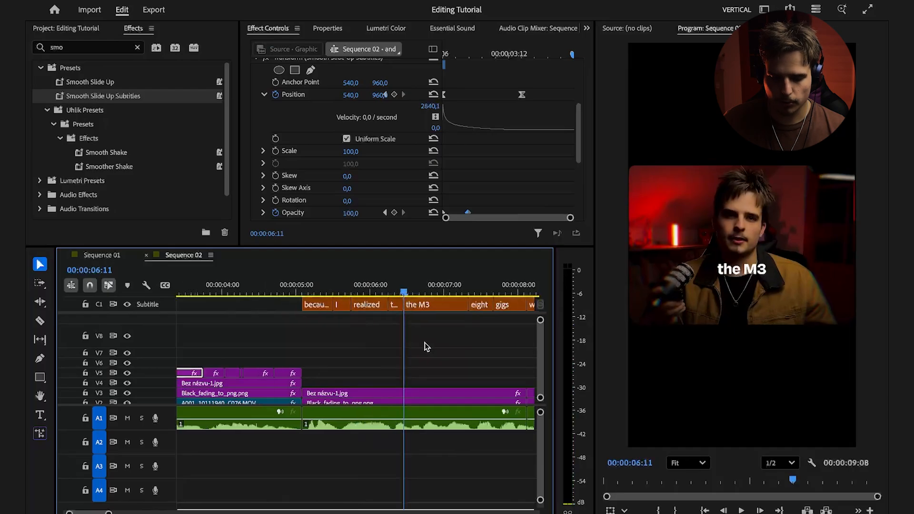
scroll(535, 341, up, 2)
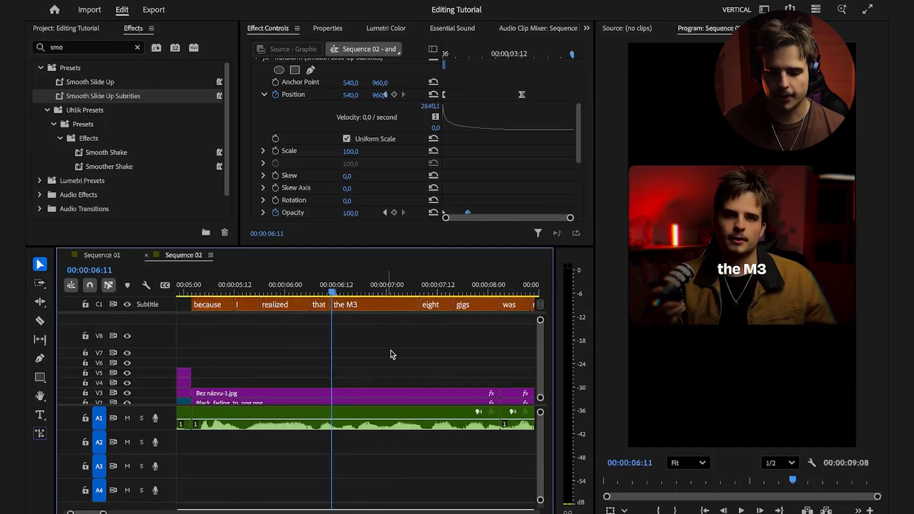
drag(103, 512, 109, 512)
click(398, 331)
drag(384, 329, 463, 309)
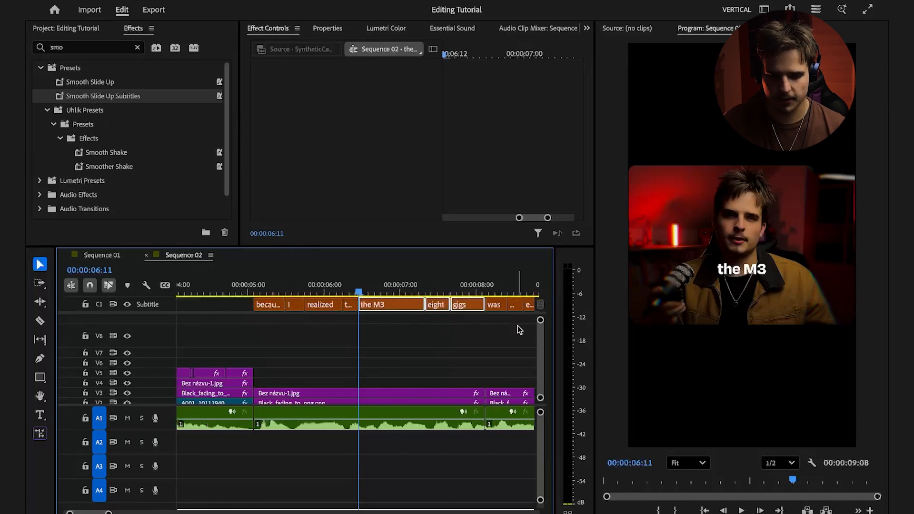
click(337, 0)
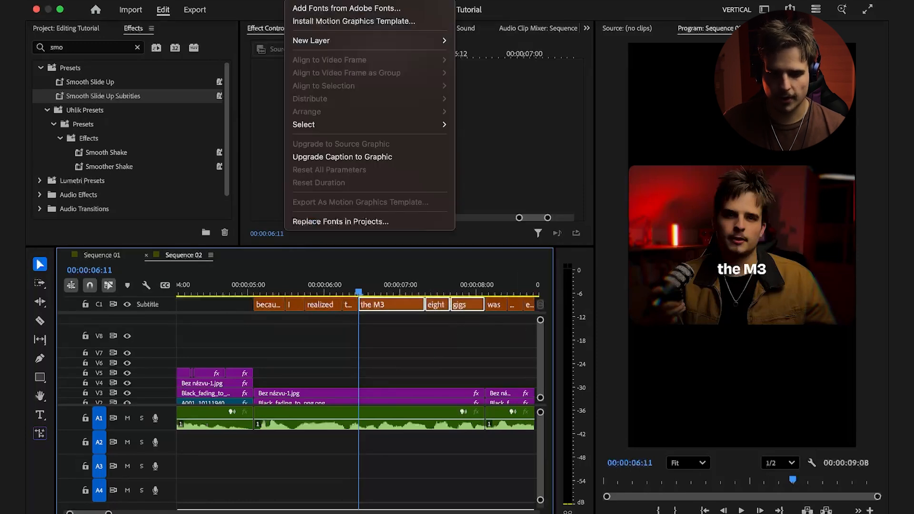
click(361, 158)
Step: Stack "the M3", "eight" and "gigs" on V4, V5 and V6 and extend the shorter ones to the end of the talking-head clip
drag(434, 383, 471, 365)
drag(424, 383, 484, 383)
drag(452, 374, 484, 374)
scroll(396, 347, down, 2)
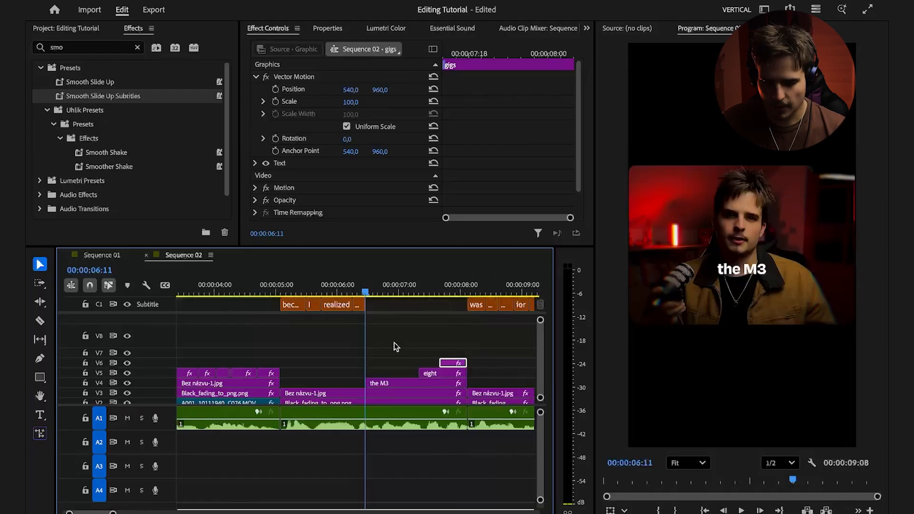
scroll(412, 353, up, 3)
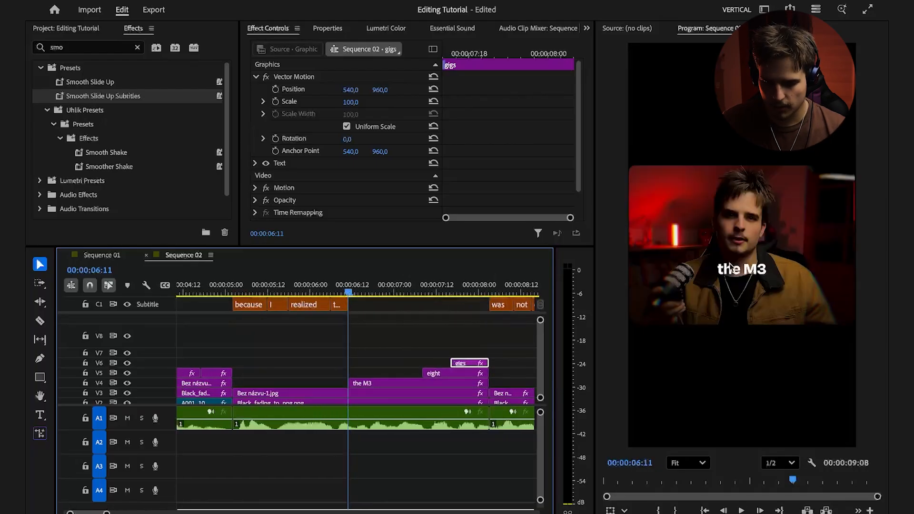
Step: Move the "the M3" text slightly lower in the frame and place the "eight" text beneath it
key(space)
click(755, 271)
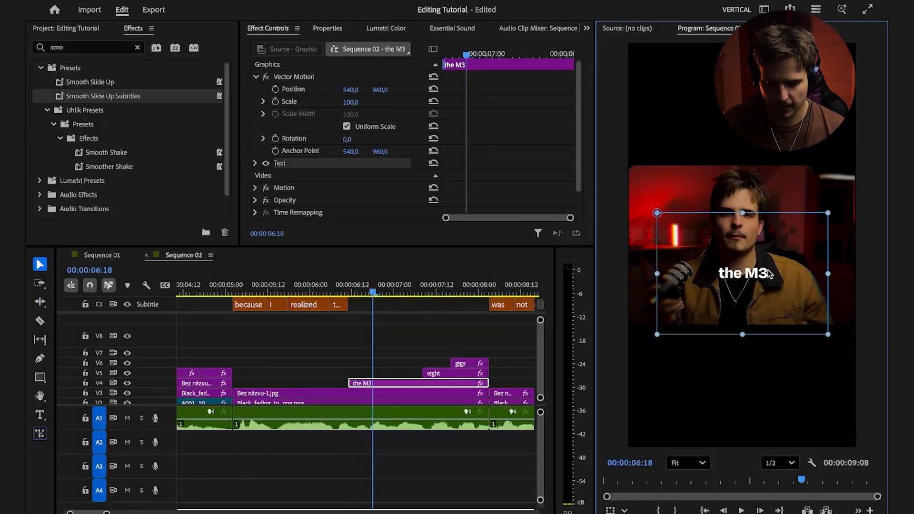
key(space)
key(space)
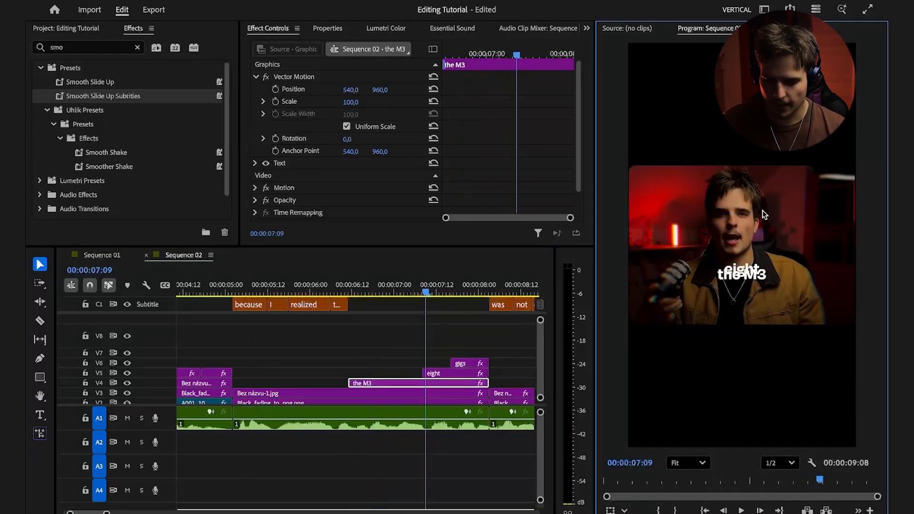
click(753, 261)
drag(753, 261, 731, 296)
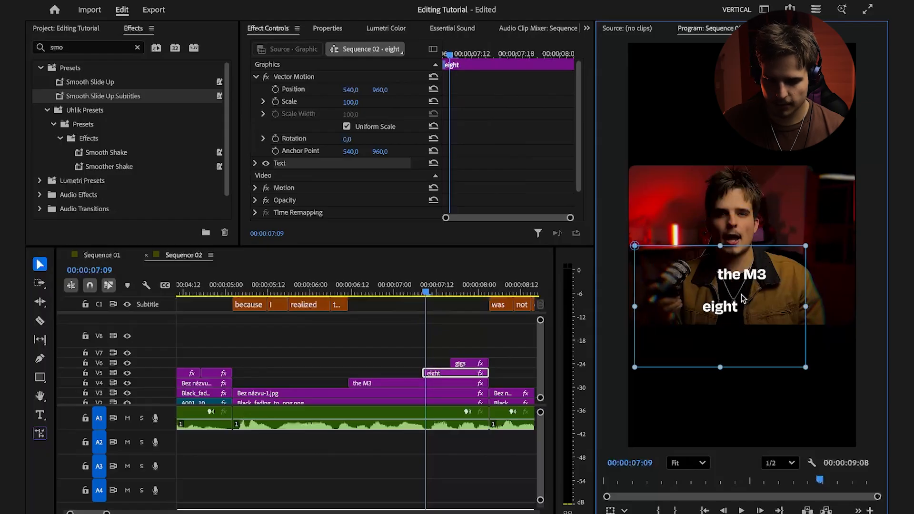
Step: Replace the text "eight" with "8", set it close beneath the start of "the M3", and save the project
key(t)
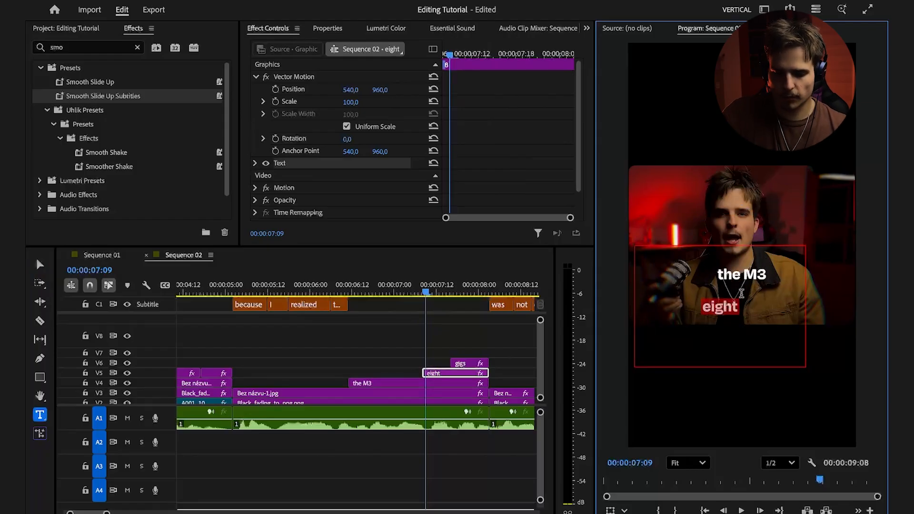
text(8)
click(40, 265)
scroll(721, 292, up, 4)
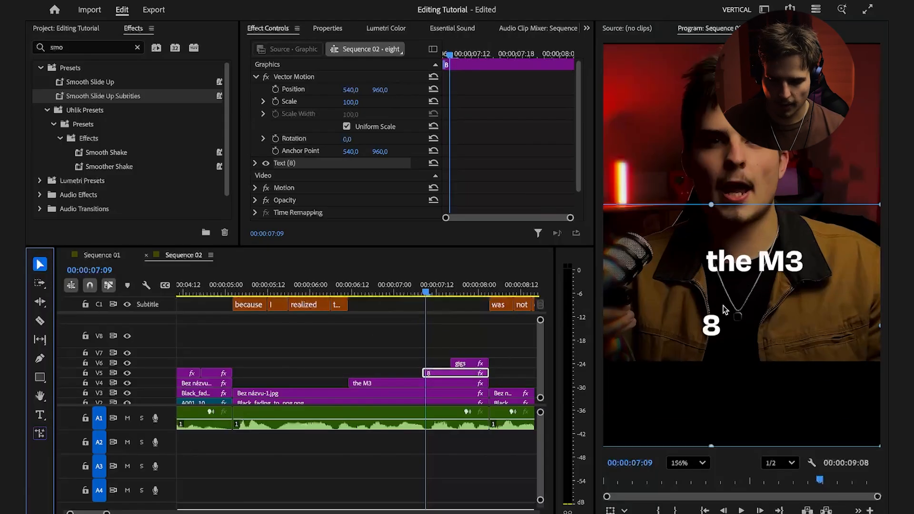
drag(720, 287, 718, 281)
key(super+s)
Step: Capitalize the "gigs" text to "Gigs" and place it beside the 8, beneath "the M3"
drag(427, 292, 454, 303)
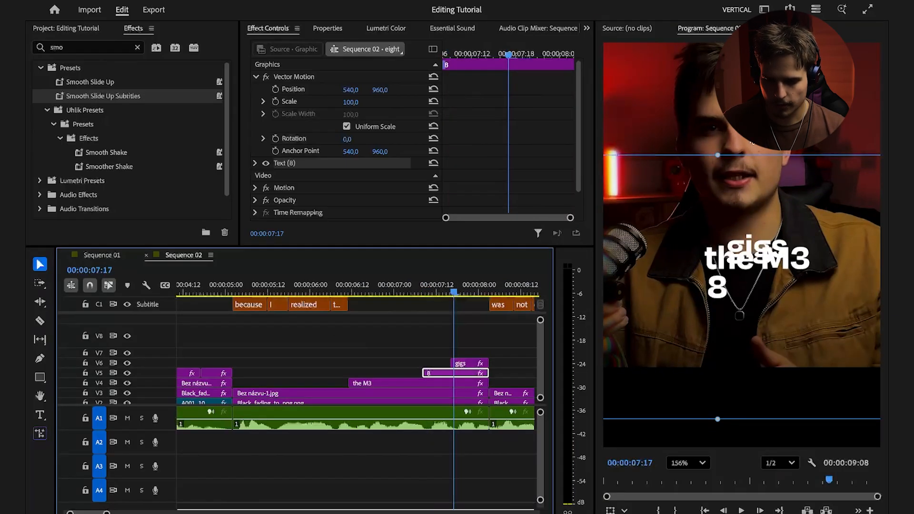
click(767, 247)
double_click(755, 248)
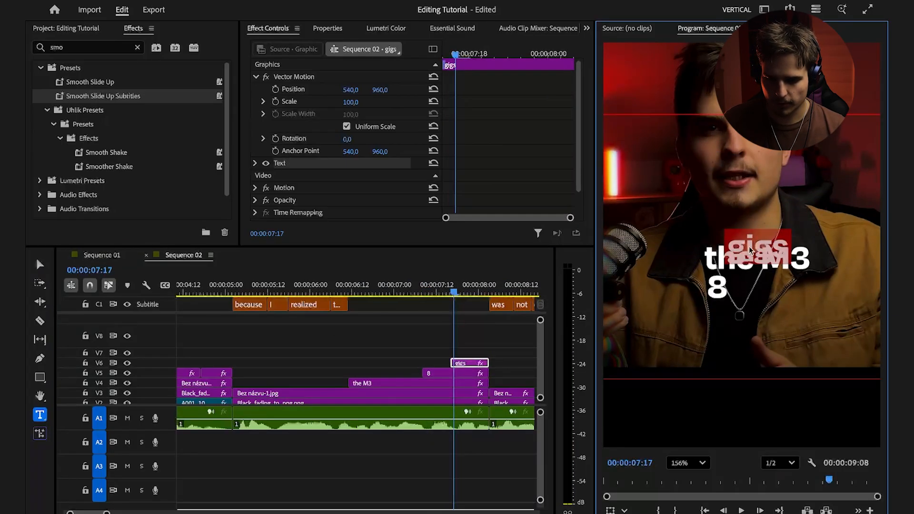
text(G)
click(39, 264)
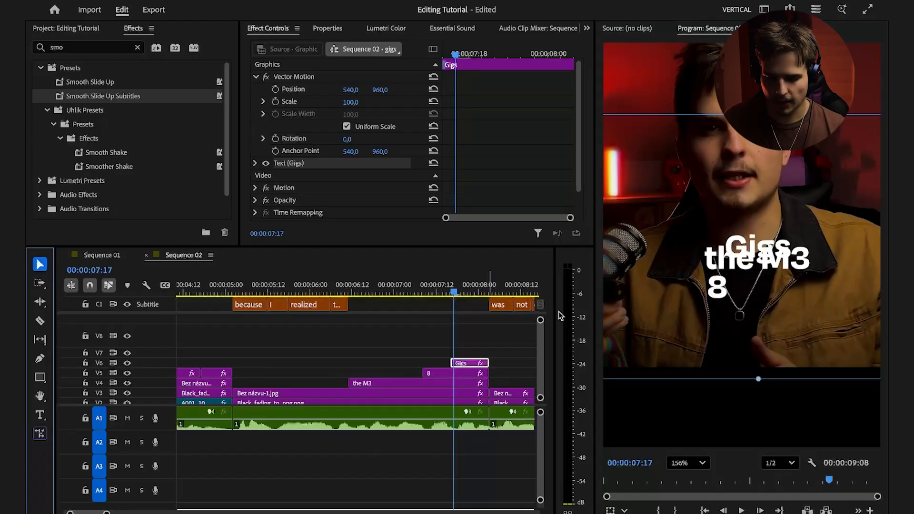
drag(723, 240, 737, 279)
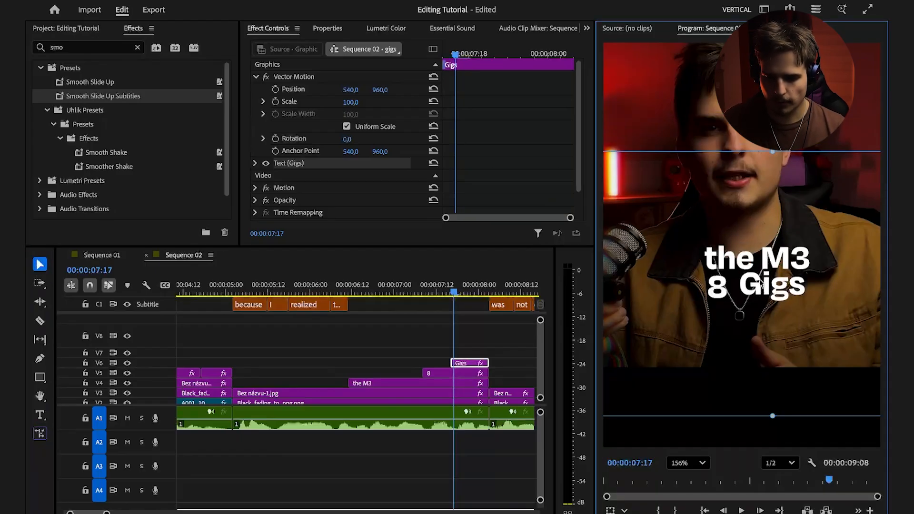
Step: Change the "Gigs" text to the Old English Five font and reposition it tightly beside the 8
key(t)
click(256, 163)
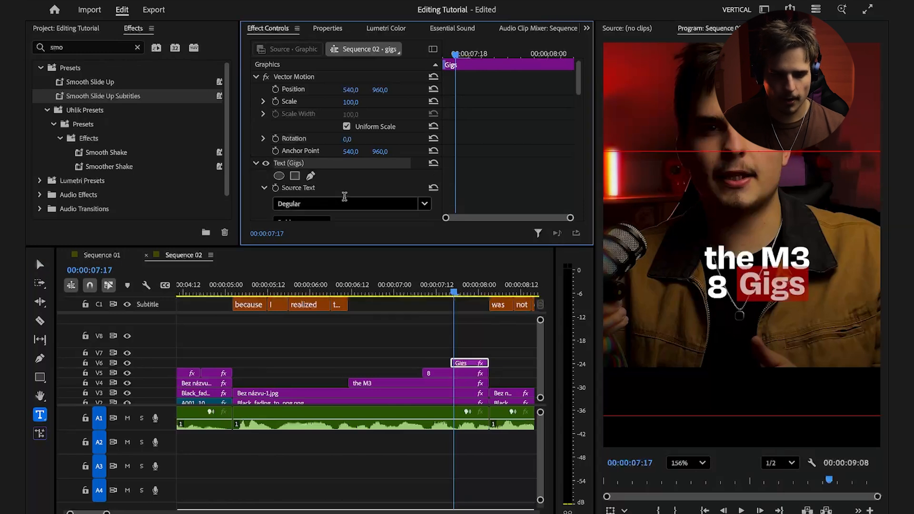
click(344, 200)
text(old e)
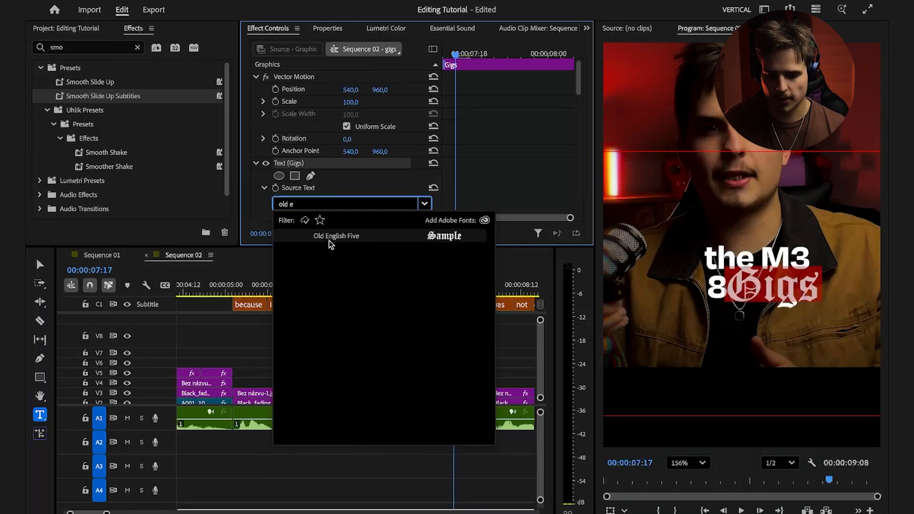
click(331, 237)
key(v)
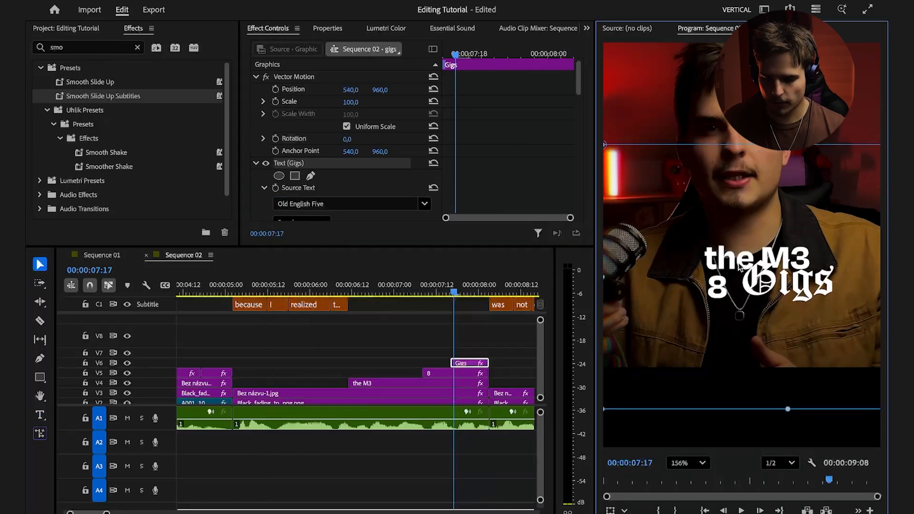
drag(735, 265, 736, 267)
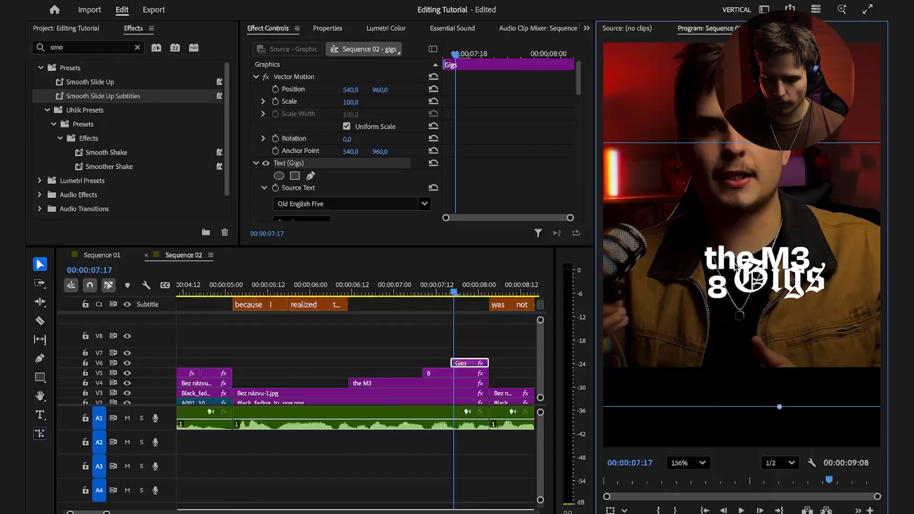
Step: Select the "8" graphic and nudge its text slightly up and closer to "Gigs"
click(433, 365)
click(713, 296)
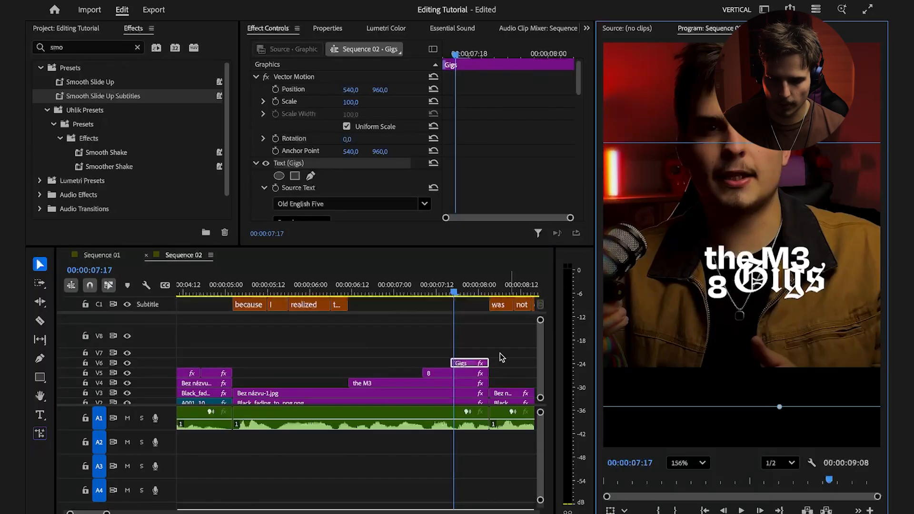
click(449, 374)
key(Left)
click(298, 162)
drag(743, 300, 747, 299)
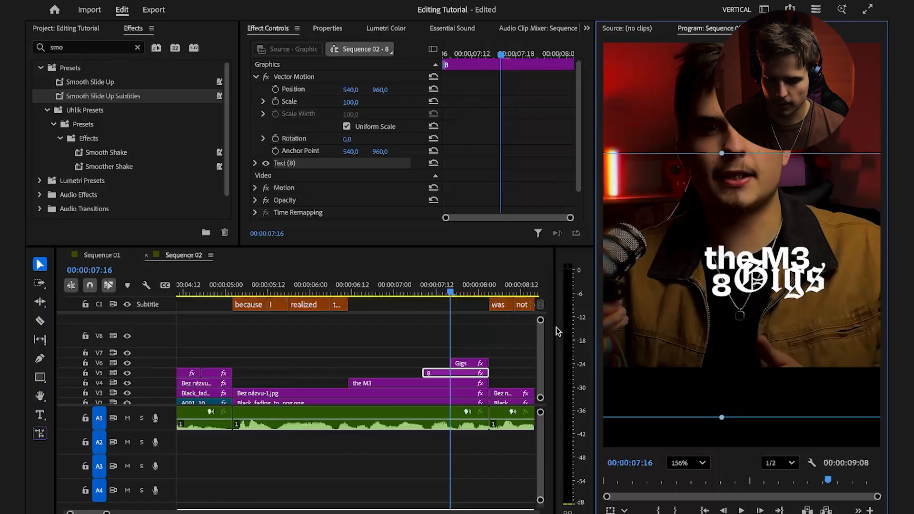
Step: Select the "Gigs" graphic, search the effects for "vr glow", and apply VR Glow to that clip
click(454, 290)
click(482, 353)
double_click(475, 363)
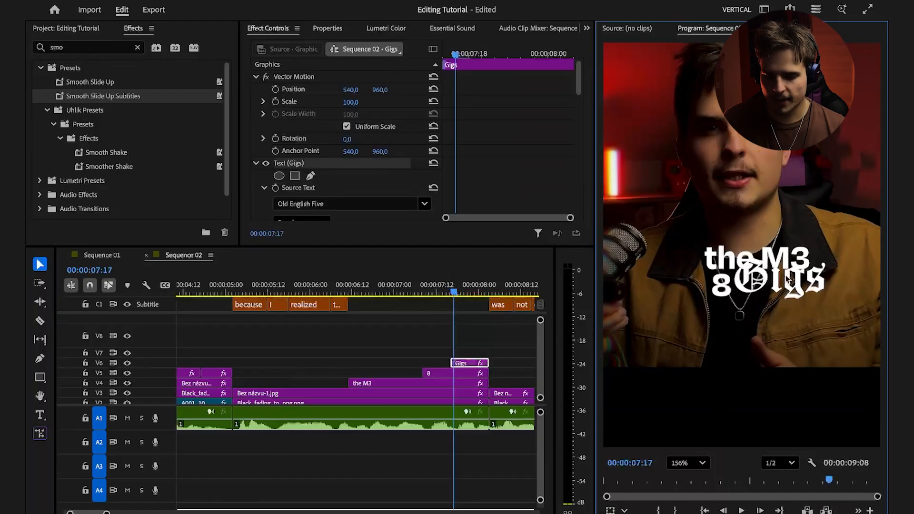
click(75, 49)
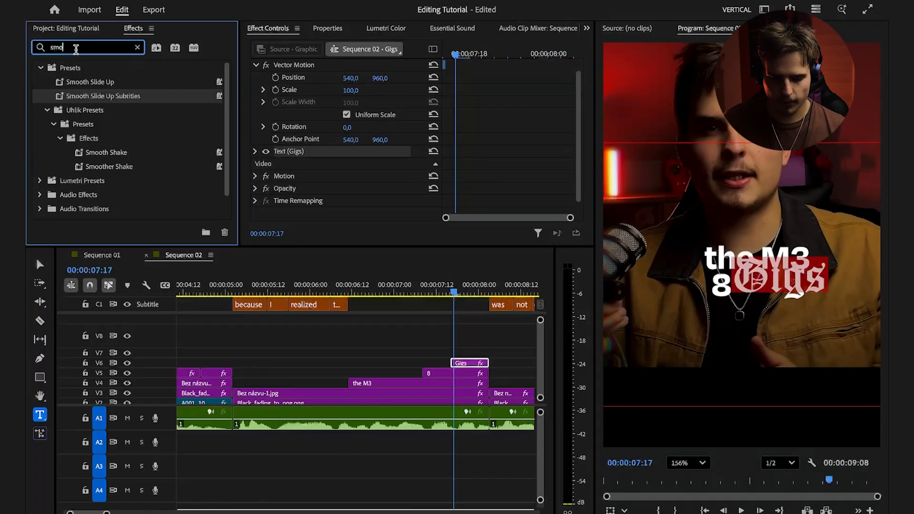
key(BackSpace)
key(BackSpace)
key(BackSpace)
text(vr)
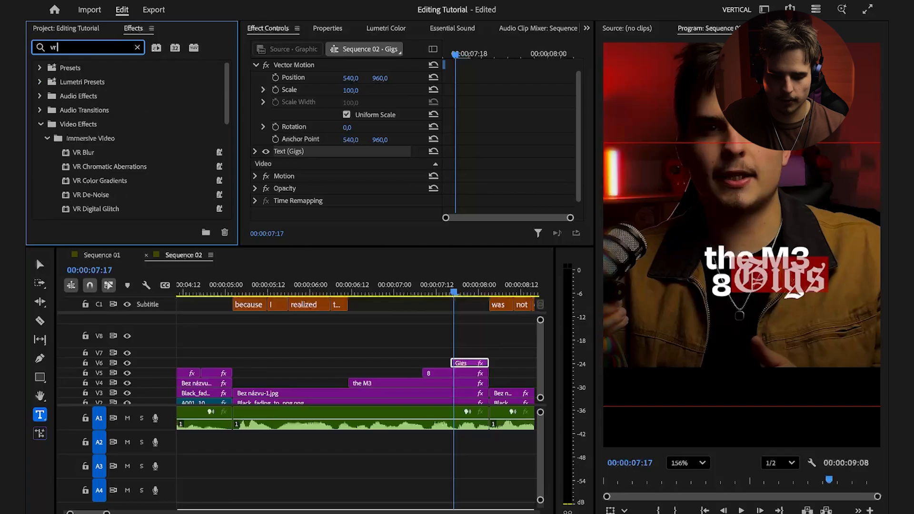
text( glow eff)
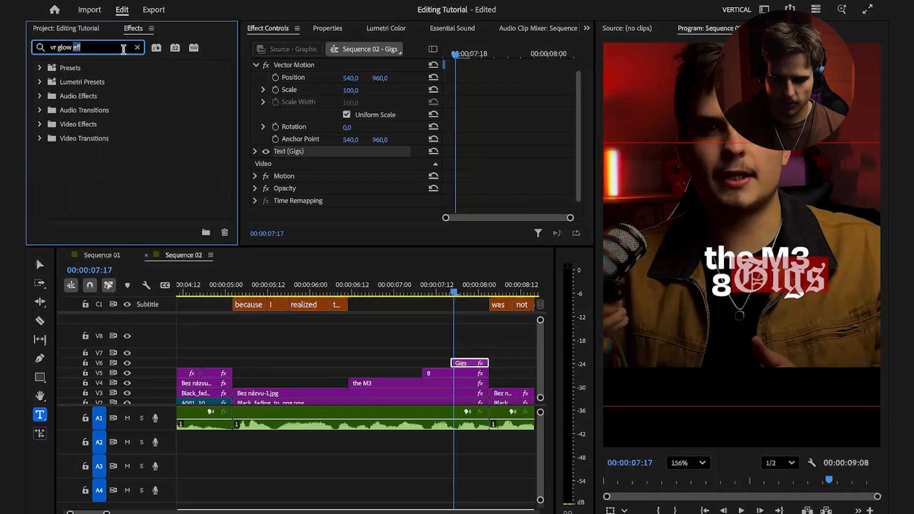
key(BackSpace)
key(BackSpace)
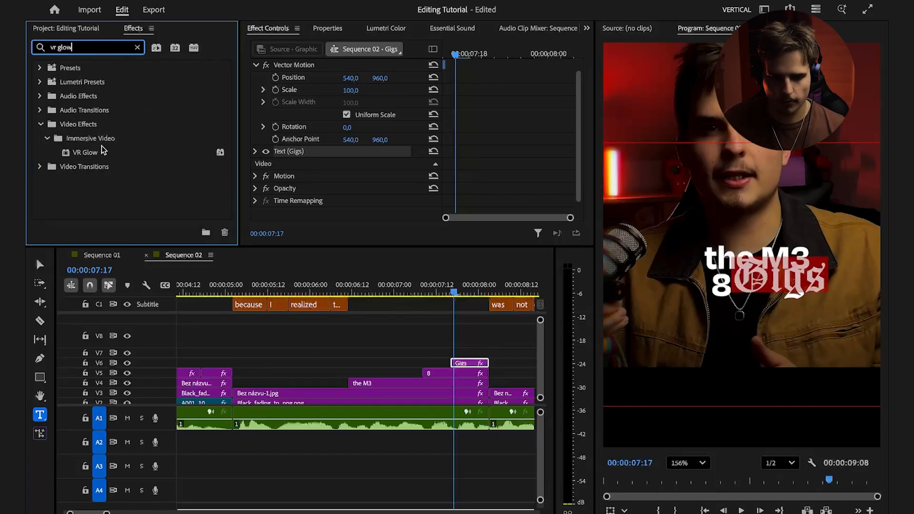
click(89, 154)
drag(439, 359, 464, 363)
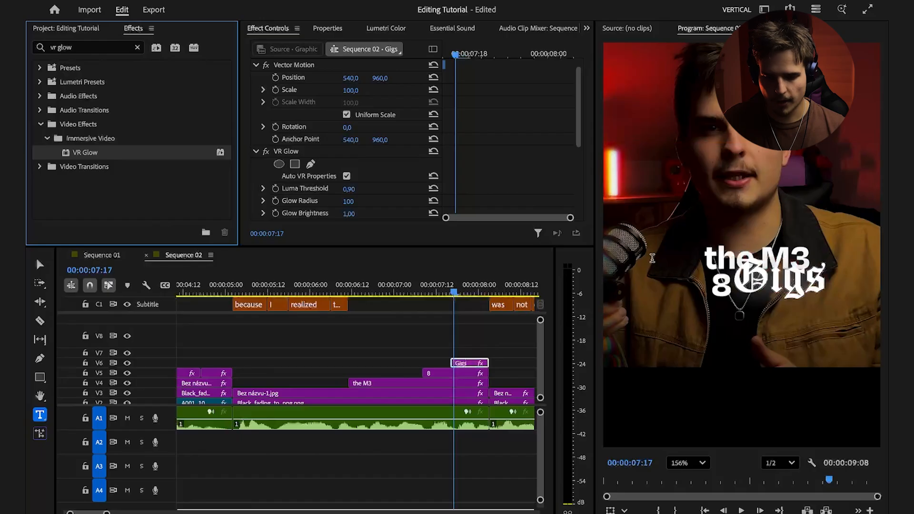
Step: Change the fill colour of the "Gigs" text to orange FF7400 and return to the Selection tool
scroll(303, 165, down, 5)
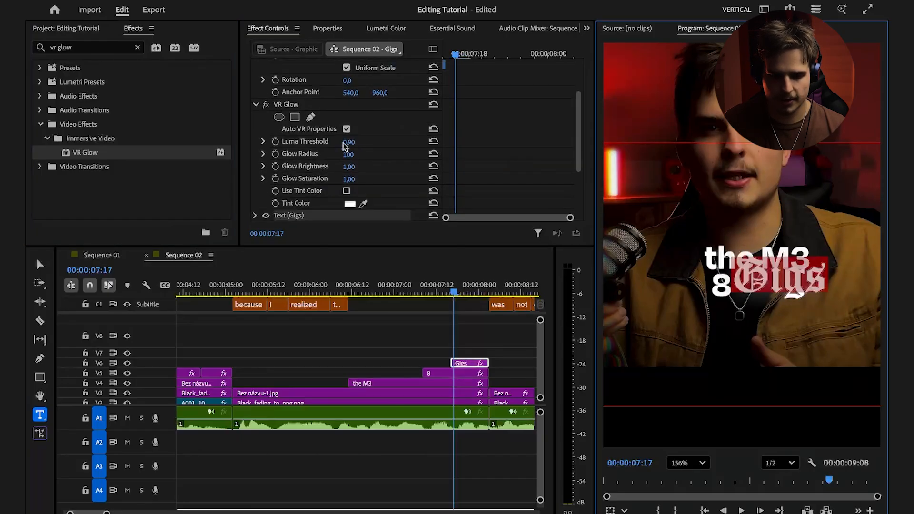
click(255, 139)
scroll(325, 181, down, 5)
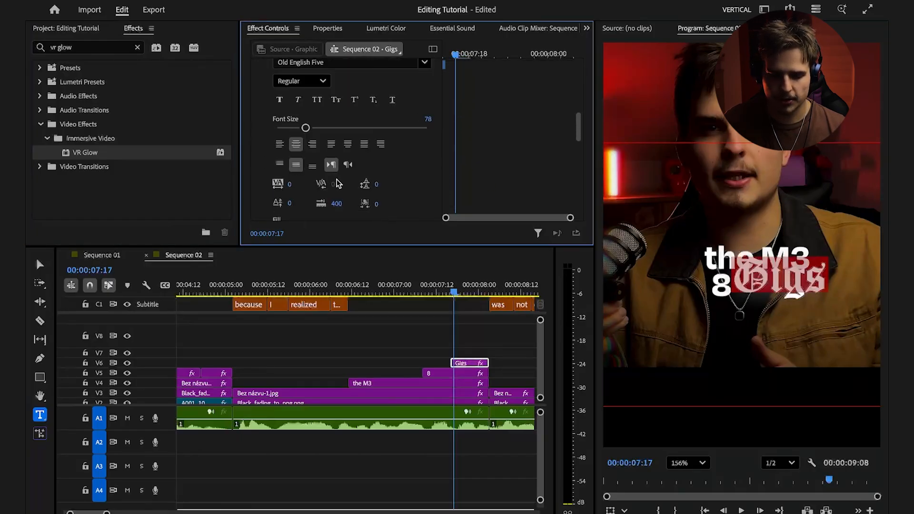
click(303, 120)
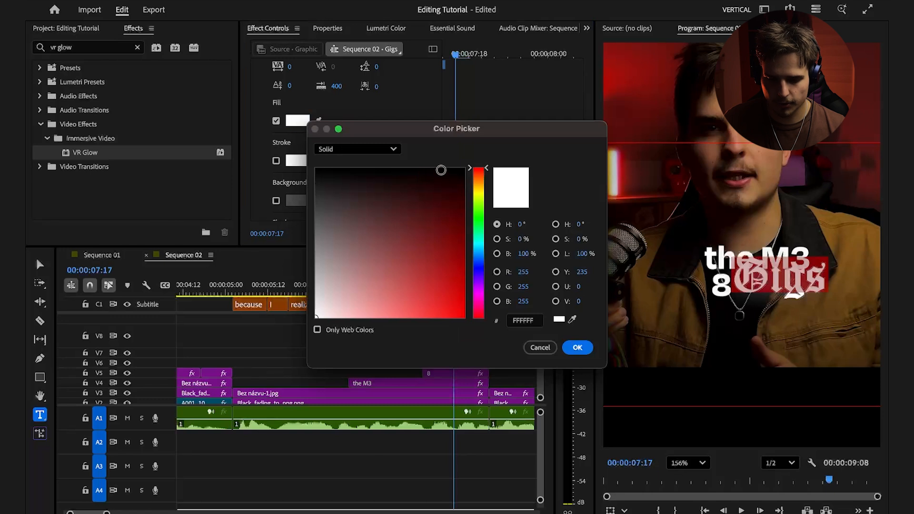
click(482, 180)
click(465, 316)
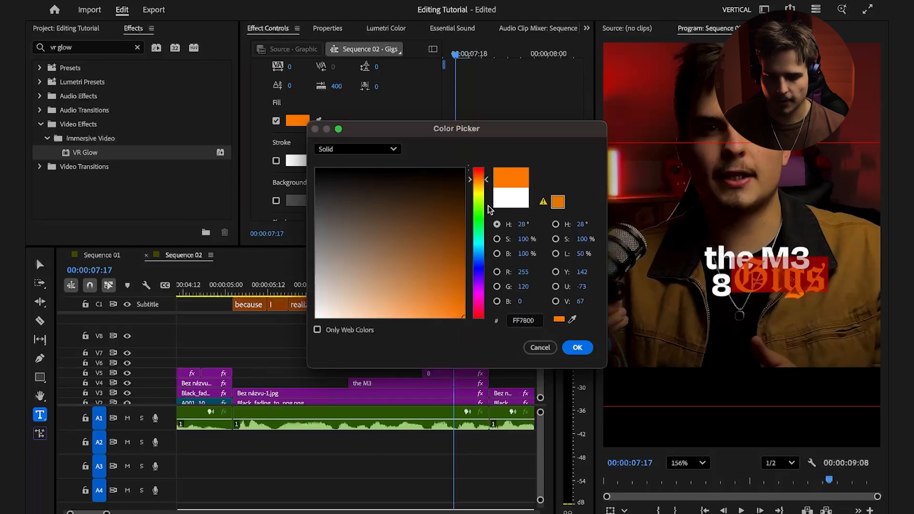
click(481, 178)
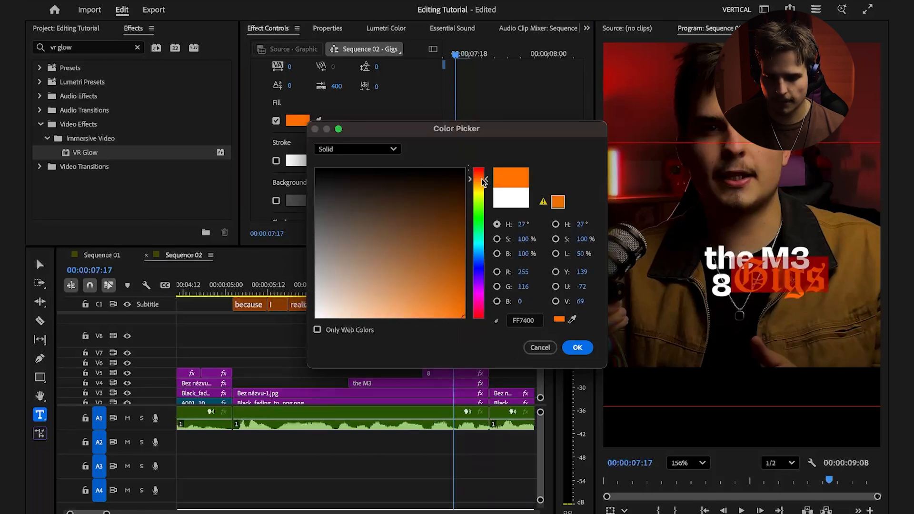
click(577, 348)
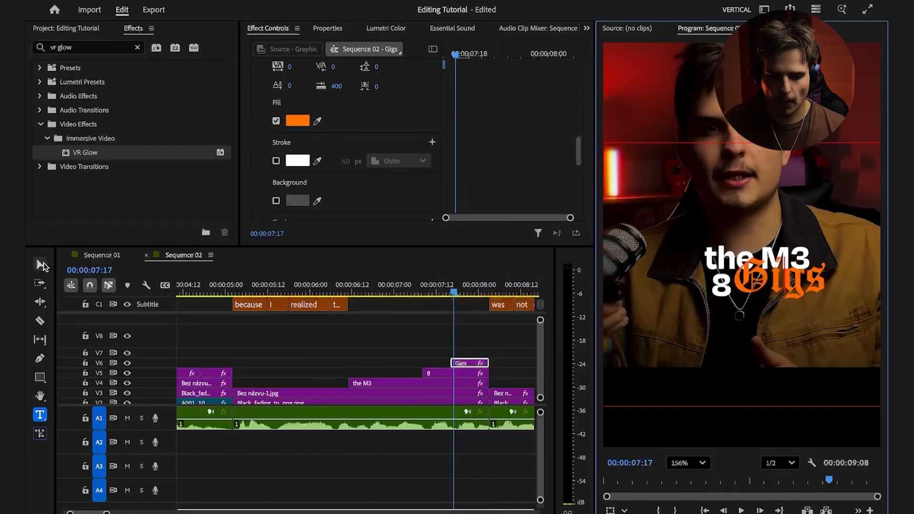
click(41, 265)
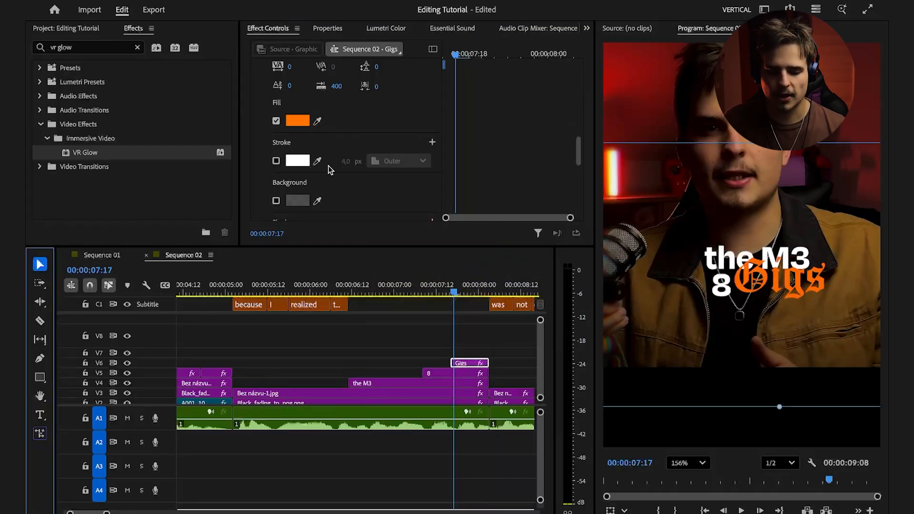
Step: Set the VR Glow on "Gigs" to a Luma Threshold of 0.00 and a Glow Brightness of 2.50
scroll(328, 170, up, 10)
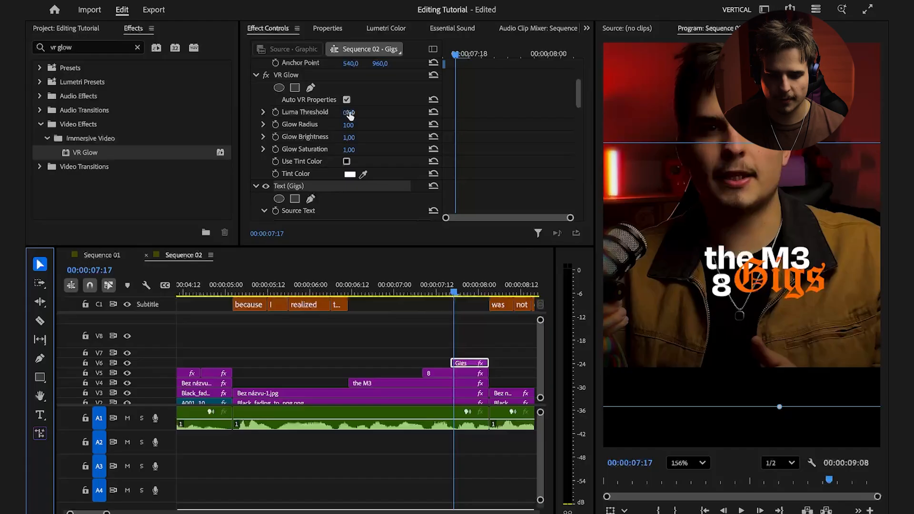
drag(361, 118, 333, 117)
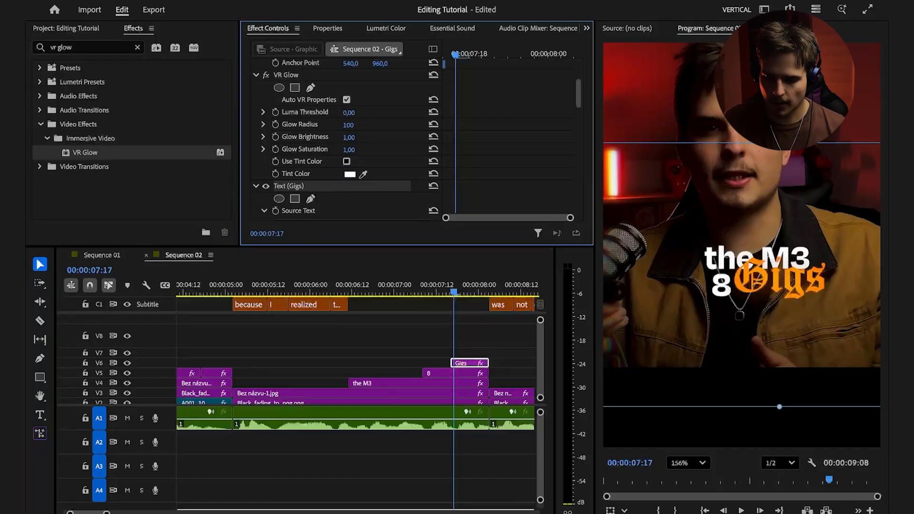
drag(349, 138, 421, 138)
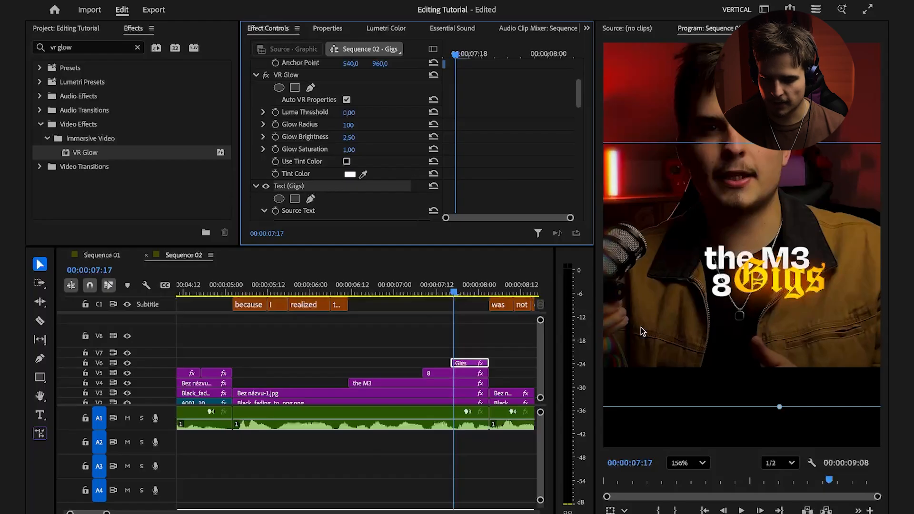
Step: Set the program preview magnification to Fit and play back the section with the stacked title
click(708, 461)
click(684, 297)
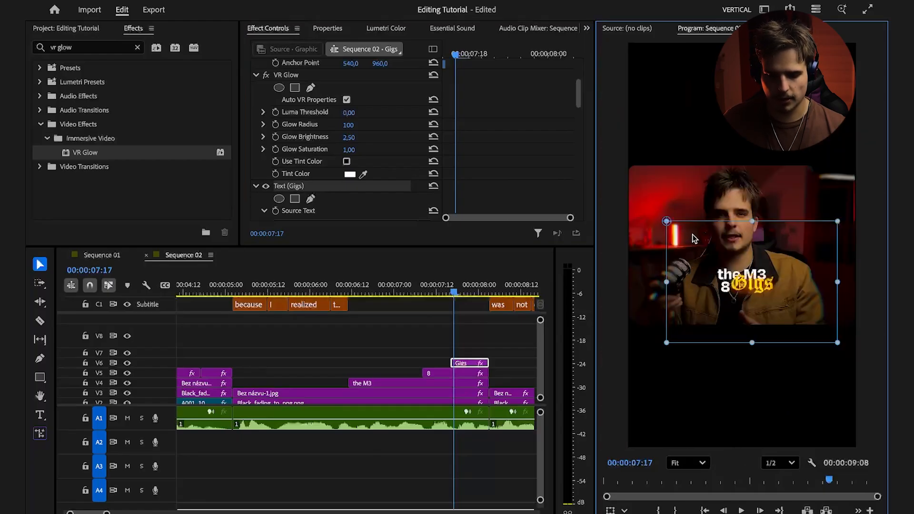
click(351, 291)
key(space)
key(space)
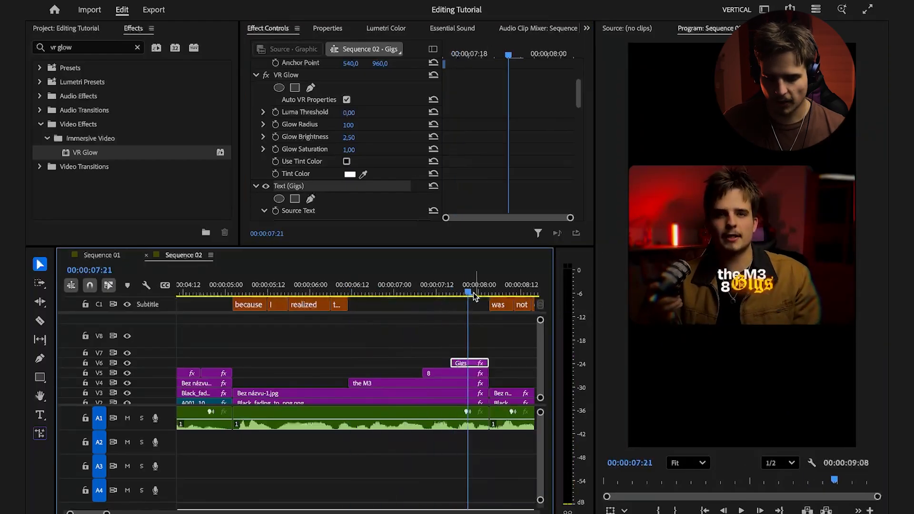
Step: Select the "the M3", "8" and "Gigs" graphics and apply the Smooth Slide Up preset to all three
drag(468, 327, 320, 383)
click(138, 47)
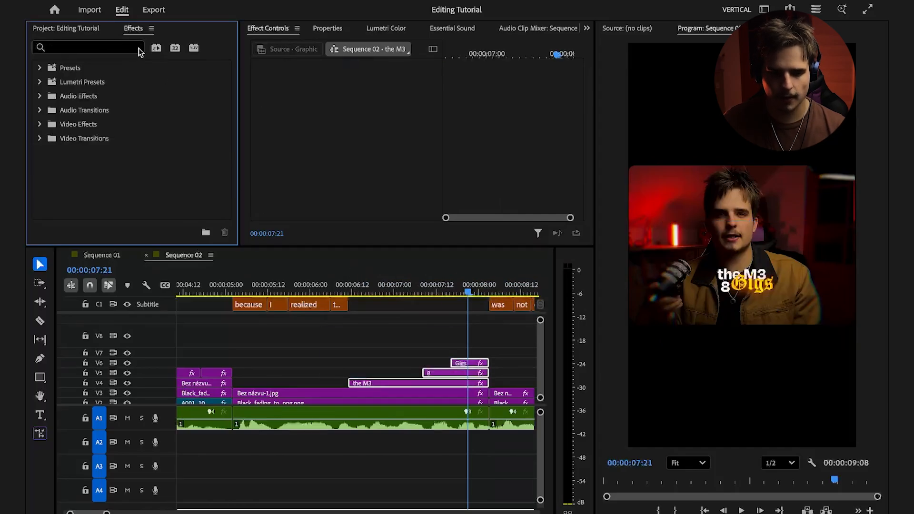
click(101, 45)
text(smm)
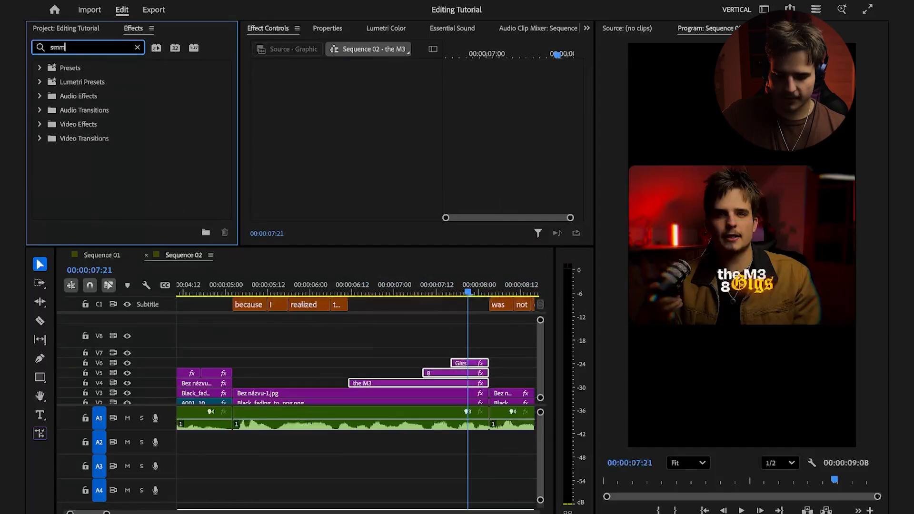
key(BackSpace)
text(o)
drag(82, 84, 458, 373)
Step: Play the sequence from the start of "the M3" to review the slide-up animation
drag(466, 299, 394, 292)
key(space)
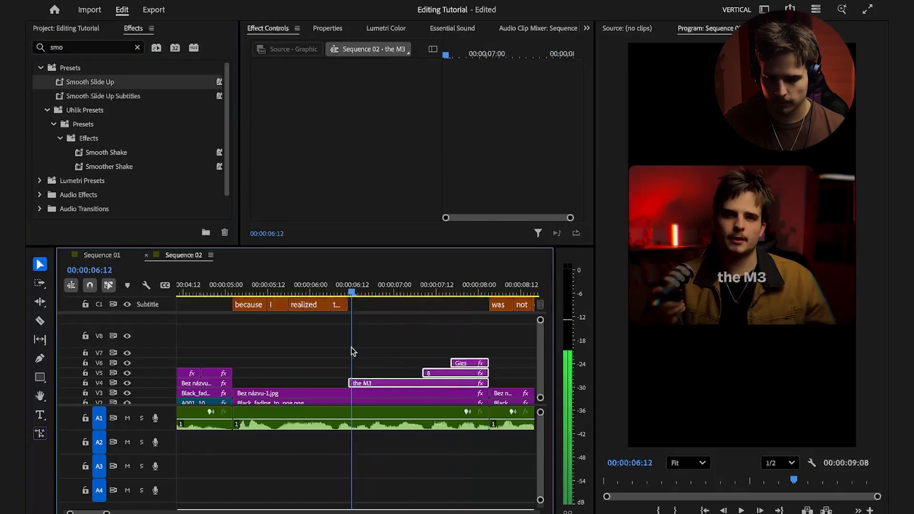
key(space)
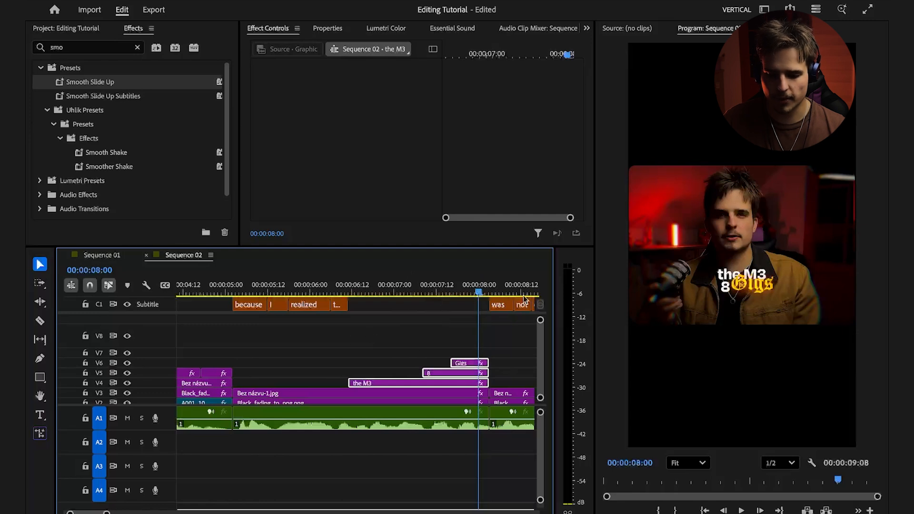
Step: Nest the "the M3", "8" and "Gigs" graphics into one sequence named "text anim"
drag(356, 344, 463, 380)
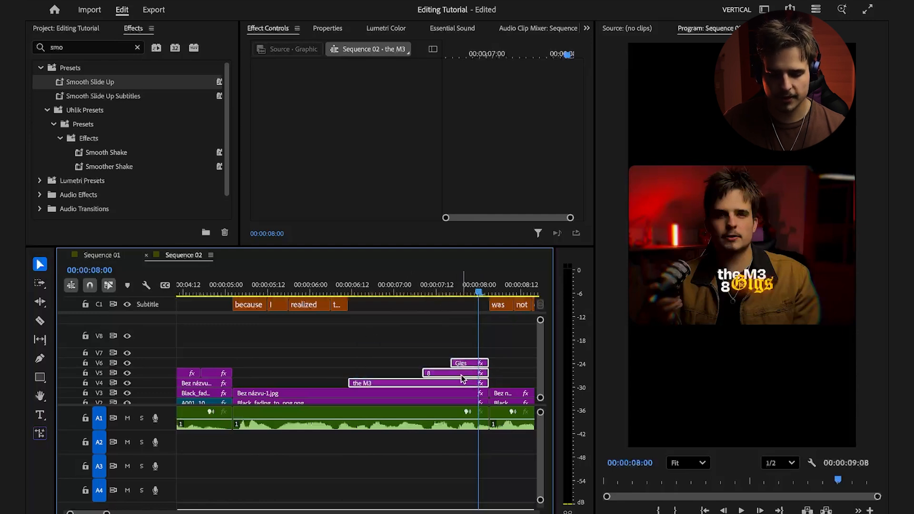
right_click(461, 377)
scroll(523, 466, down, 6)
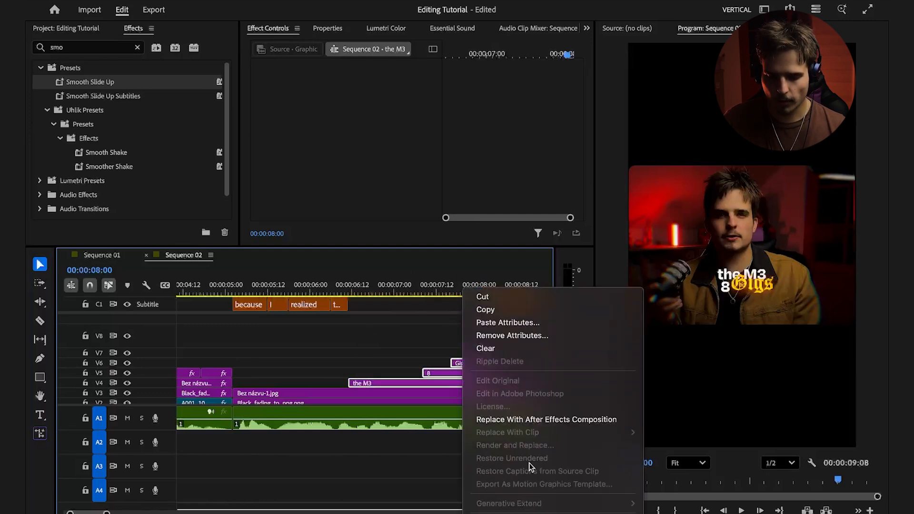
scroll(503, 486, down, 10)
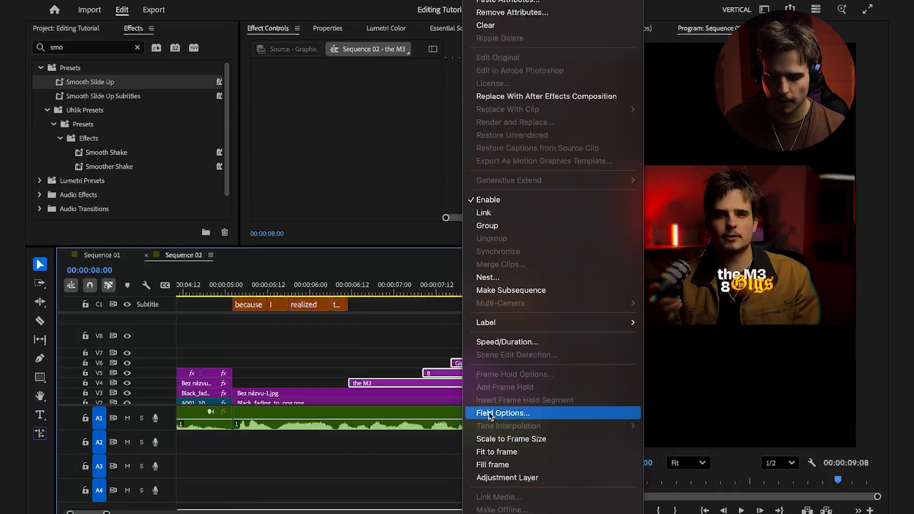
click(487, 278)
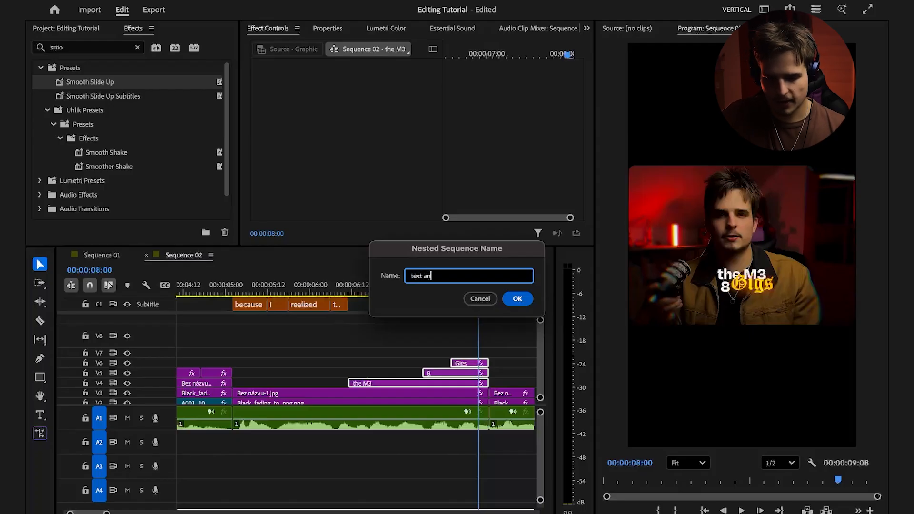
key(Return)
Step: Scale the "text anim" nest to 146 and reposition it to 503.8, 948.9 over the speaker's chest
click(429, 383)
click(291, 78)
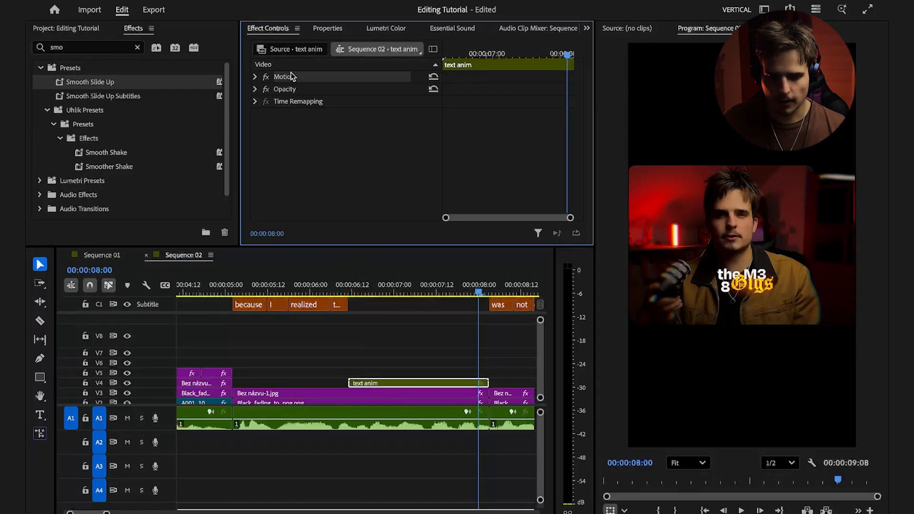
click(258, 77)
drag(351, 102, 359, 103)
drag(761, 287, 755, 284)
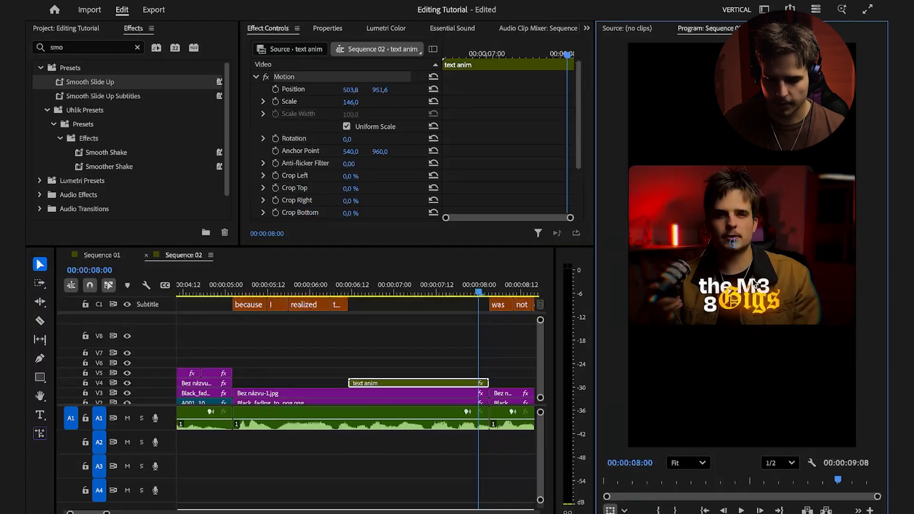
Step: Save the project and play the whole sequence from its beginning
key(ctrl+s)
scroll(430, 351, down, 5)
key(space)
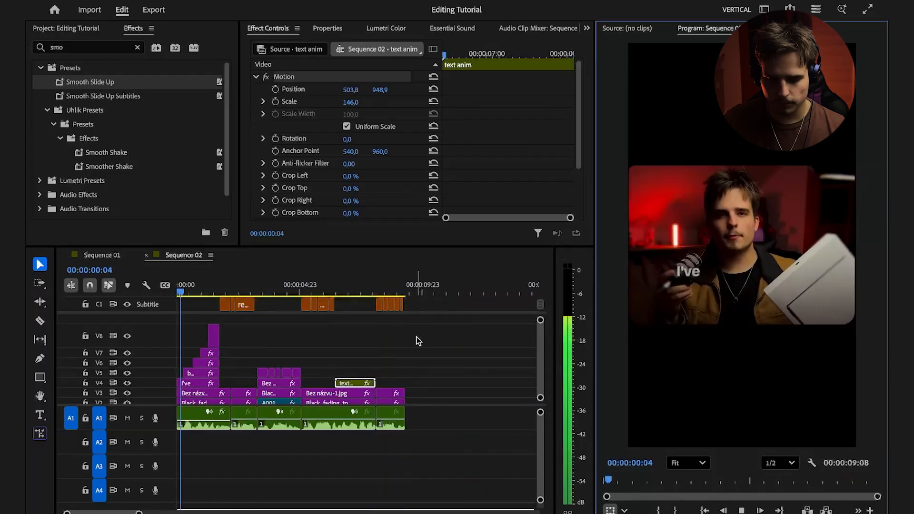